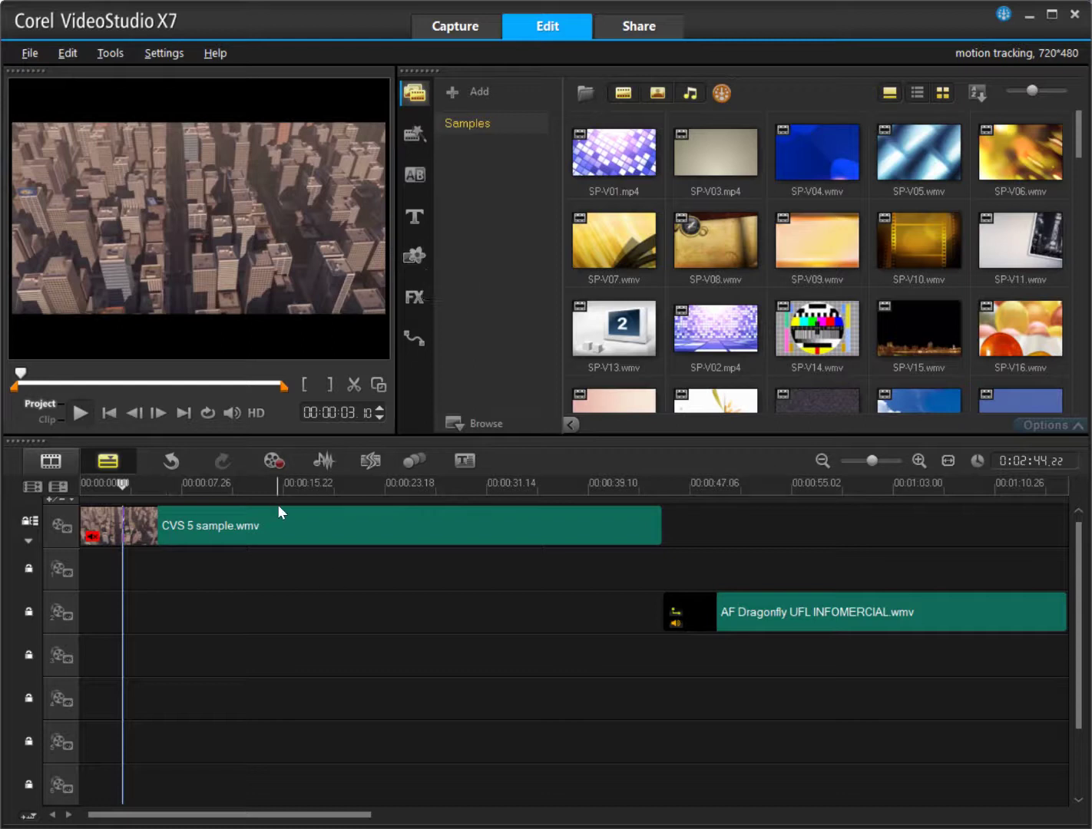
Step: Split the CVS 5 sample.wmv clip at 00:00:38.26 and again at 00:00:34.06
left_click_drag(463, 491, 582, 502)
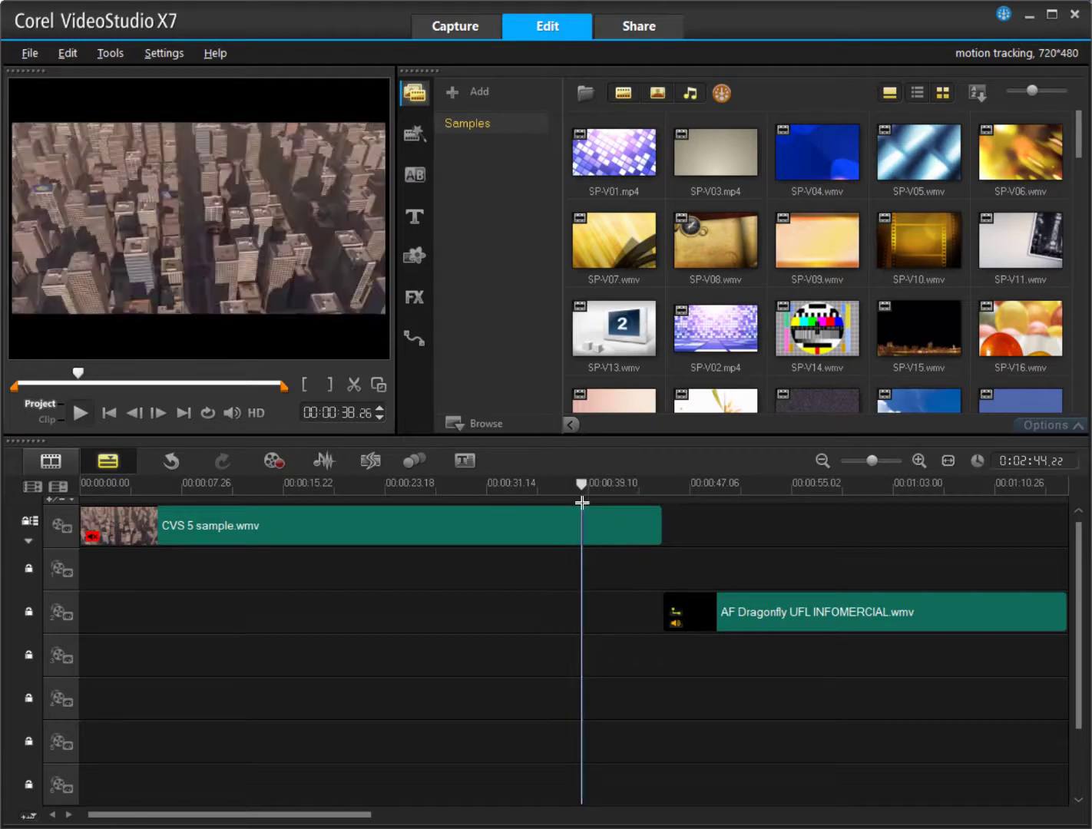
left_click(355, 386)
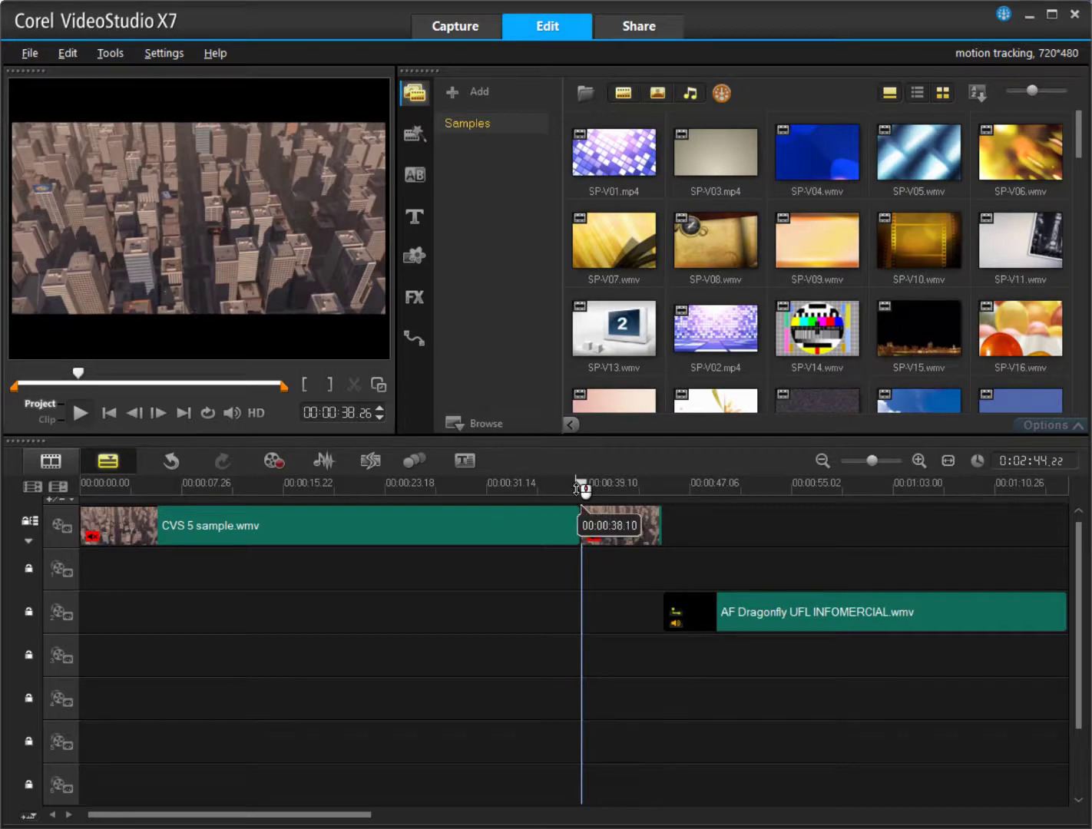
left_click_drag(583, 489, 521, 483)
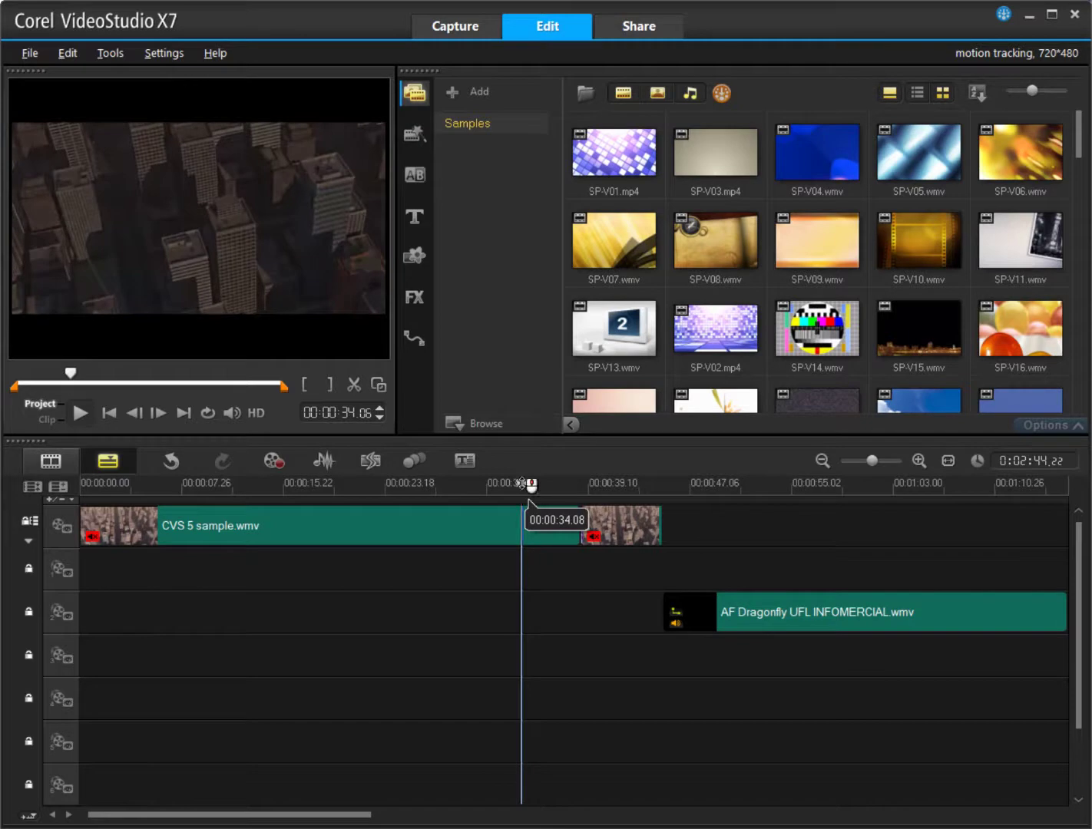
left_click(354, 385)
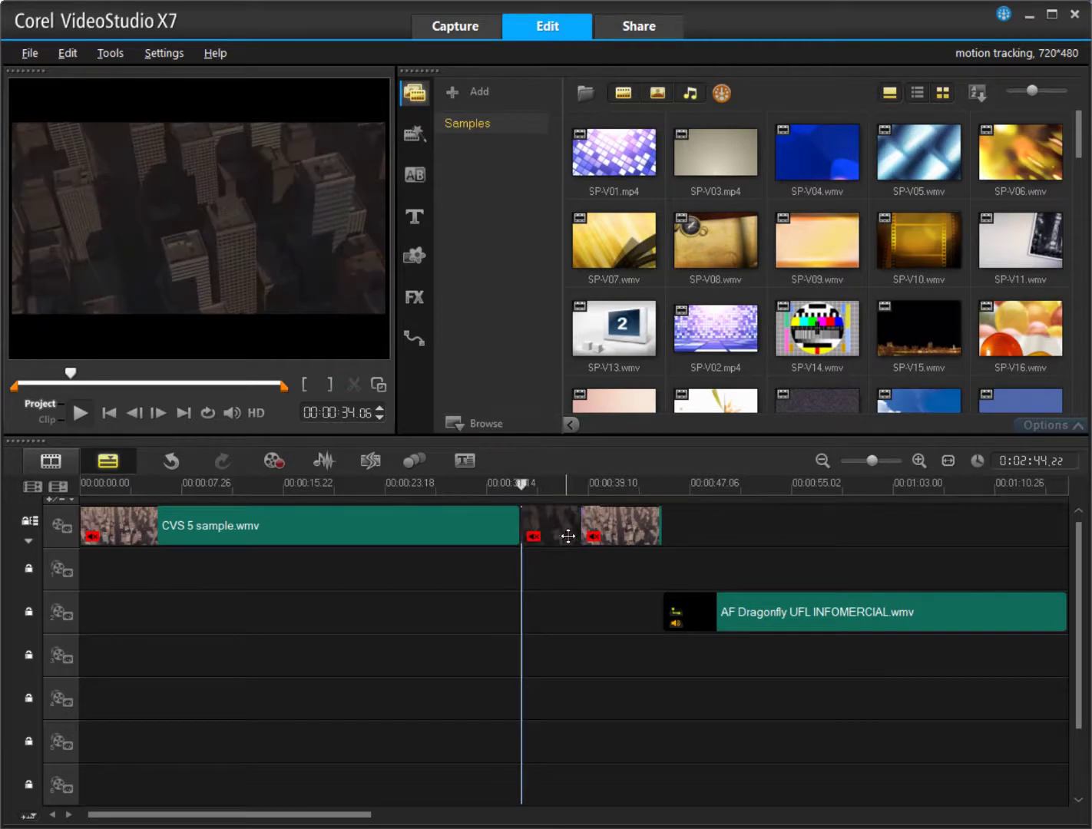
mouse_move(568, 535)
left_mouse_down()
mouse_move(559, 565)
mouse_move(568, 558)
mouse_move(563, 520)
left_mouse_up()
left_click(596, 525)
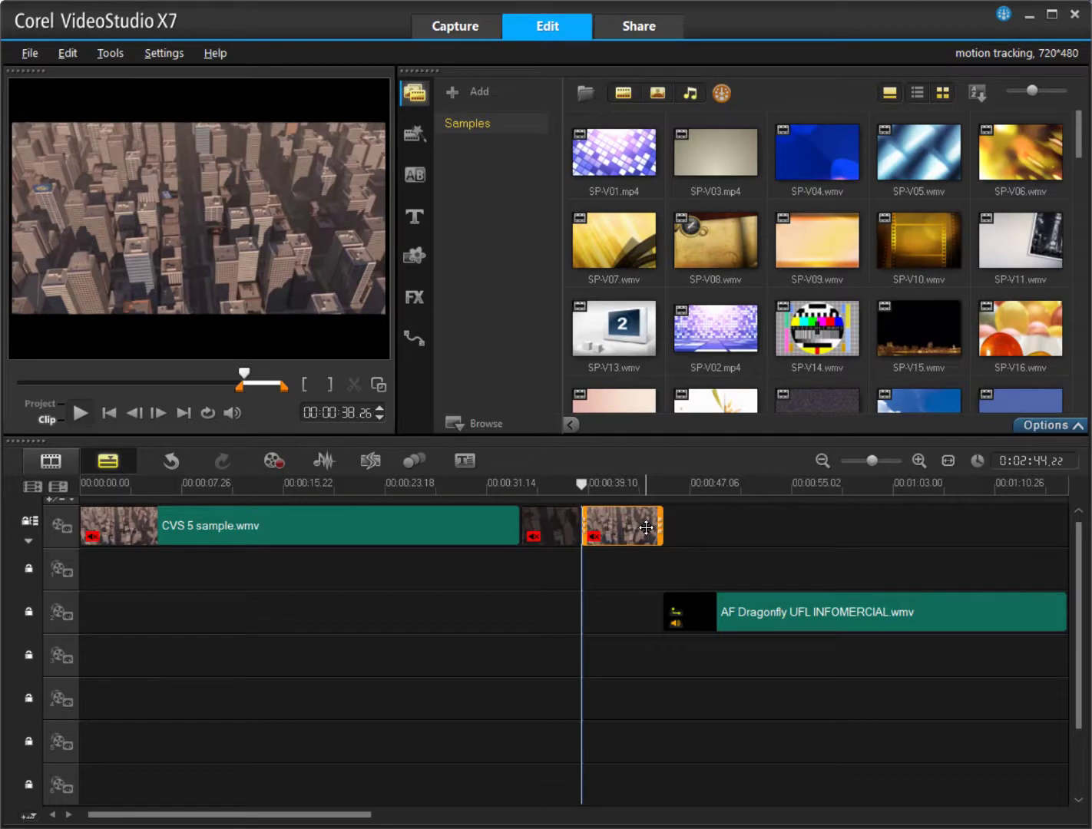
left_click_drag(603, 486, 557, 483)
left_click(549, 519)
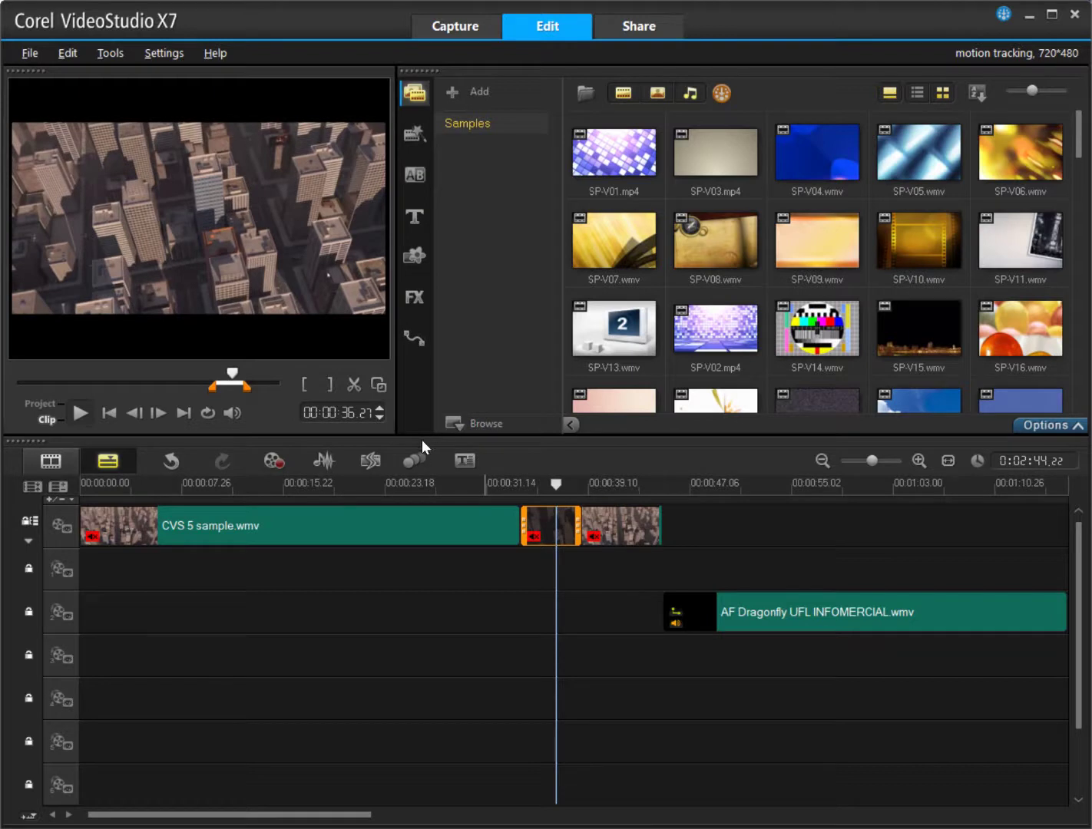
left_click(413, 456)
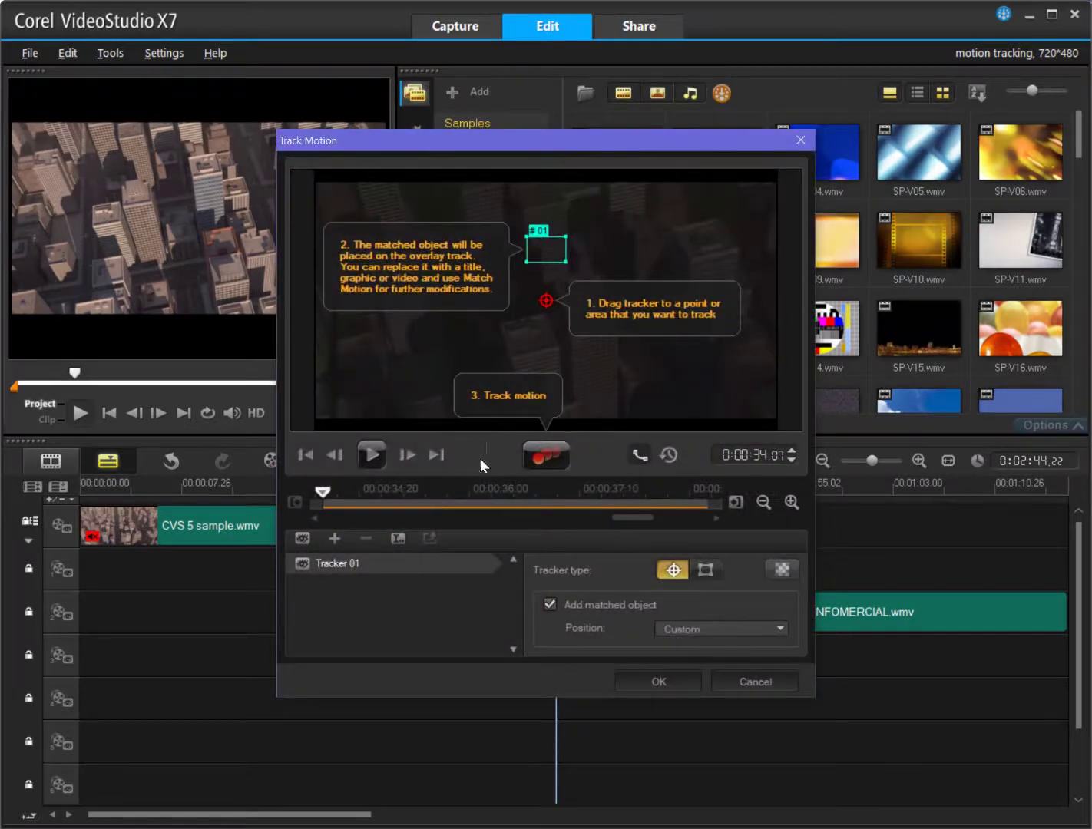
left_click_drag(327, 493, 704, 496)
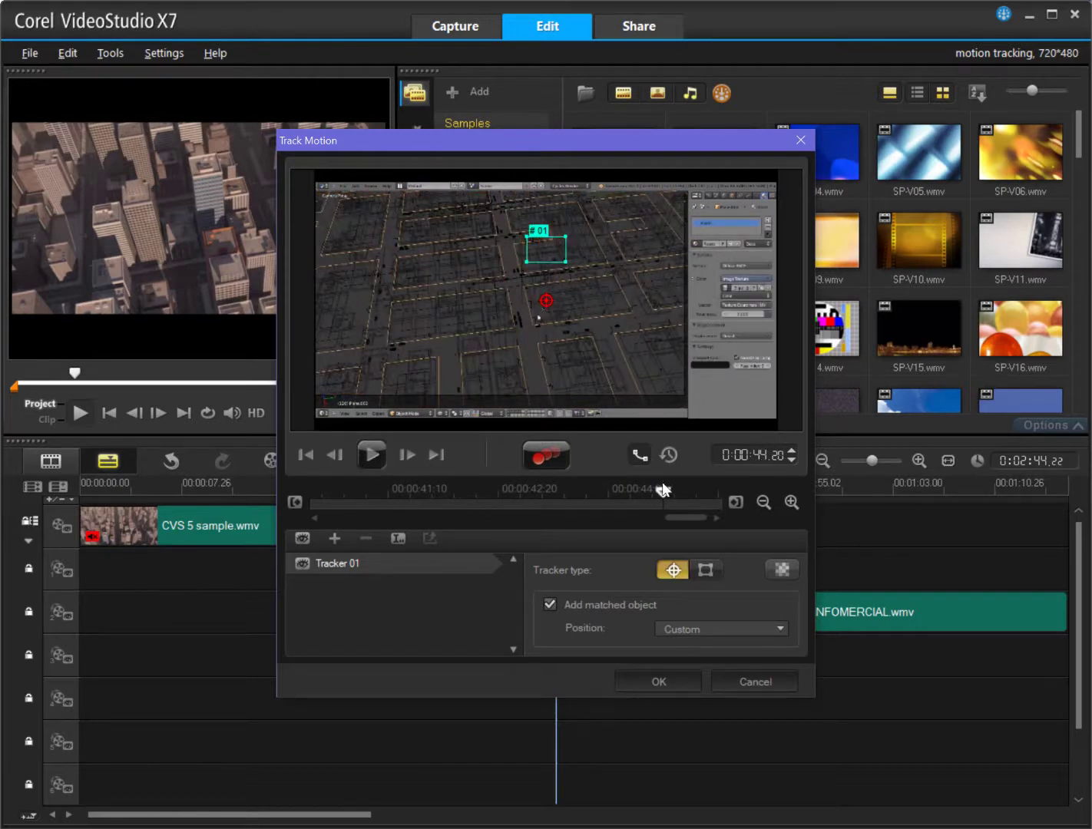
left_click_drag(645, 489, 389, 488)
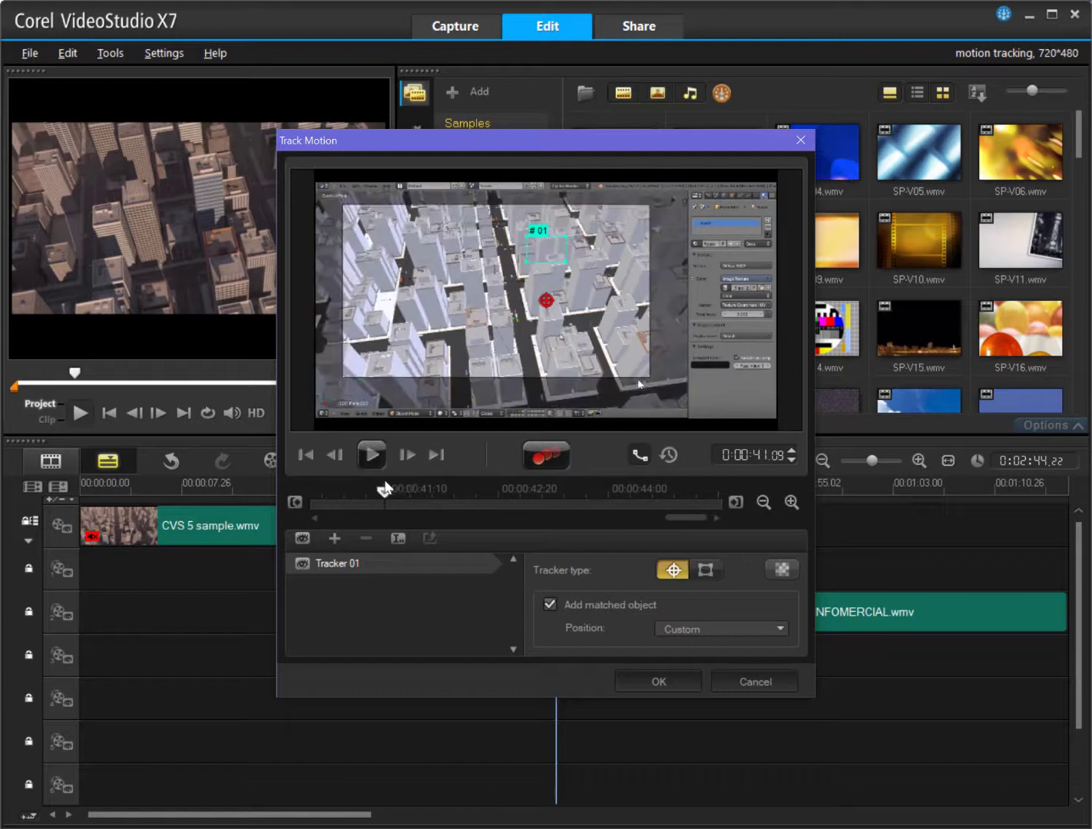
left_click(743, 682)
Step: Move the last city segment to overlay track 4 and shift the AF Dragonfly clip back along its track, clear of the short segment
left_click_drag(626, 538, 822, 691)
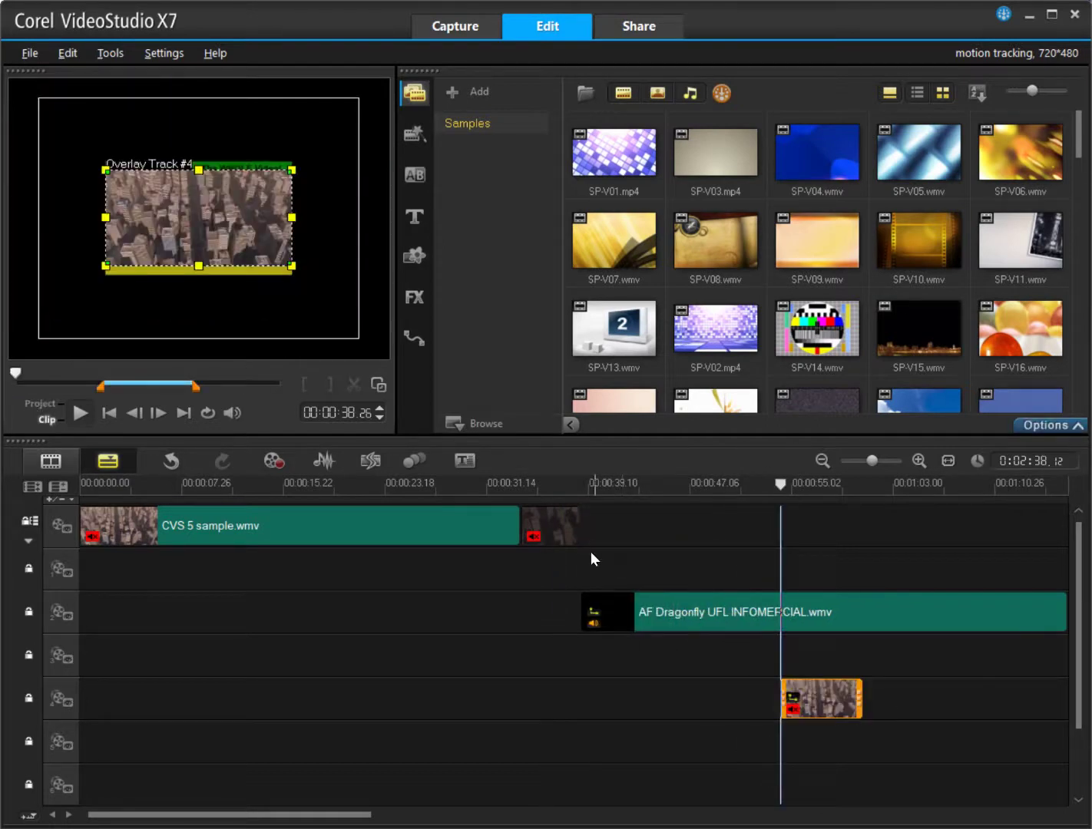
left_click(549, 535)
left_click_drag(619, 614, 696, 613)
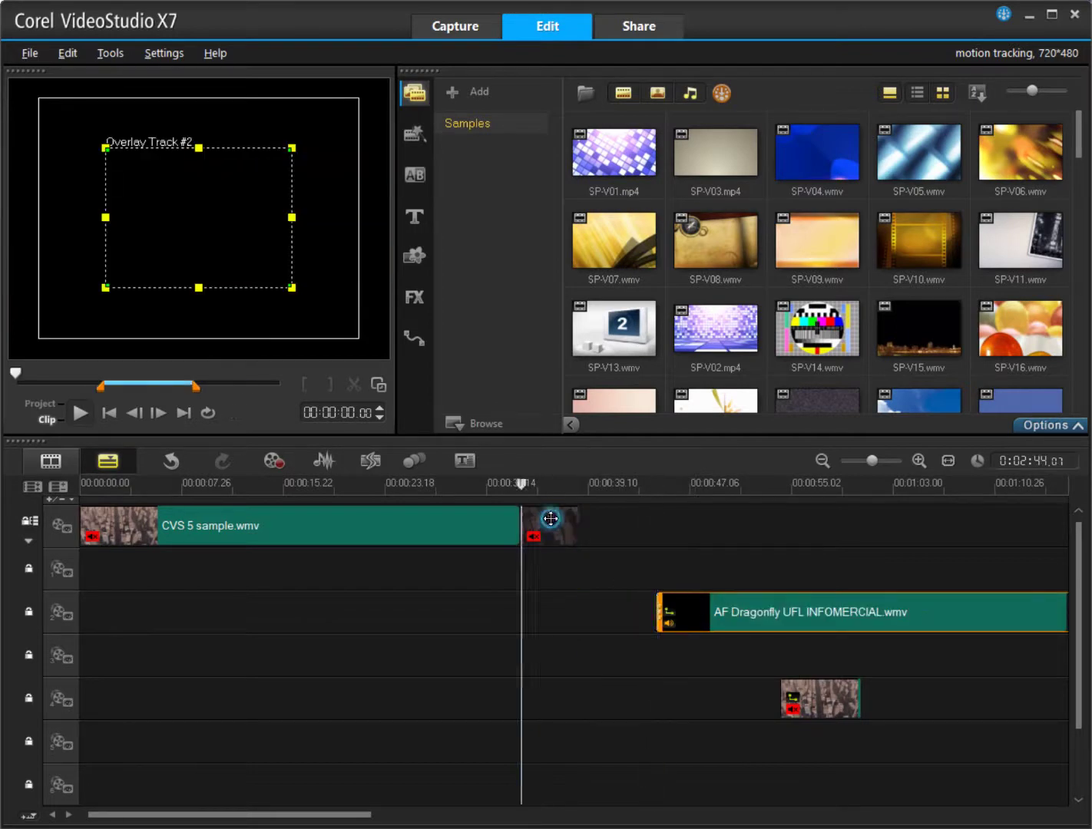
Step: Track motion on the short city segment from 0:00:34.10, with Tracker 01 as a point on the central building's rooftop
left_click(549, 519)
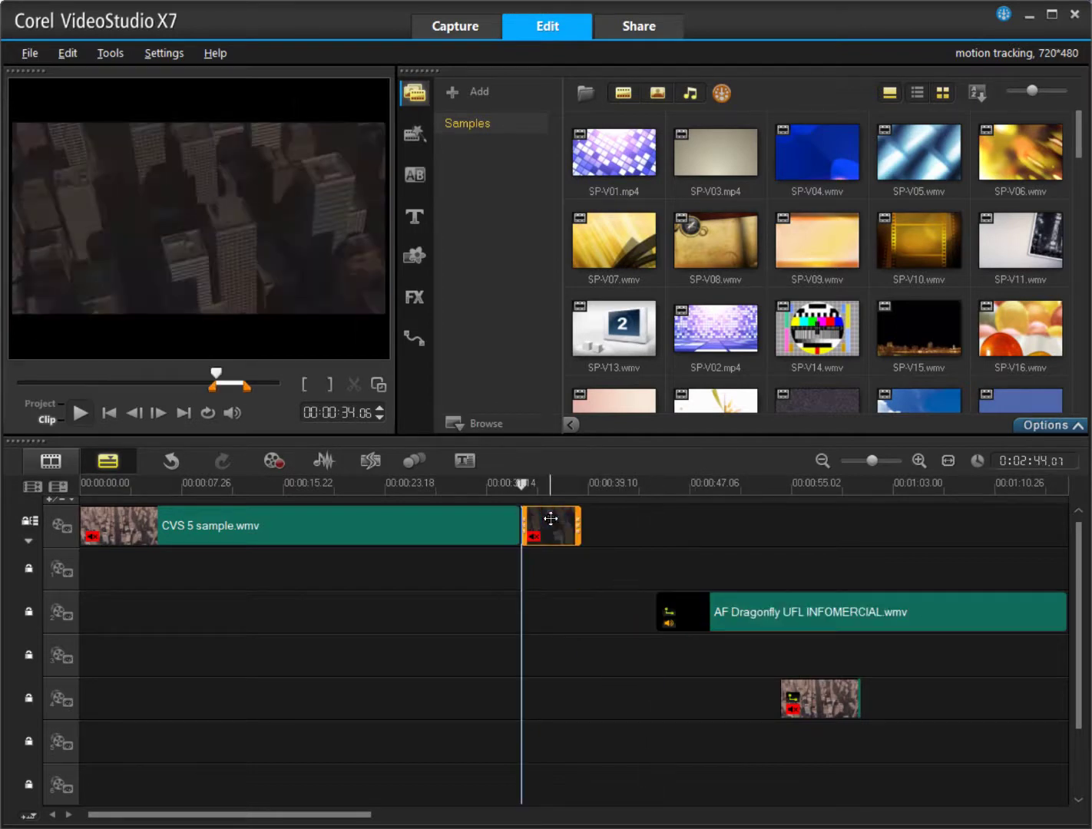
left_click(408, 456)
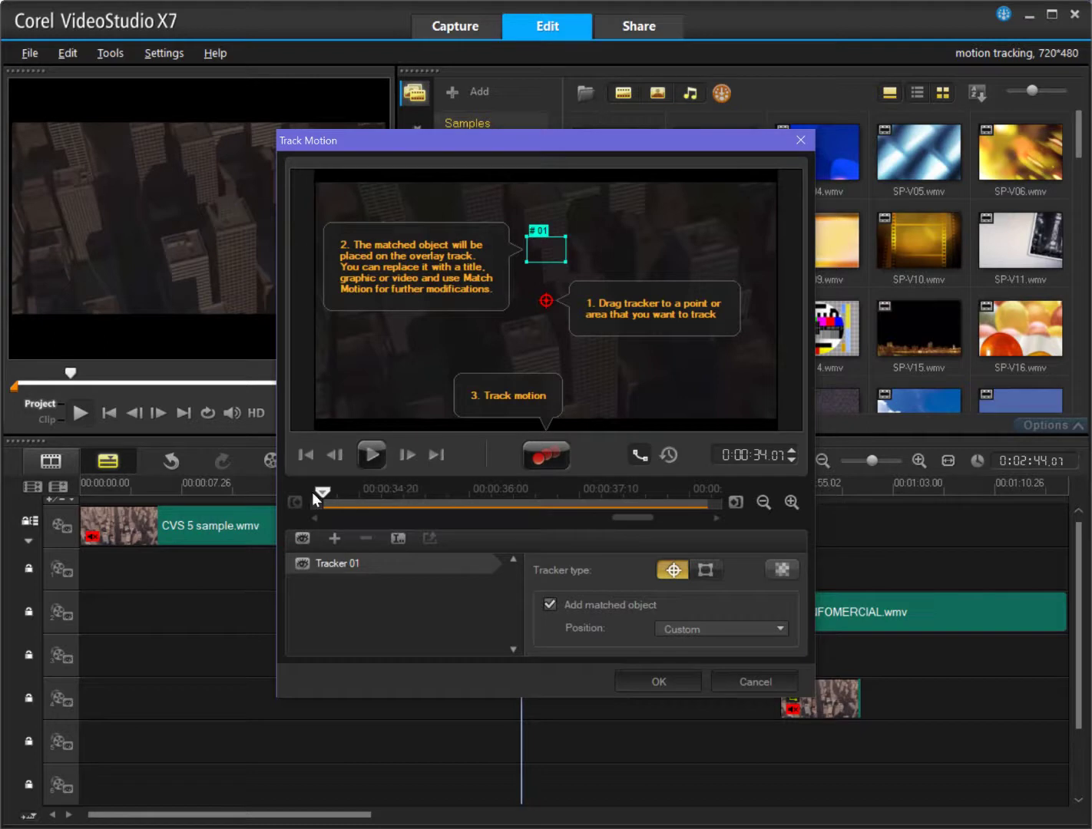
mouse_move(321, 497)
left_mouse_down()
mouse_move(701, 521)
mouse_move(341, 508)
left_mouse_up()
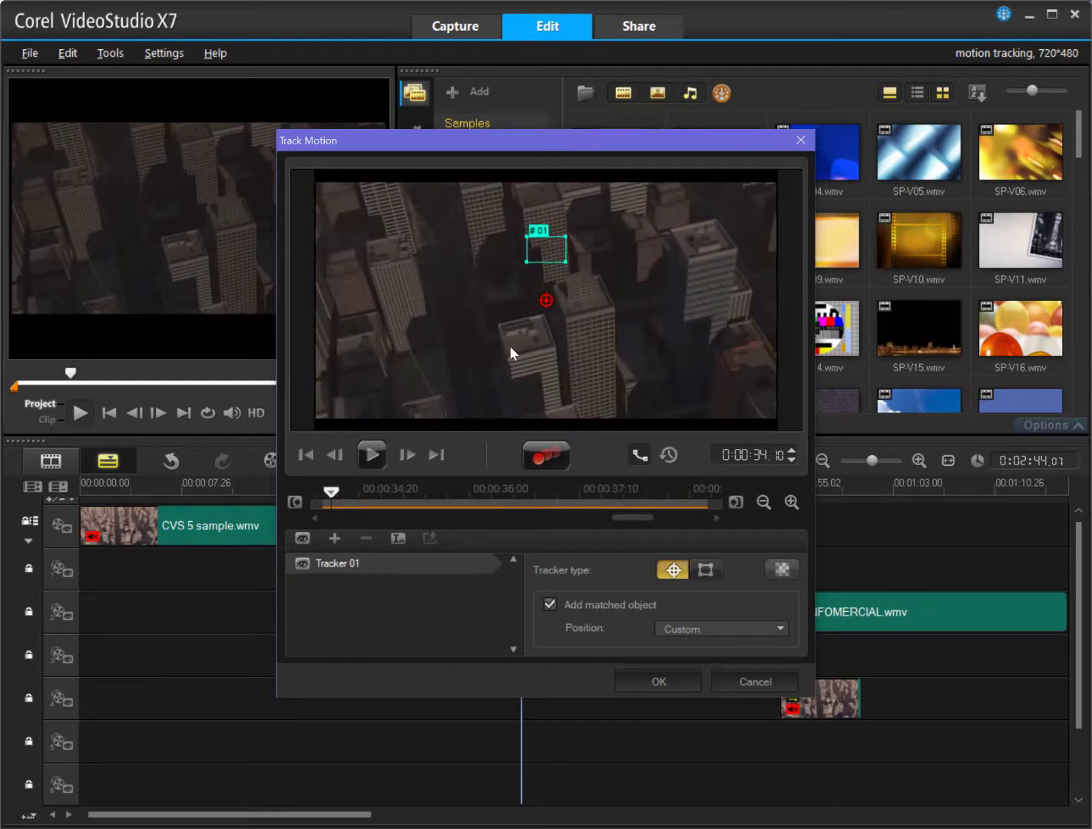
left_click_drag(544, 301, 576, 296)
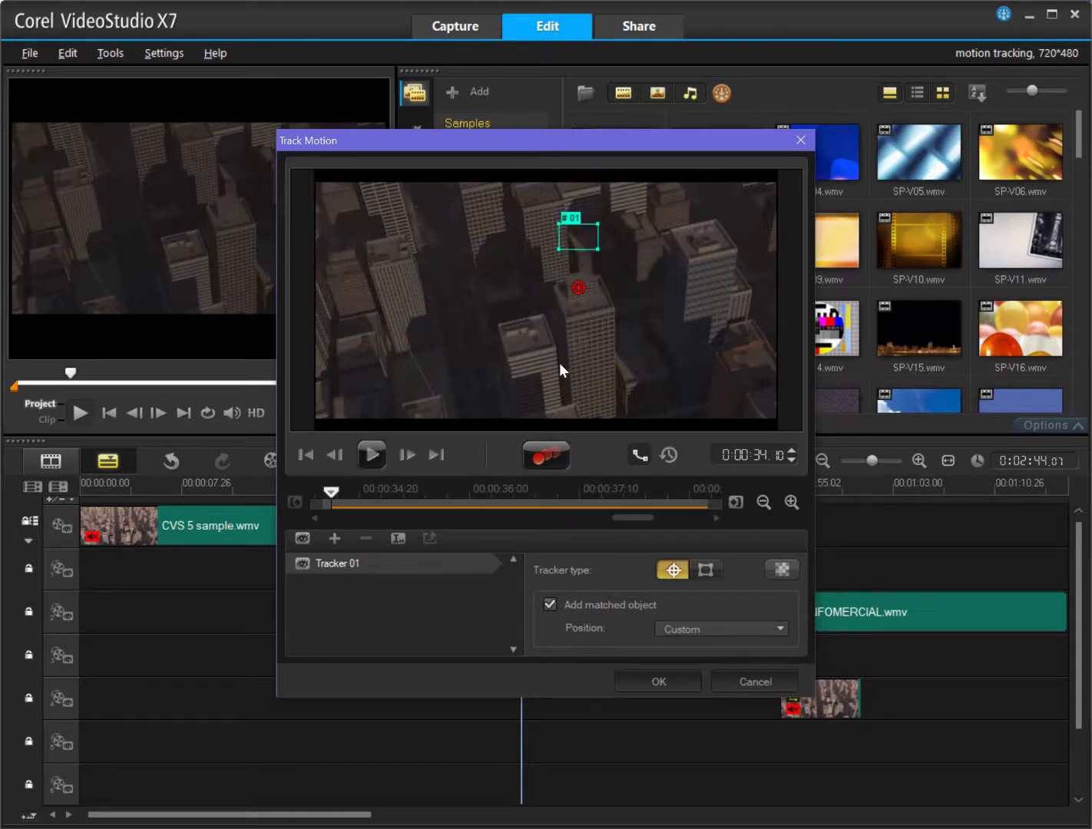
left_click(544, 453)
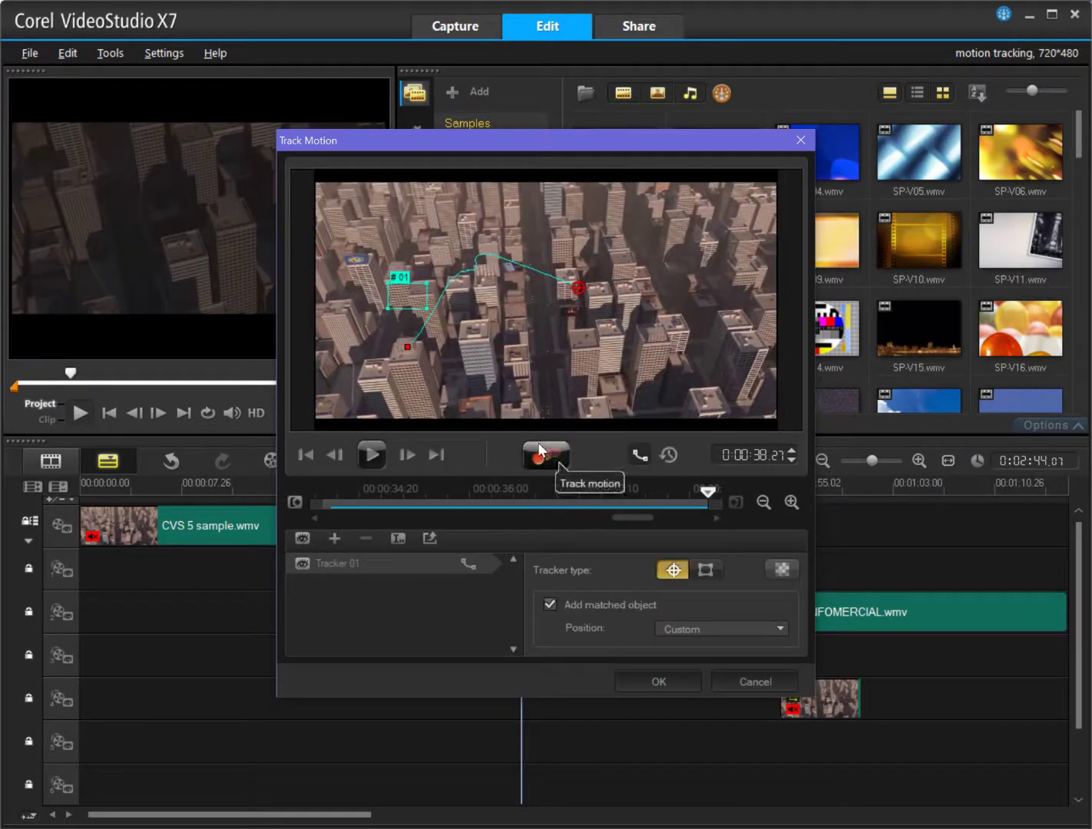
Step: Place Tracker 01's matched object directly over its tracked rooftop point and check the match along the path
mouse_move(711, 496)
left_mouse_down()
mouse_move(338, 508)
mouse_move(614, 512)
mouse_move(676, 503)
mouse_move(512, 498)
left_mouse_up()
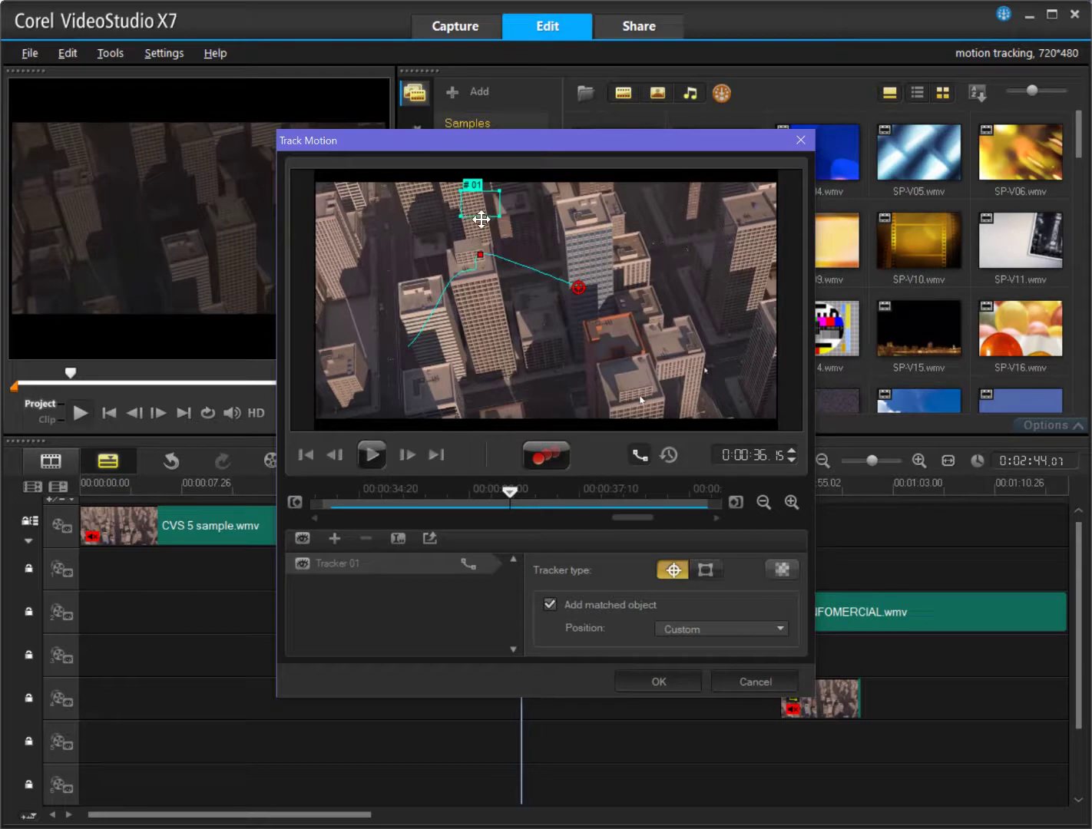
left_click_drag(472, 209, 475, 261)
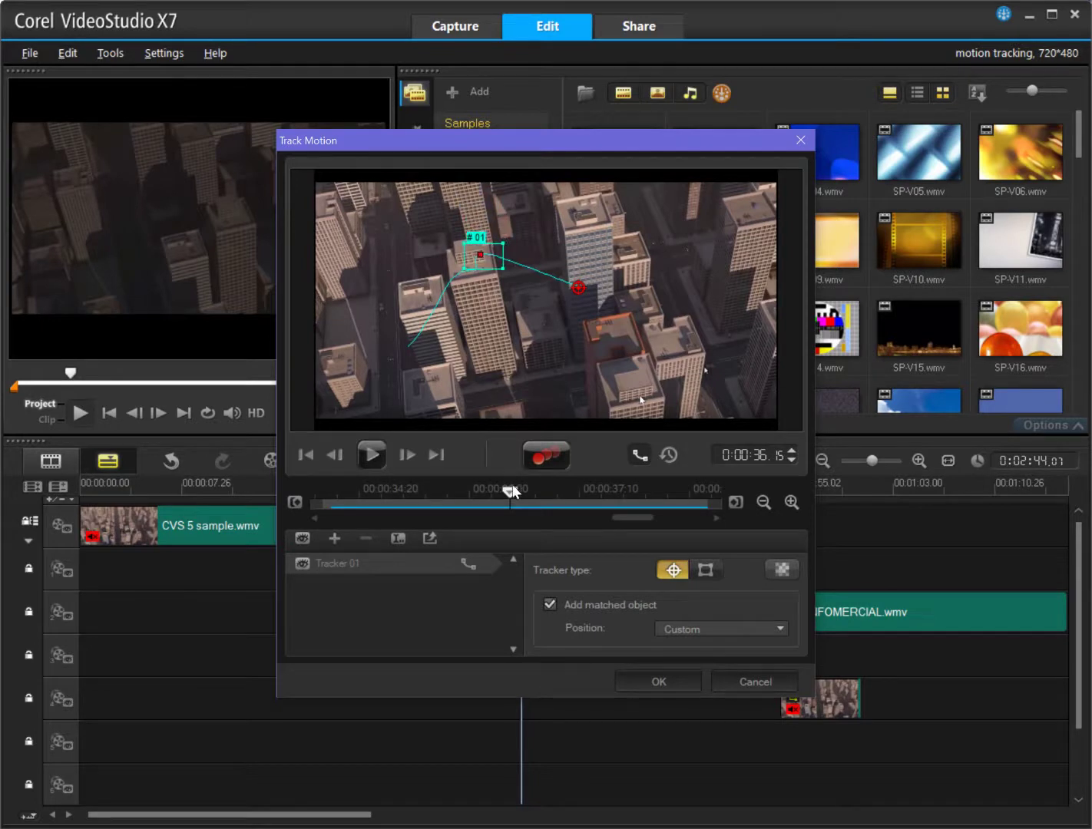
left_click_drag(512, 495, 413, 509)
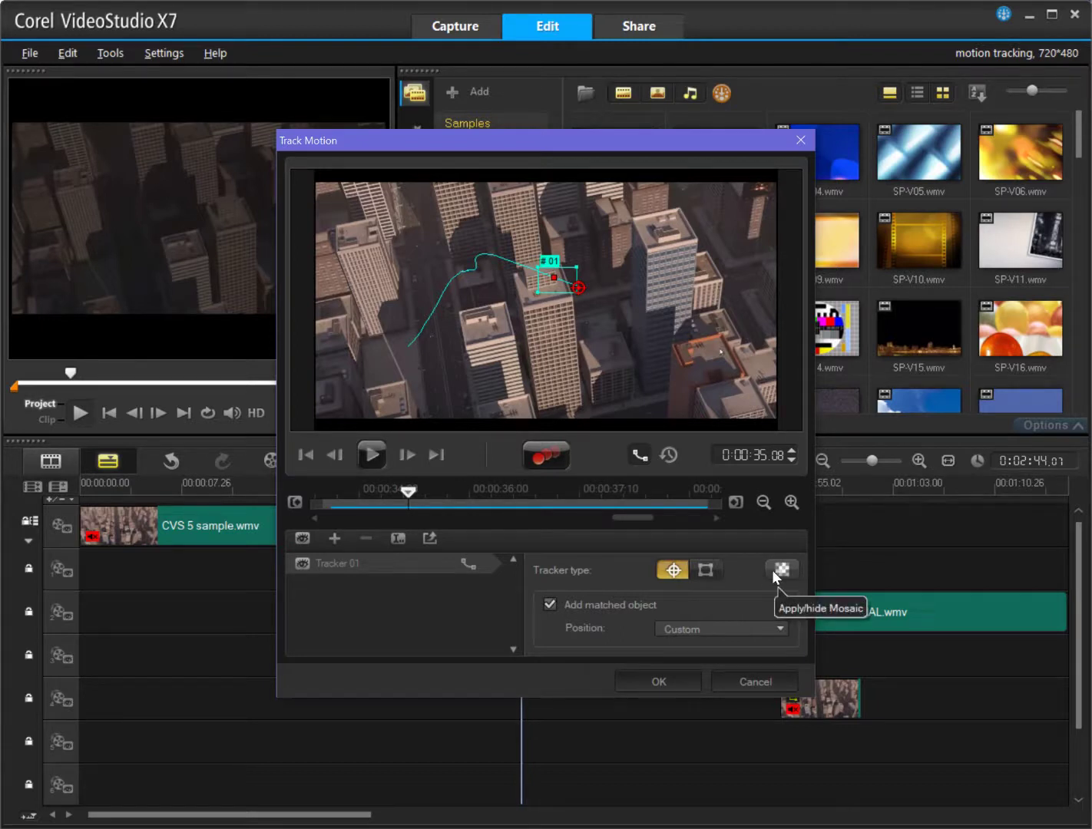
left_click(650, 606)
left_click(651, 606)
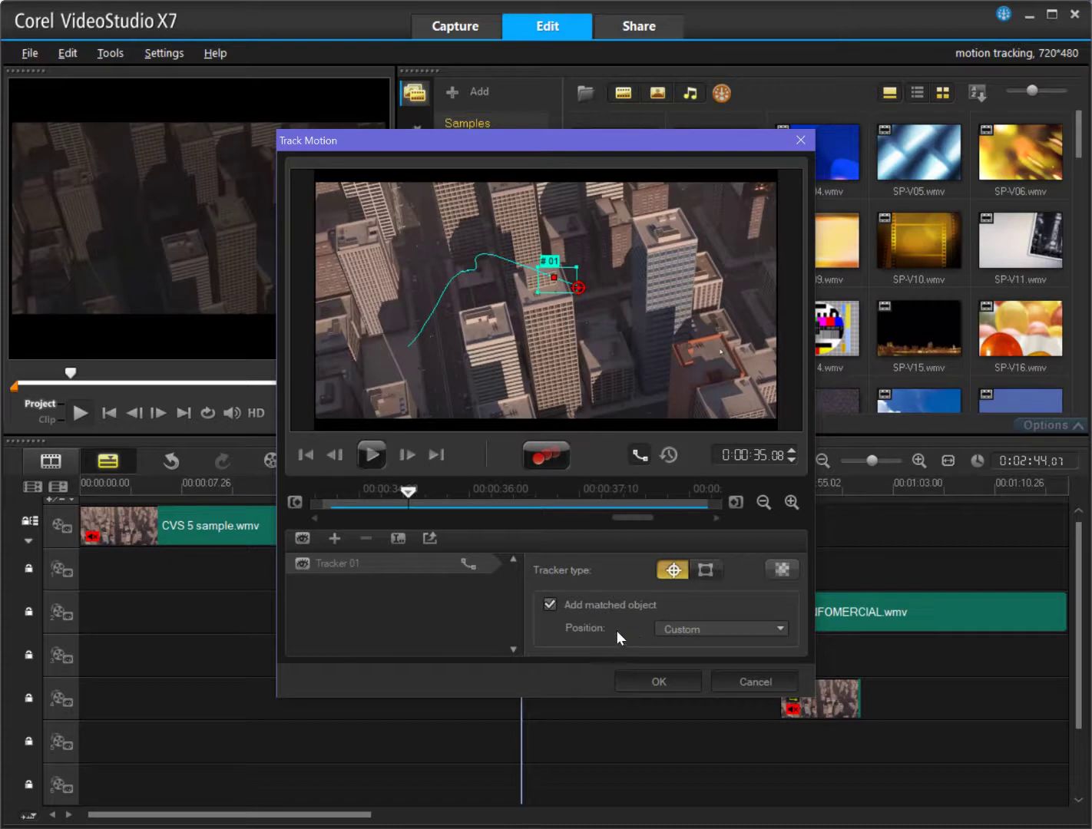
Step: Add a second tracker on the orange-edged rooftop, set its tracker type to area, and track its motion
left_click(336, 539)
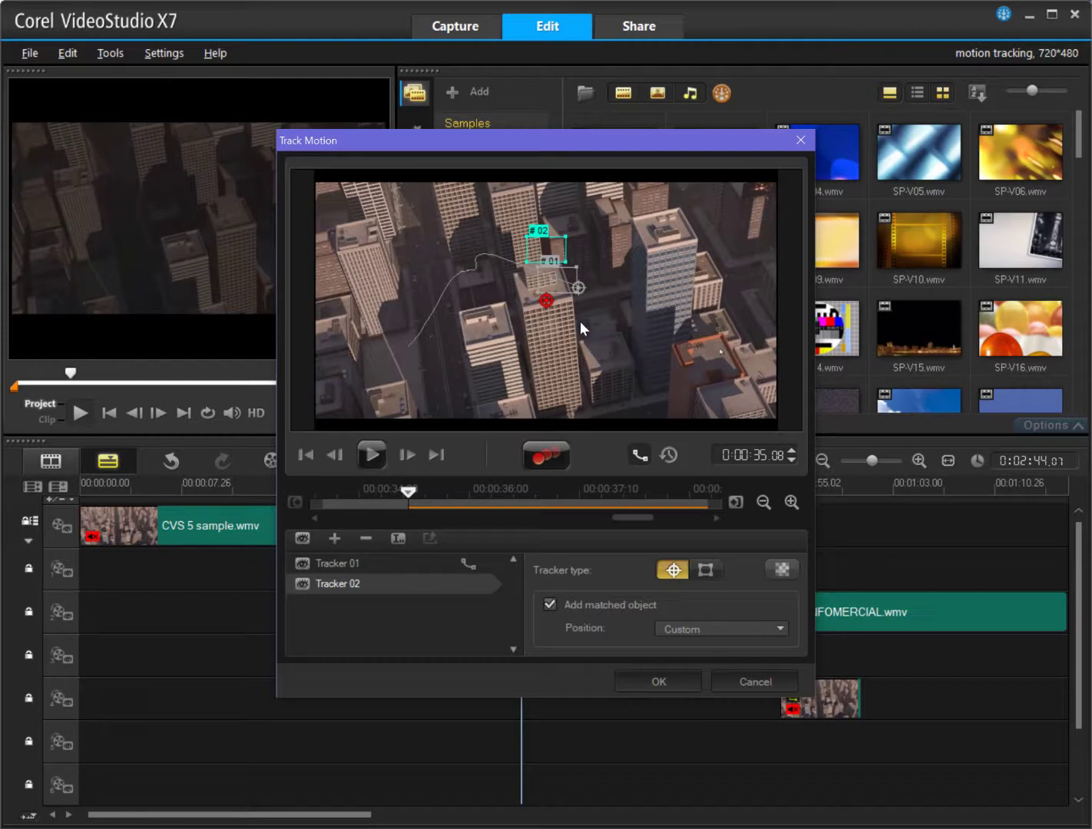
left_click_drag(545, 307, 688, 362)
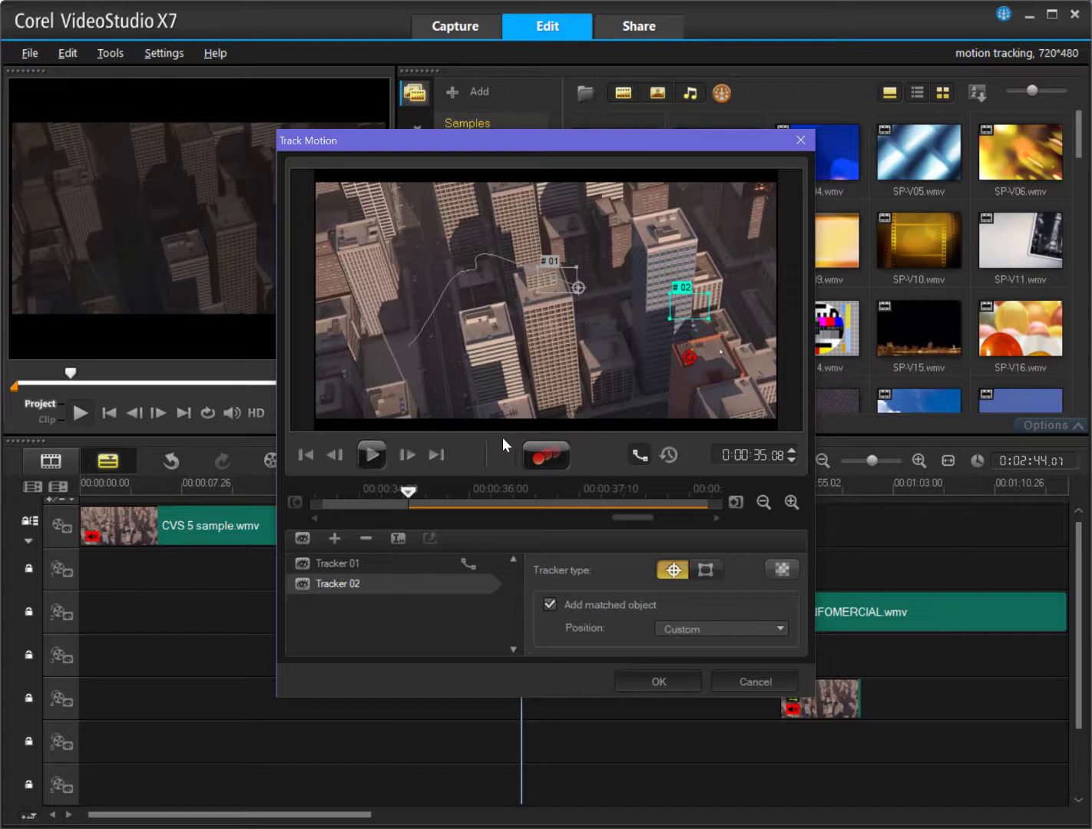
mouse_move(412, 496)
left_mouse_down()
mouse_move(337, 496)
mouse_move(446, 496)
mouse_move(329, 490)
mouse_move(413, 490)
left_mouse_up()
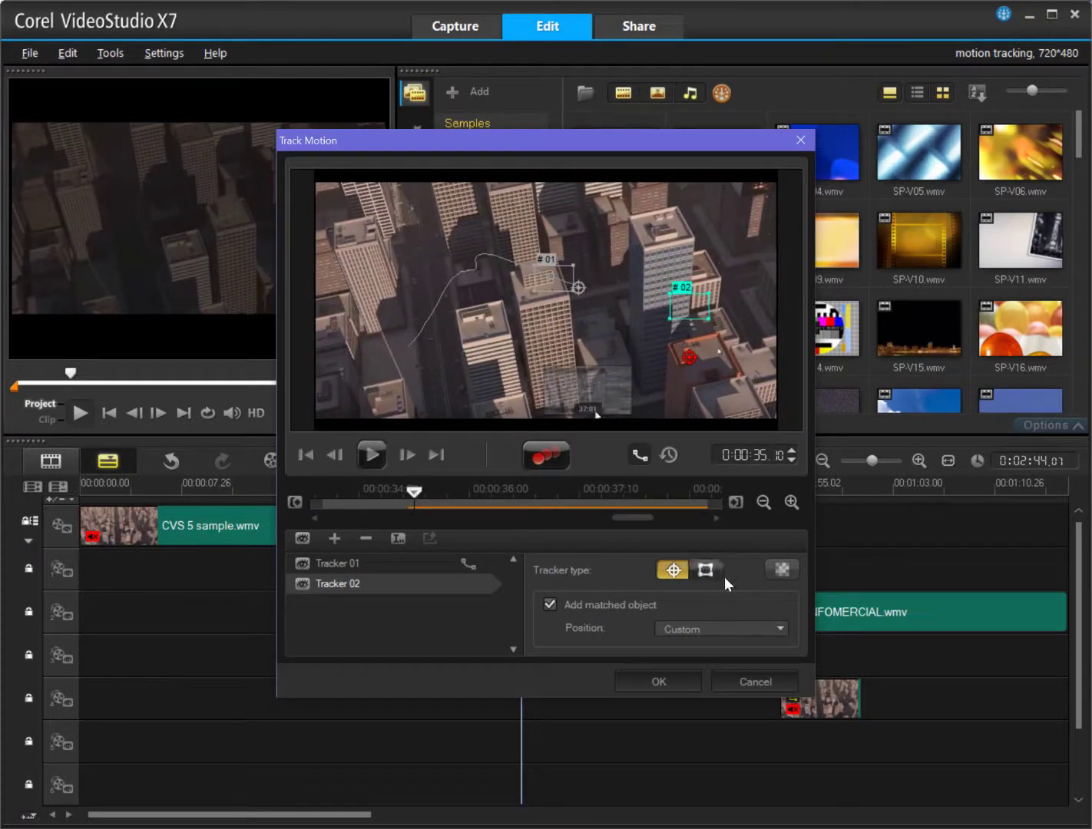
left_click(704, 571)
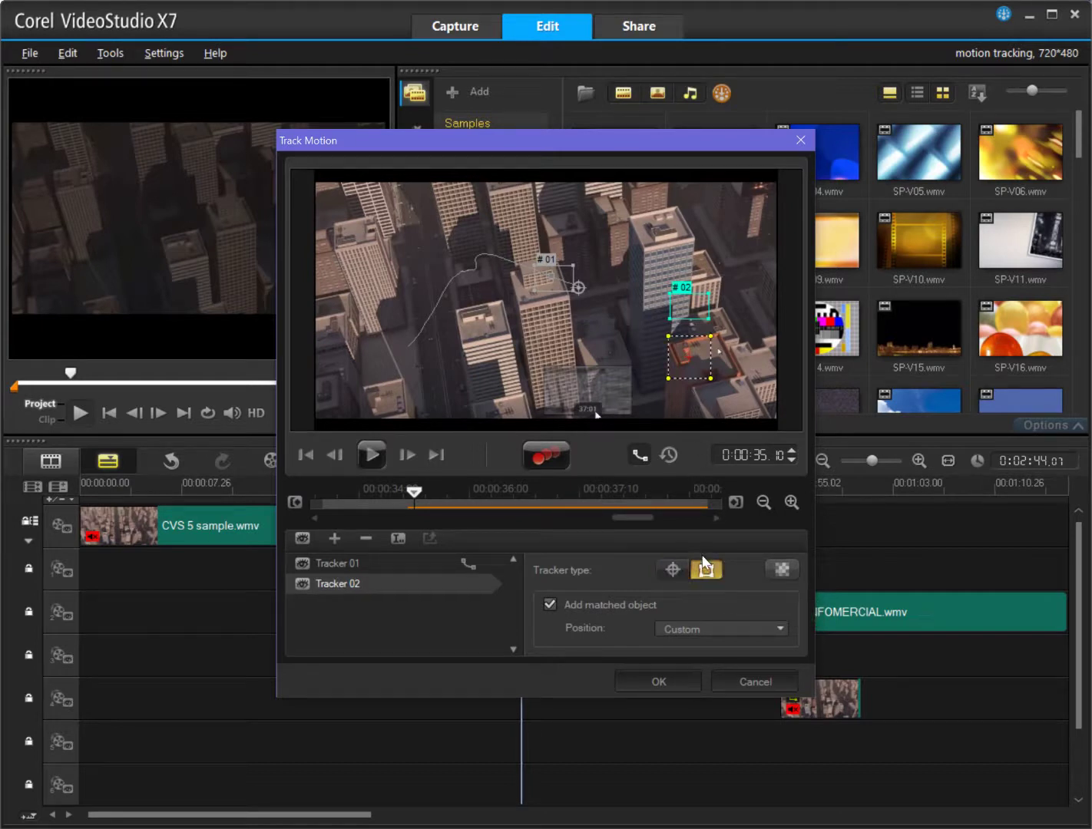
left_click(555, 453)
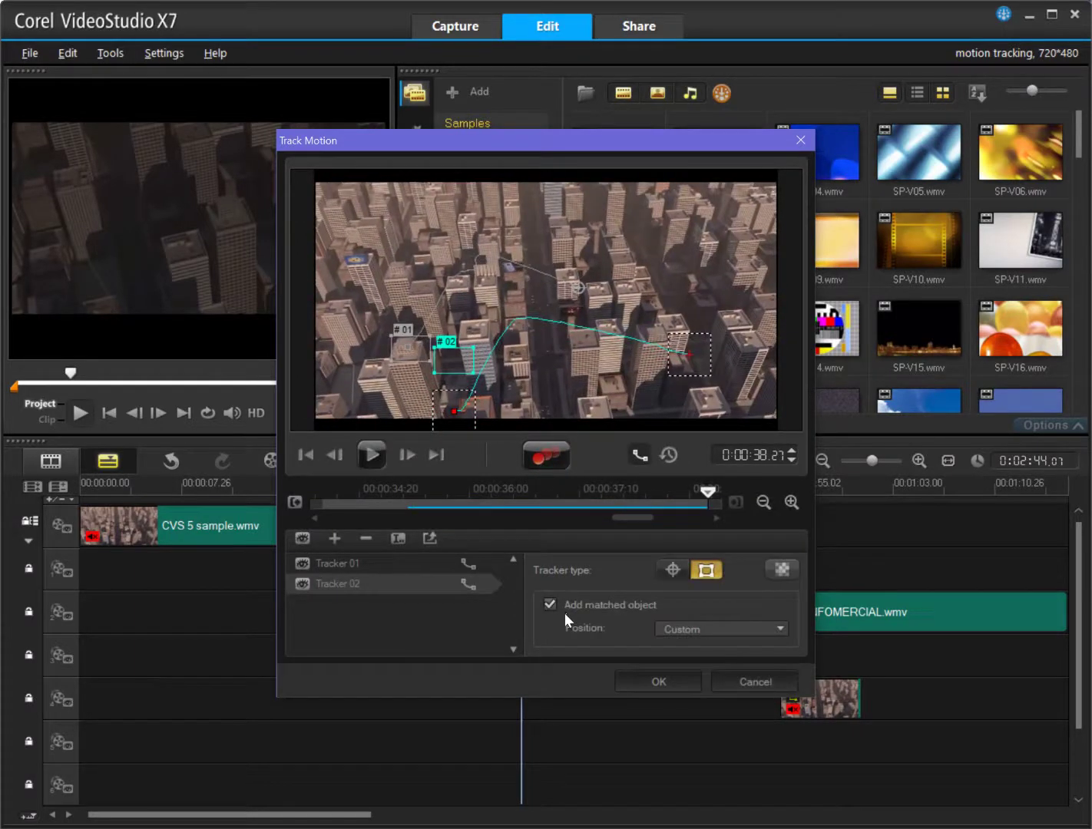
Step: Place Tracker 02's matched object over its tracked area and apply the motion tracking to the segment
left_click_drag(708, 499, 413, 538)
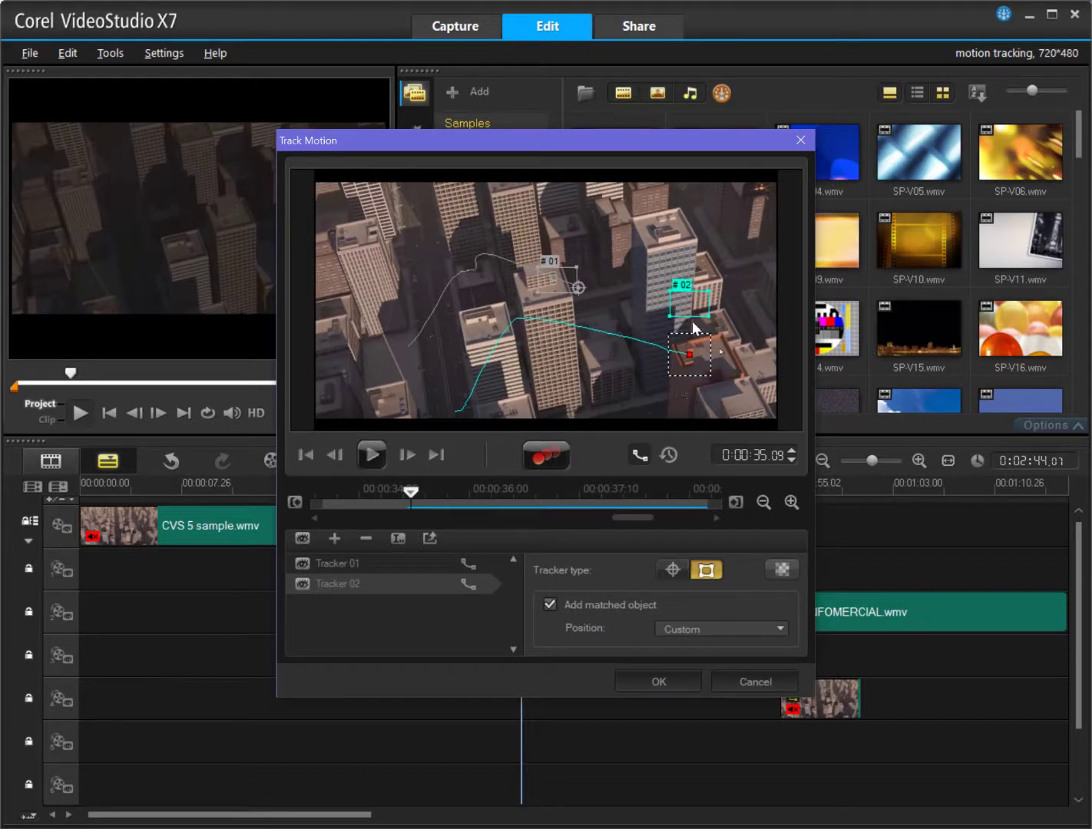
left_click_drag(692, 312, 690, 361)
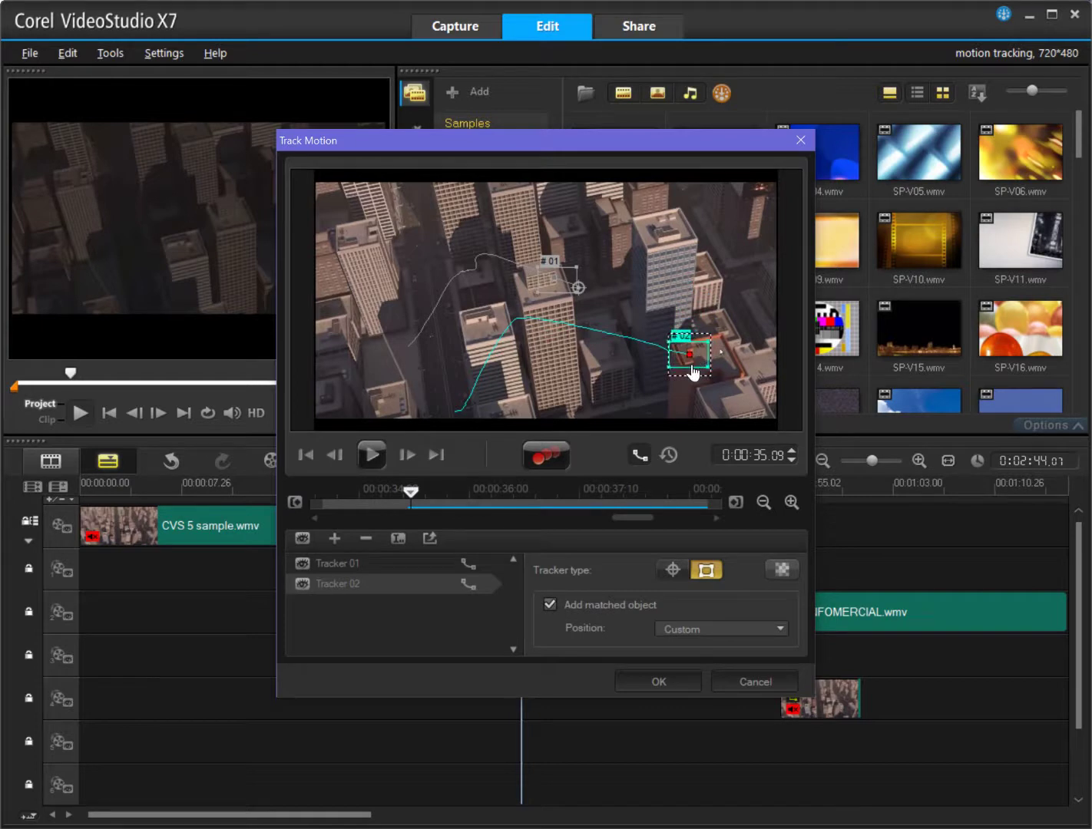
left_click(658, 680)
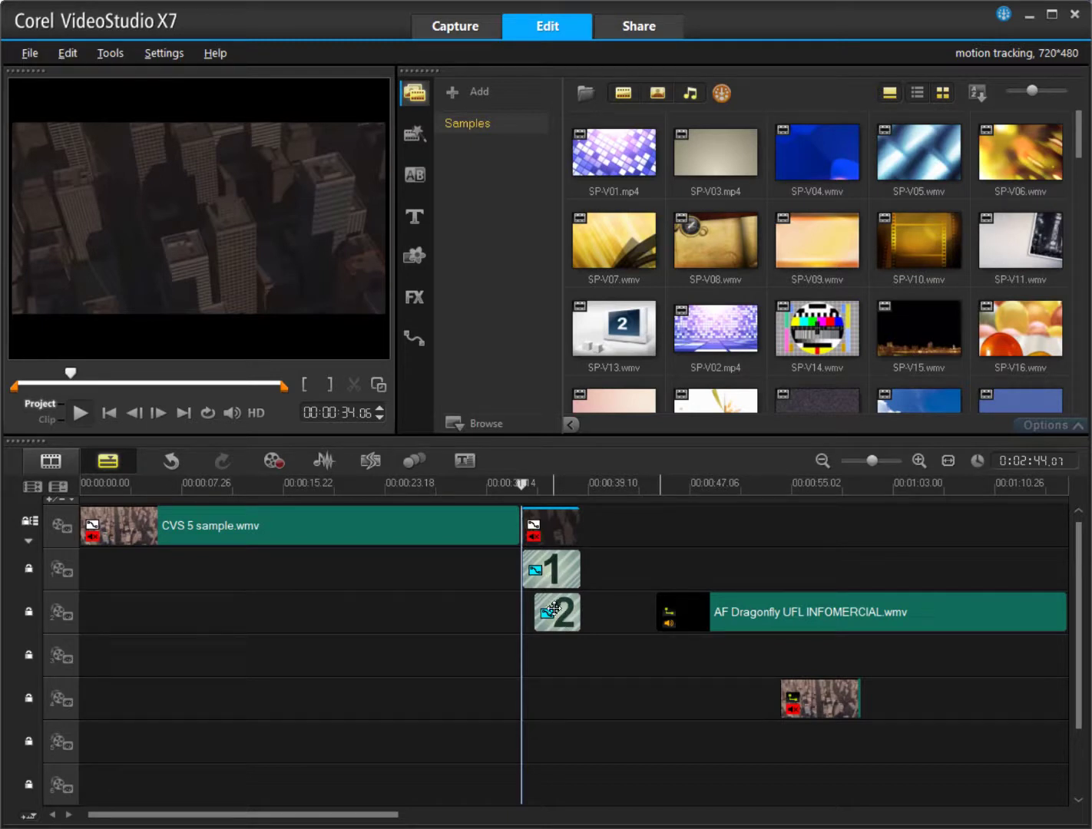
Step: Replace placeholder 2 with the Object graphic OB-14.png and placeholder 1 with OB-08.png on the overlay tracks
mouse_move(521, 485)
left_mouse_down()
mouse_move(575, 486)
mouse_move(500, 489)
left_mouse_up()
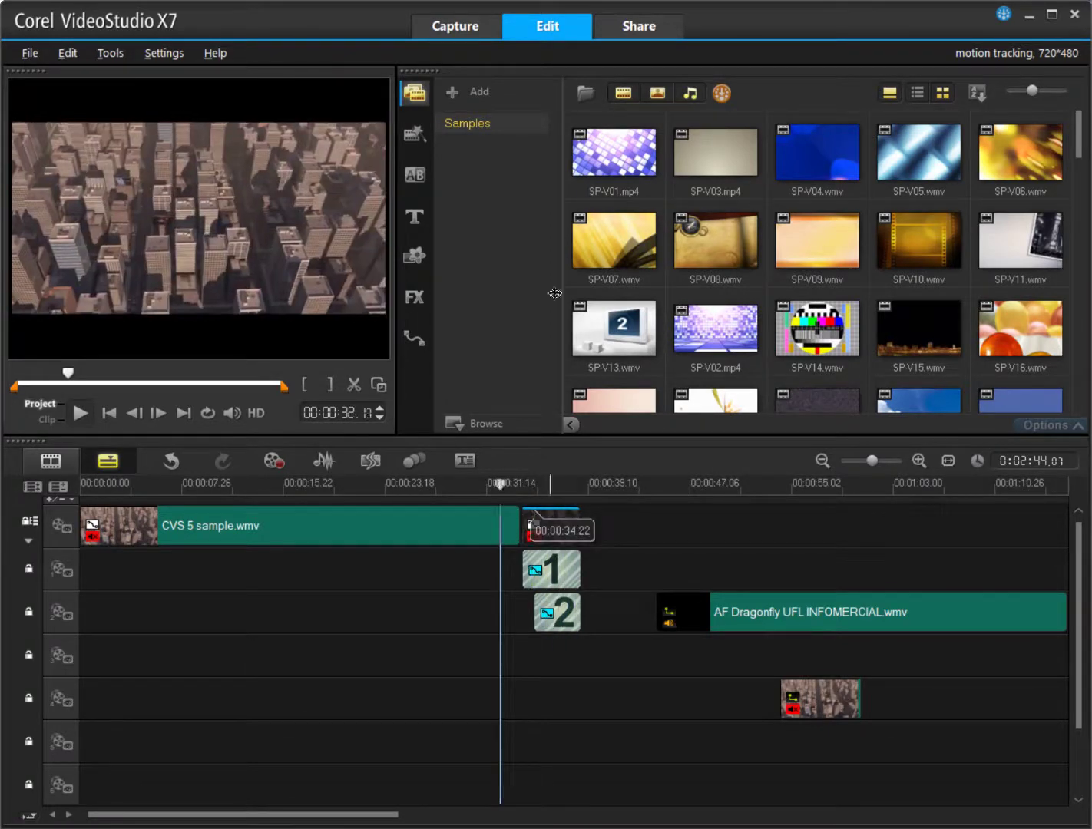
left_click(416, 142)
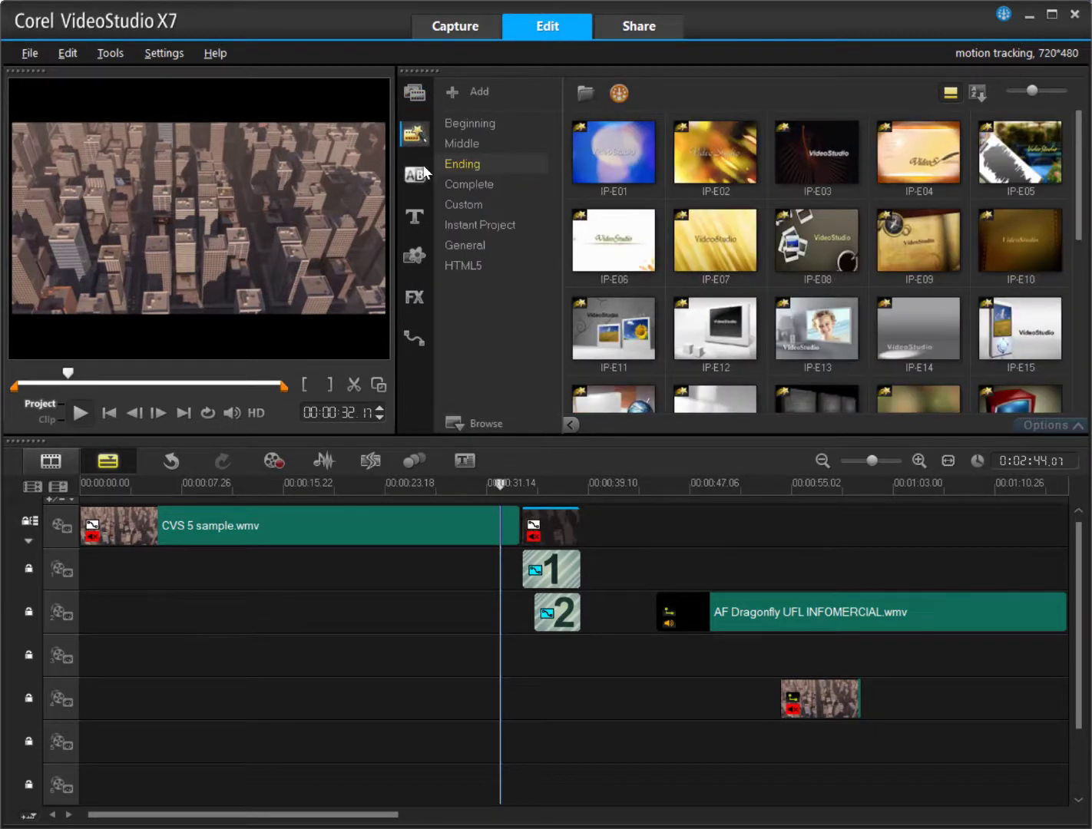
left_click(415, 257)
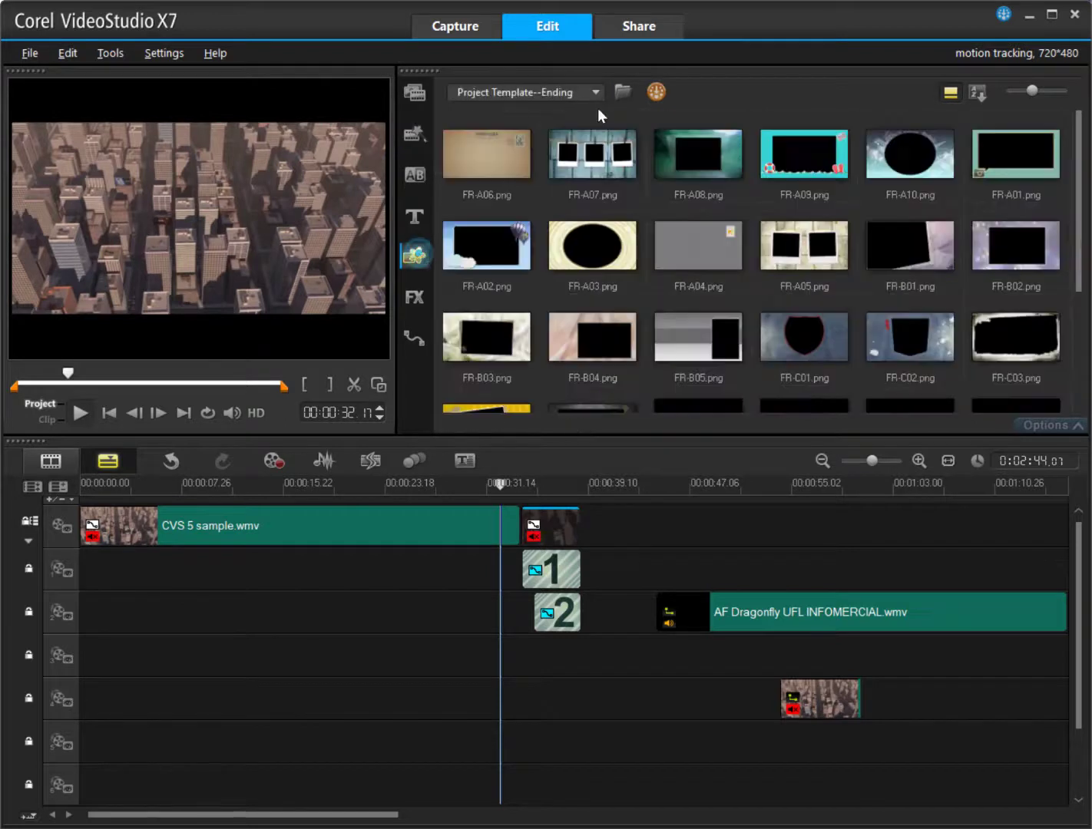
left_click(557, 90)
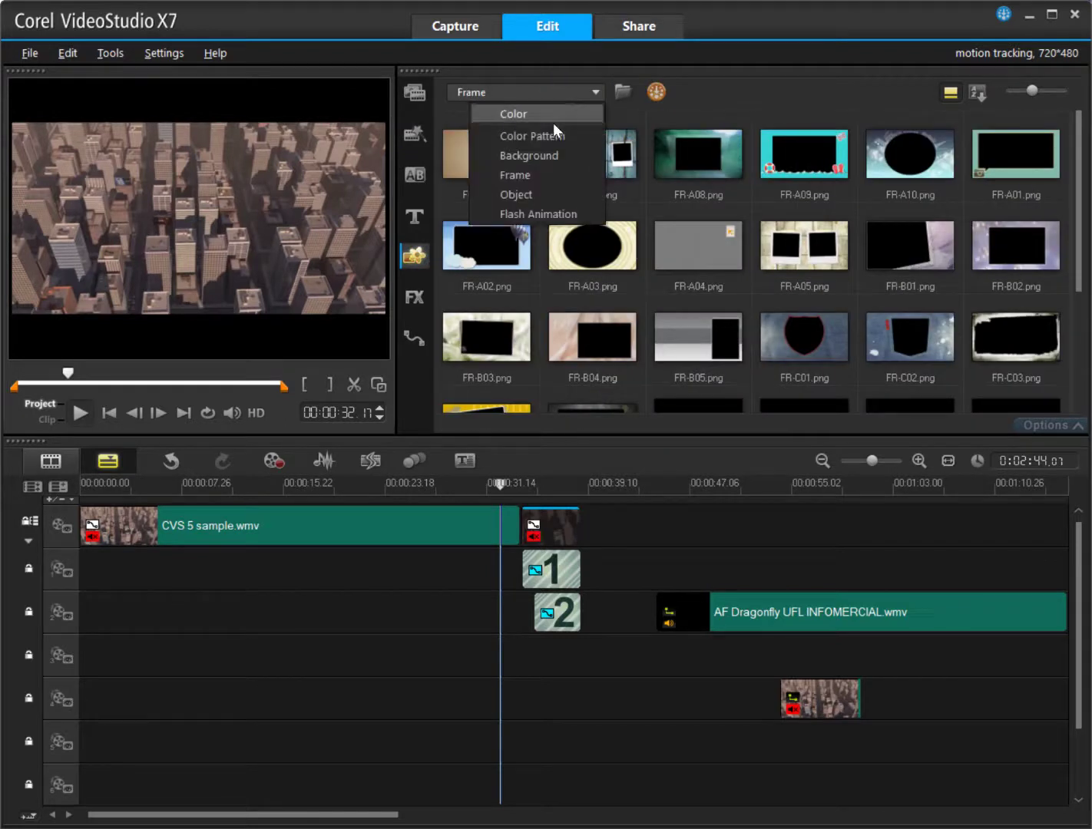
left_click(548, 191)
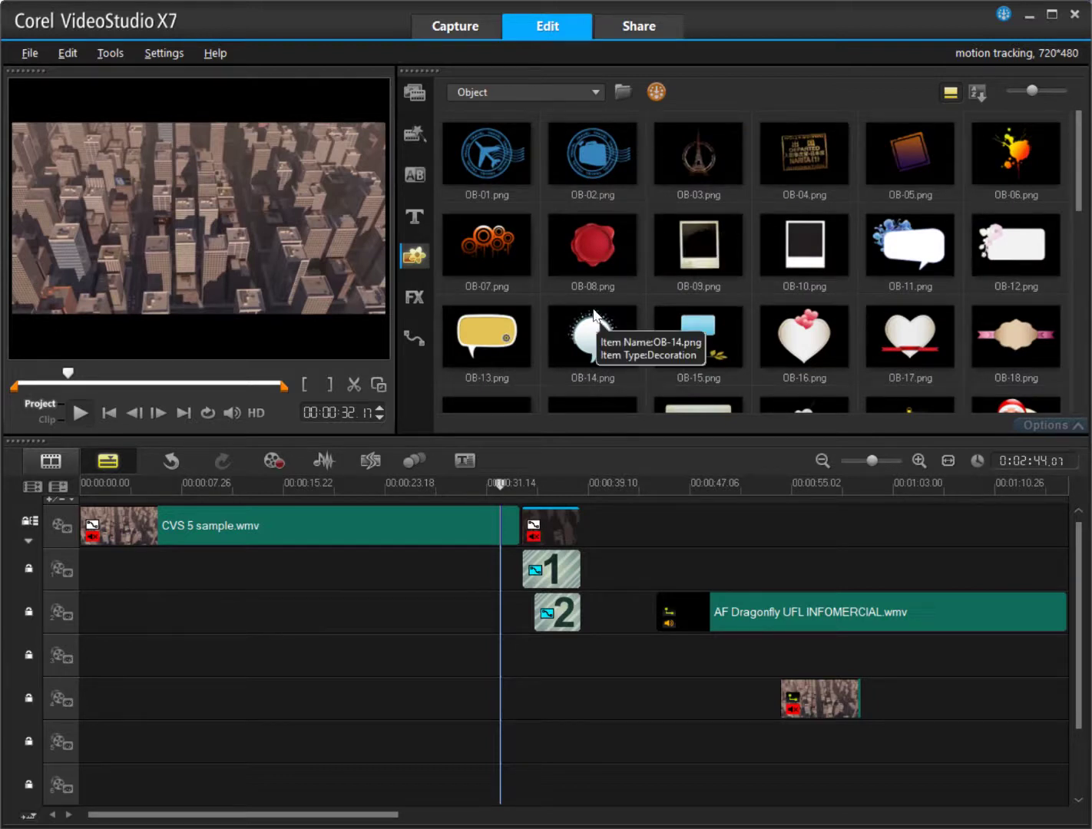
left_click_drag(593, 332, 562, 620)
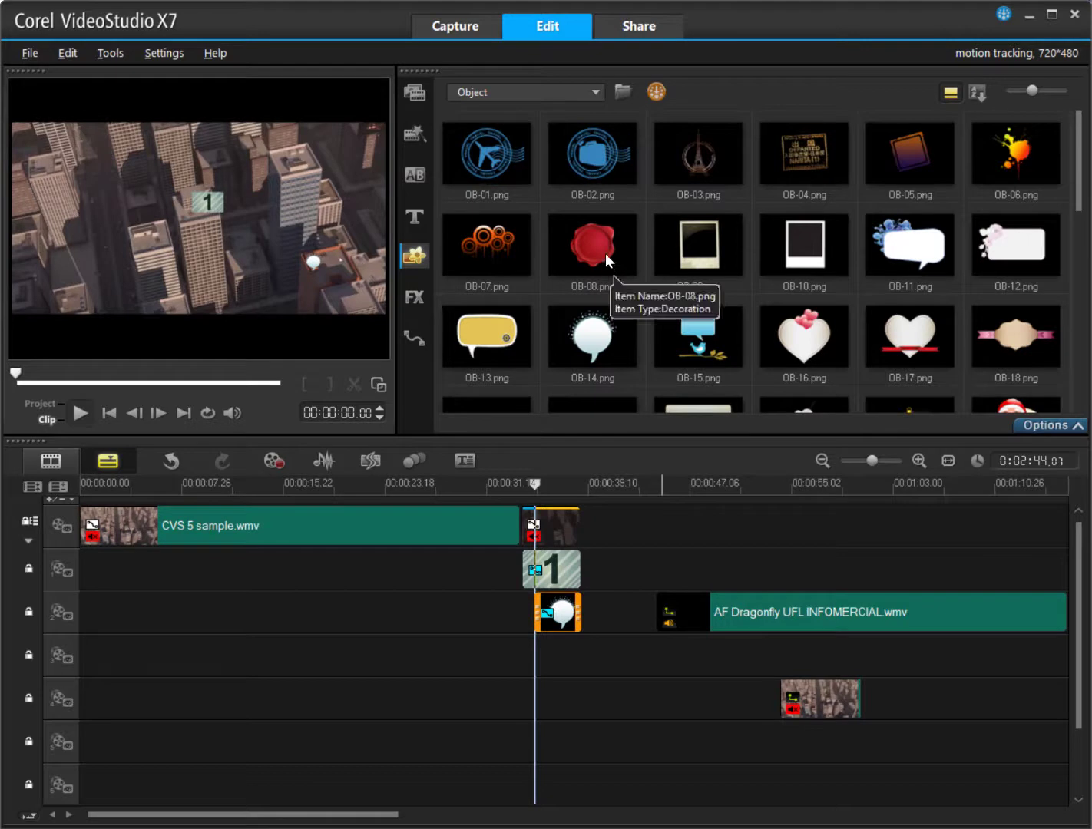
left_click_drag(608, 256, 558, 567)
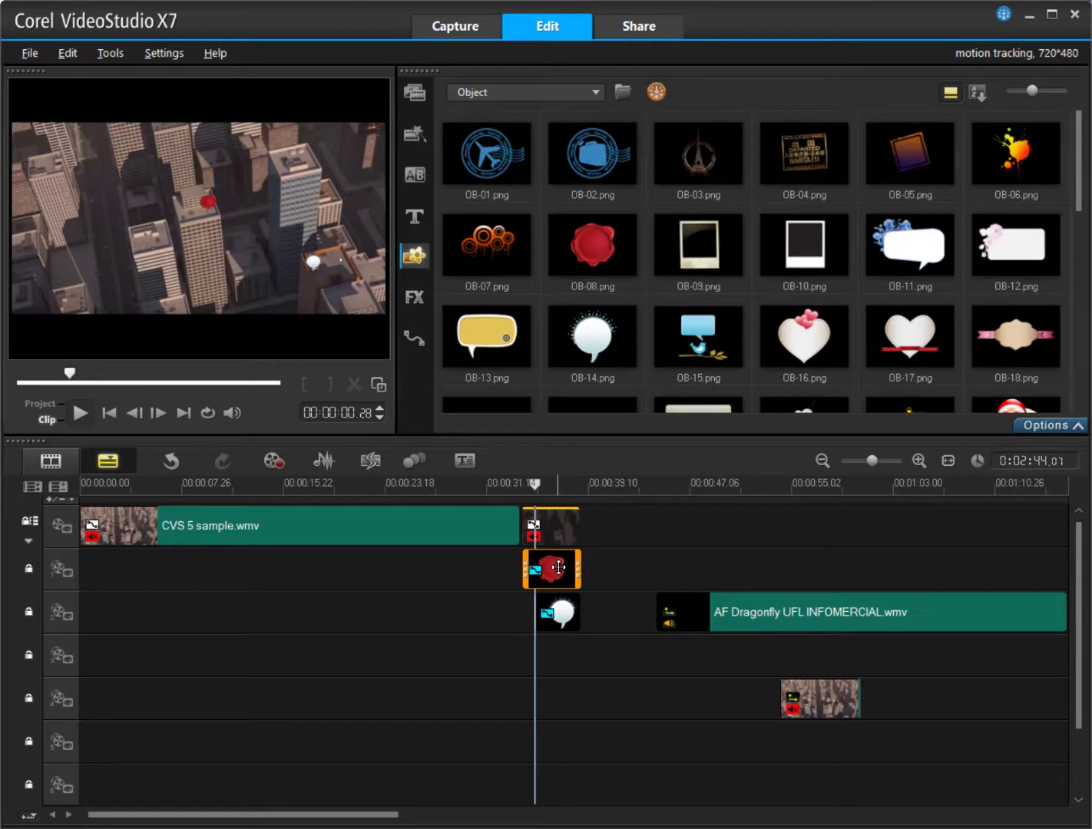
Step: Play the project from just before the tracked segment to check how both object graphics follow the buildings
left_click(515, 484)
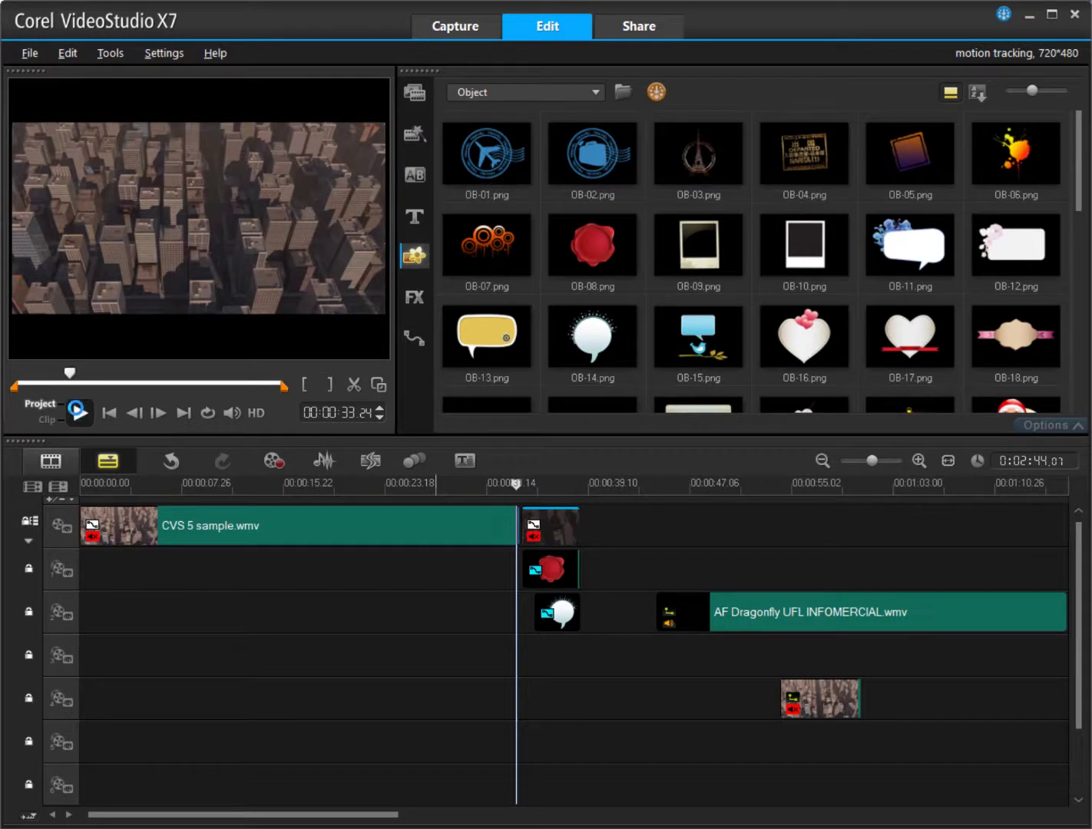
left_click(77, 412)
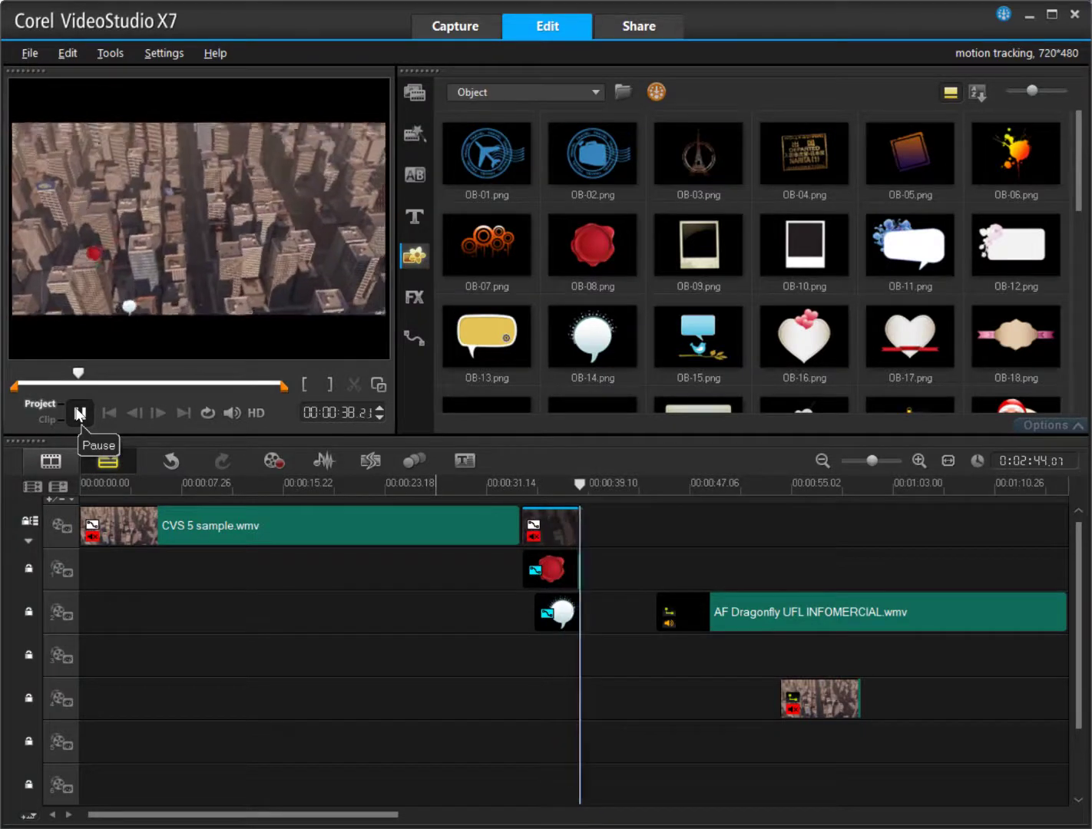
left_click(80, 413)
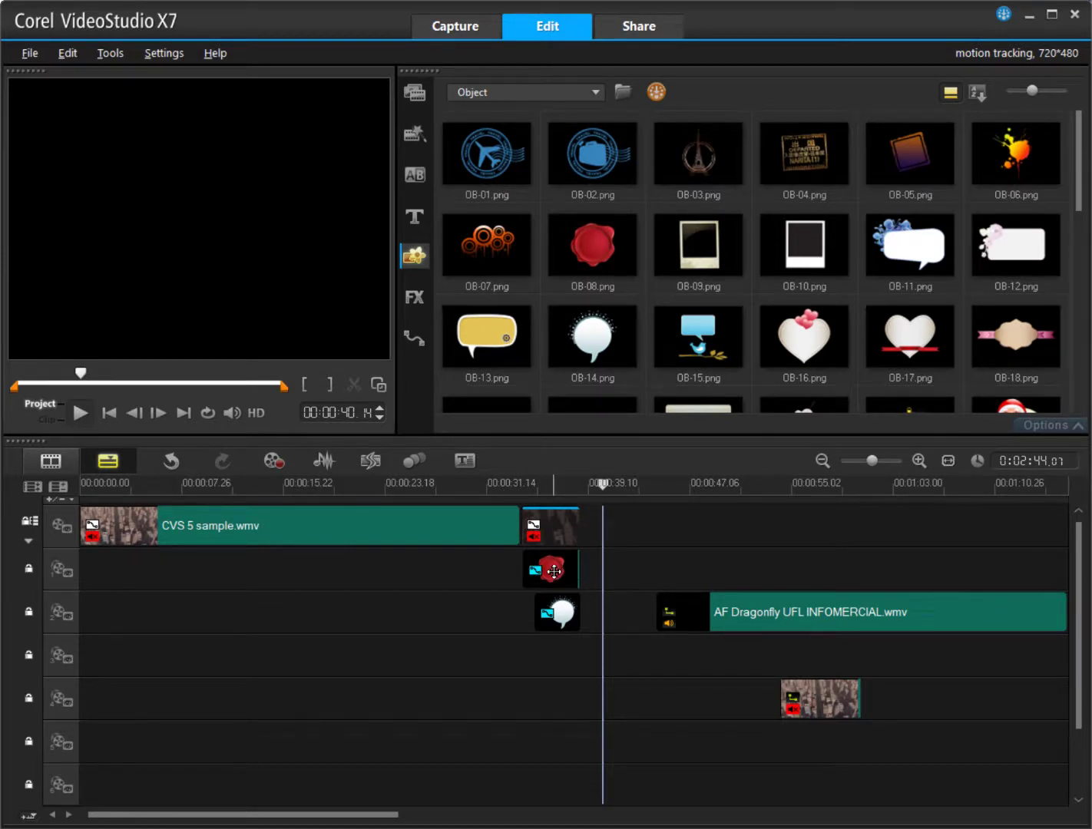
Step: Examine the motion customization settings of the red seal overlay without applying any change
left_click(554, 572)
right_click(555, 576)
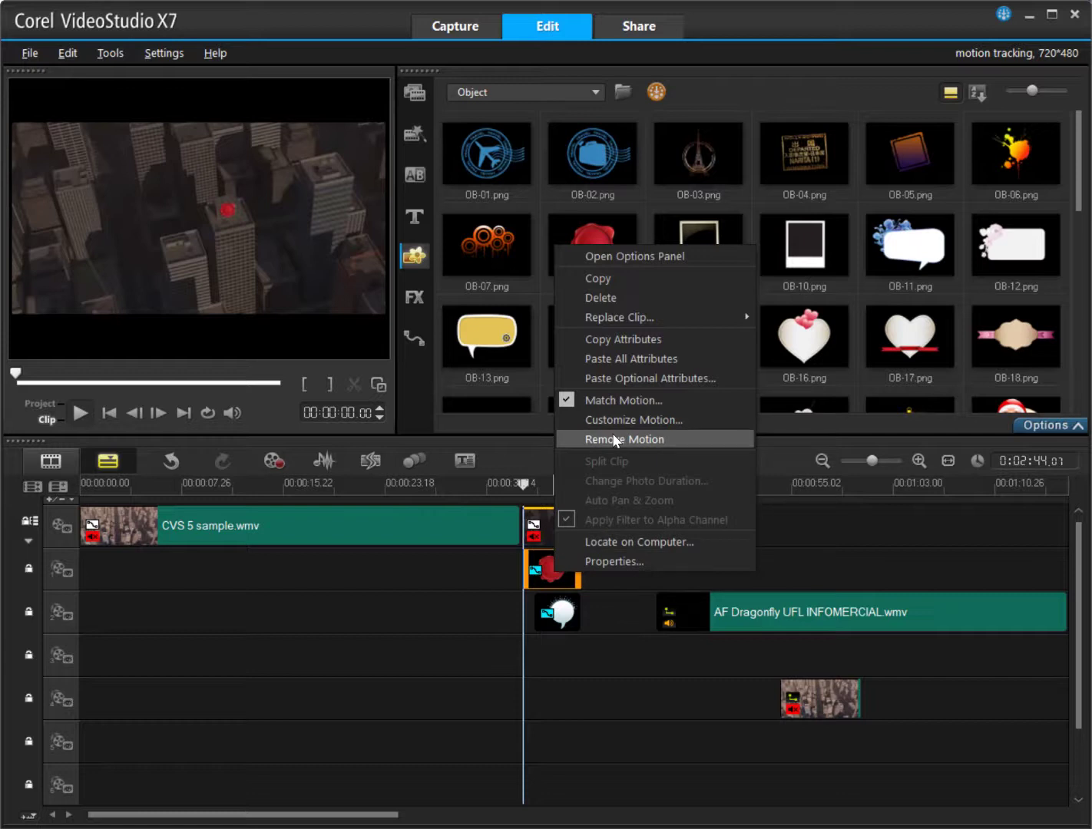
left_click(633, 258)
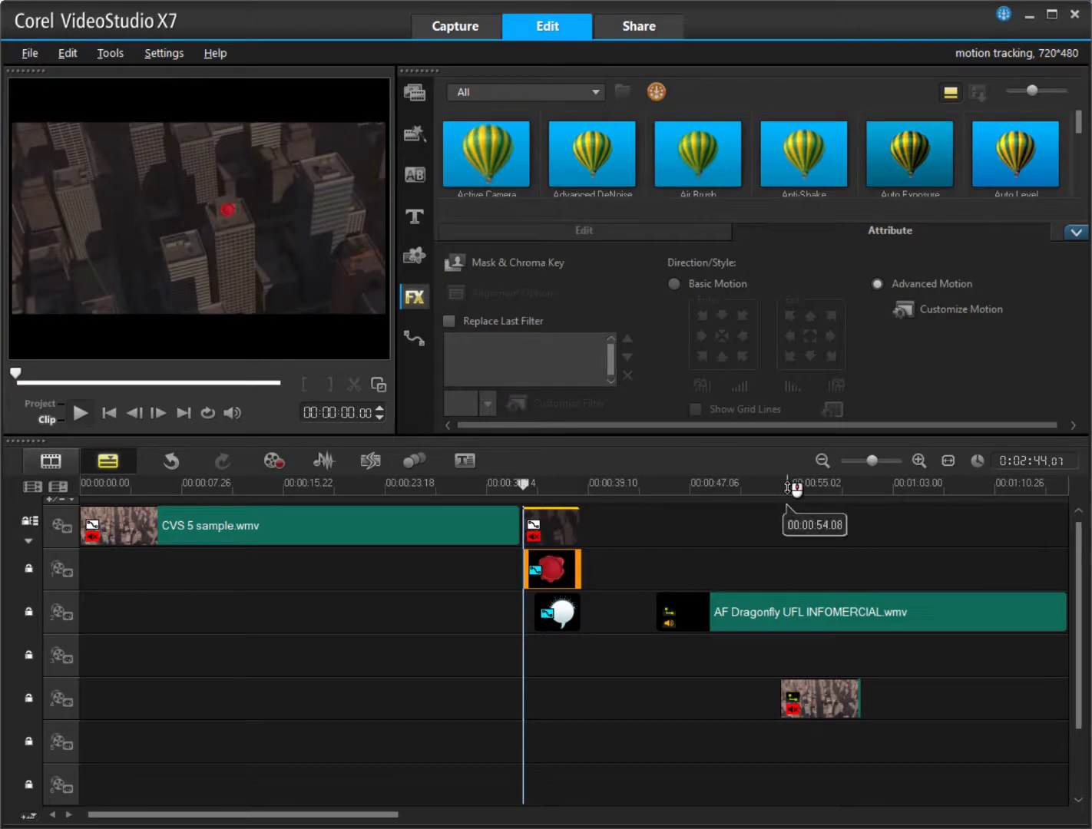
right_click(534, 569)
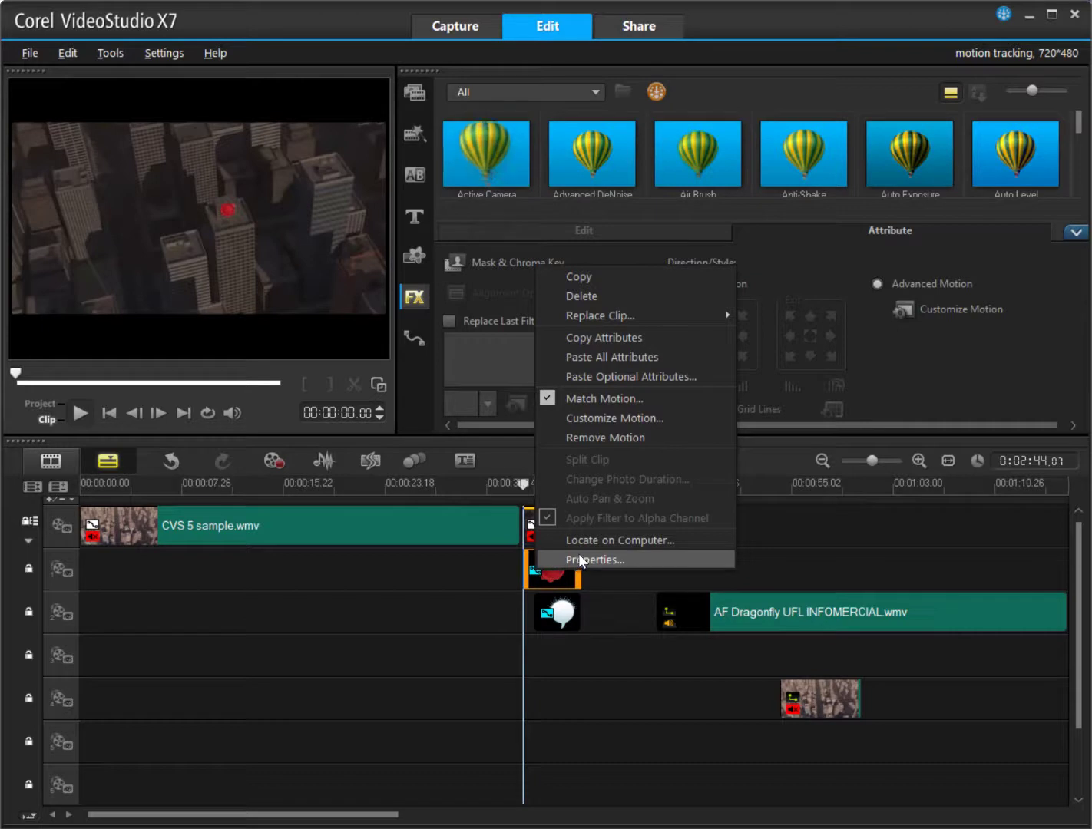
left_click(592, 418)
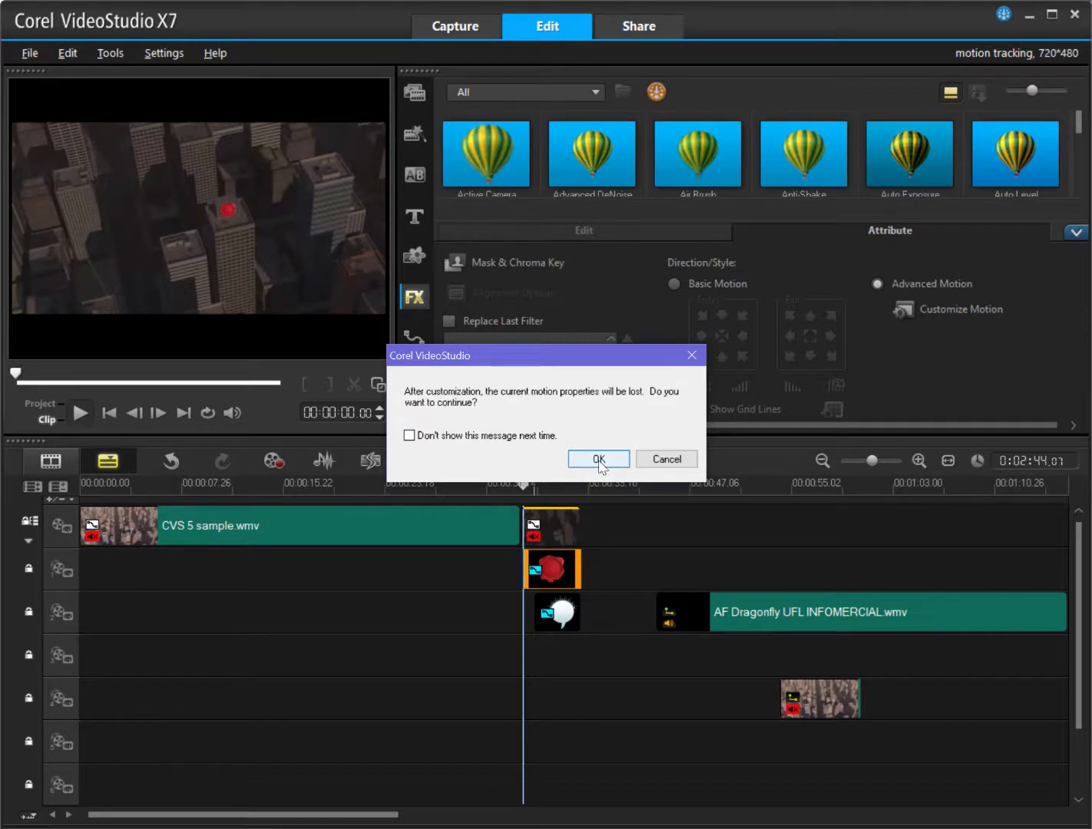
left_click(599, 460)
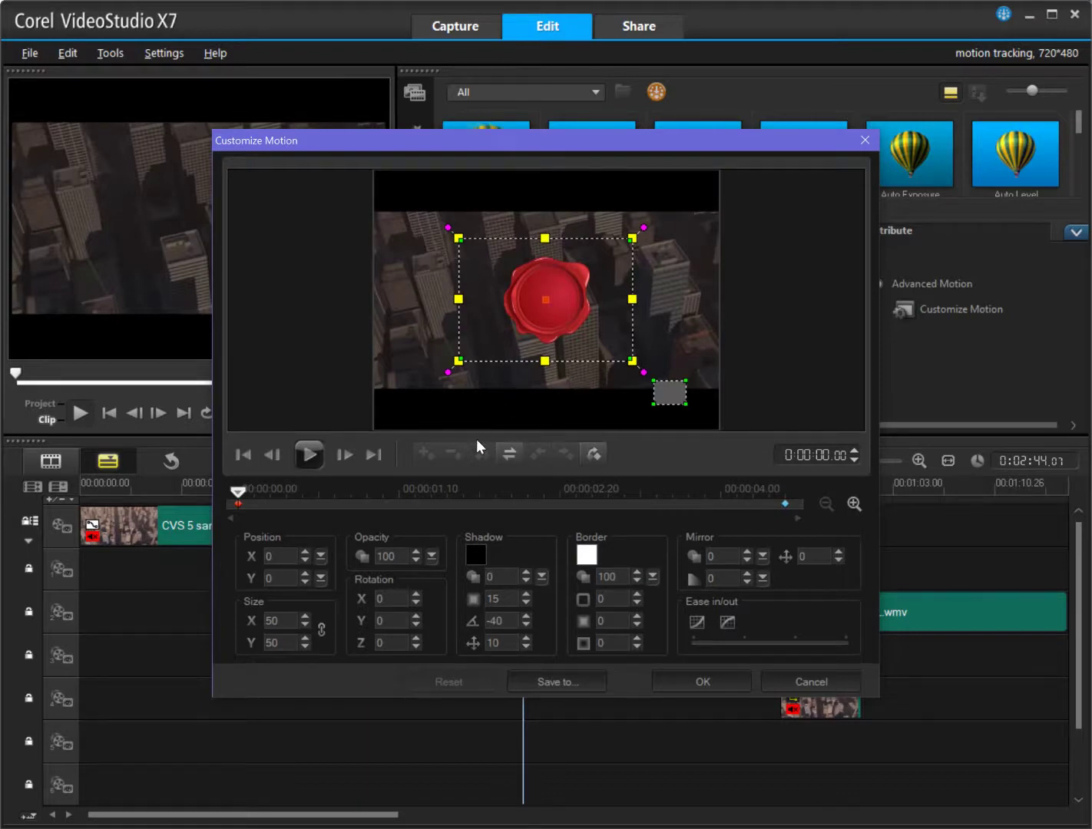
left_click_drag(240, 493, 186, 505)
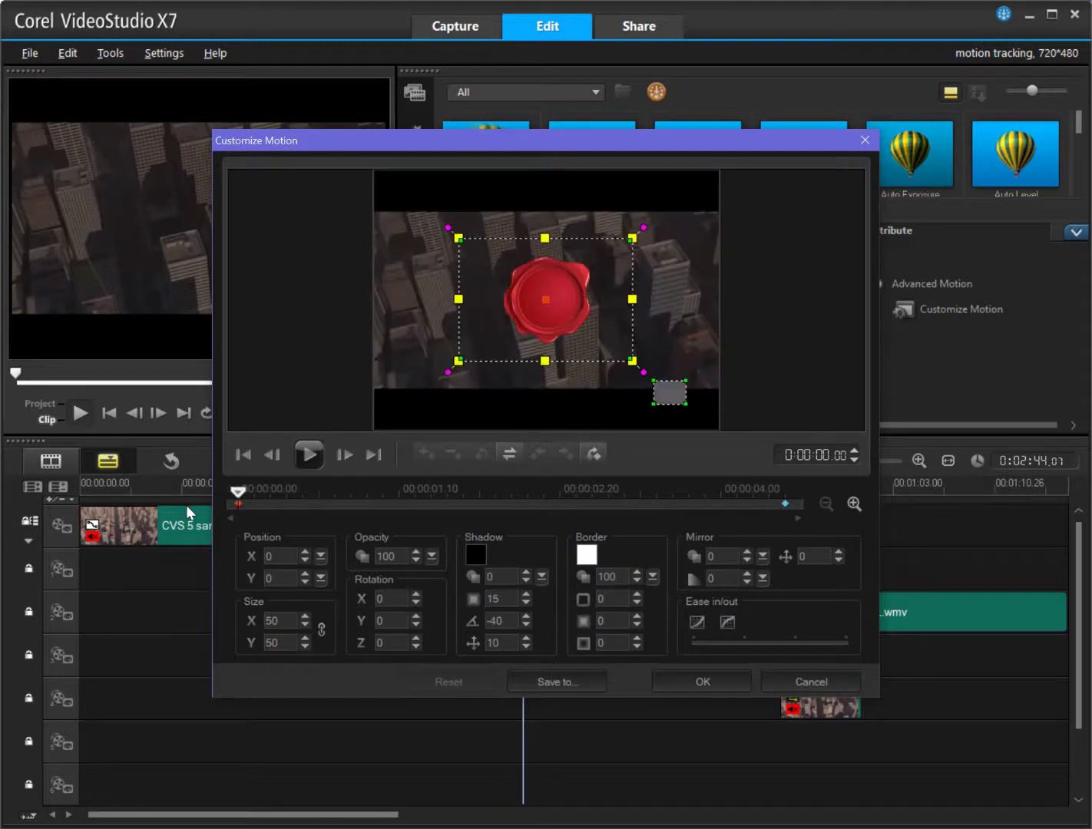
left_click(815, 681)
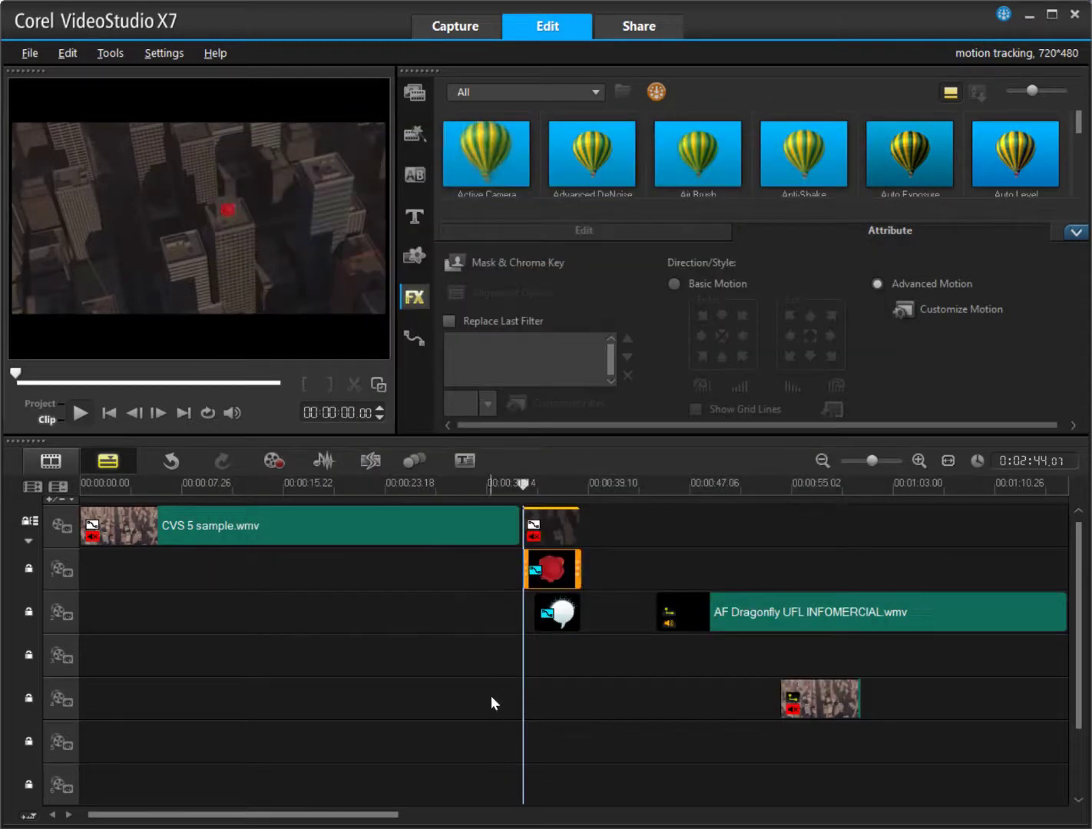
Step: Place a copy of the tracked city segment directly after the original on the video track
mouse_move(524, 489)
left_mouse_down()
mouse_move(581, 491)
mouse_move(526, 500)
left_mouse_up()
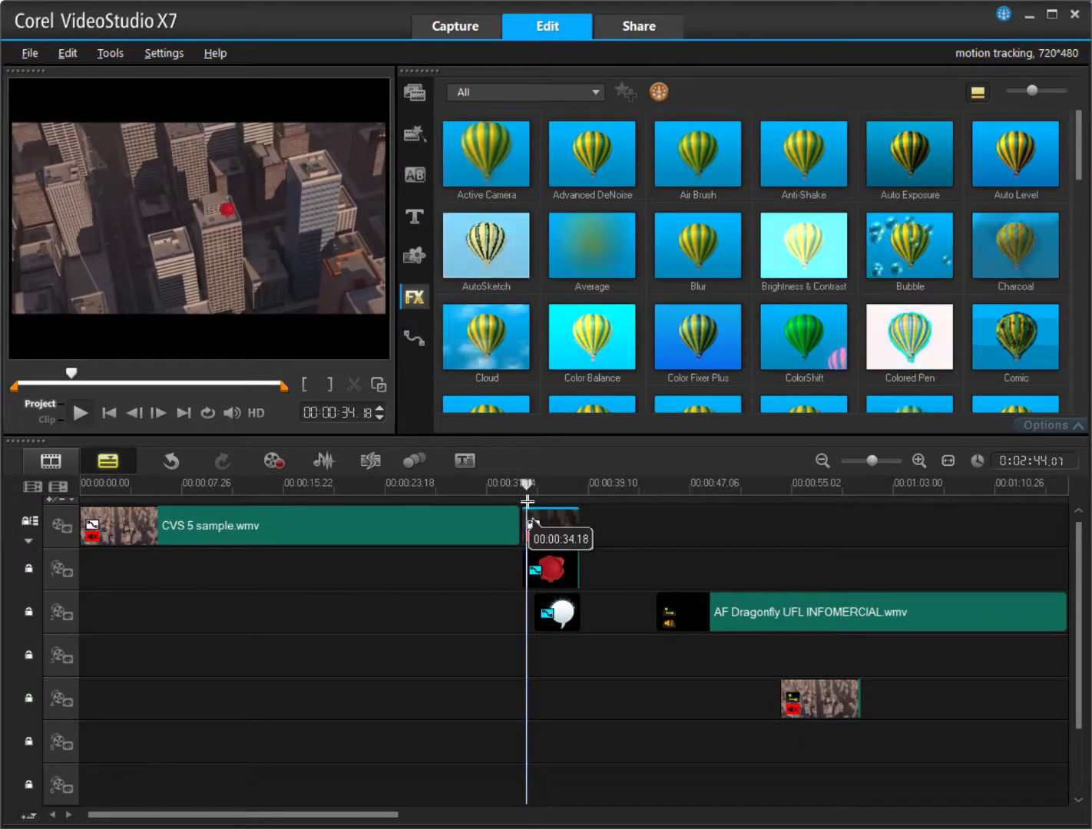
mouse_move(526, 501)
left_mouse_down()
mouse_move(556, 503)
mouse_move(542, 506)
left_mouse_up()
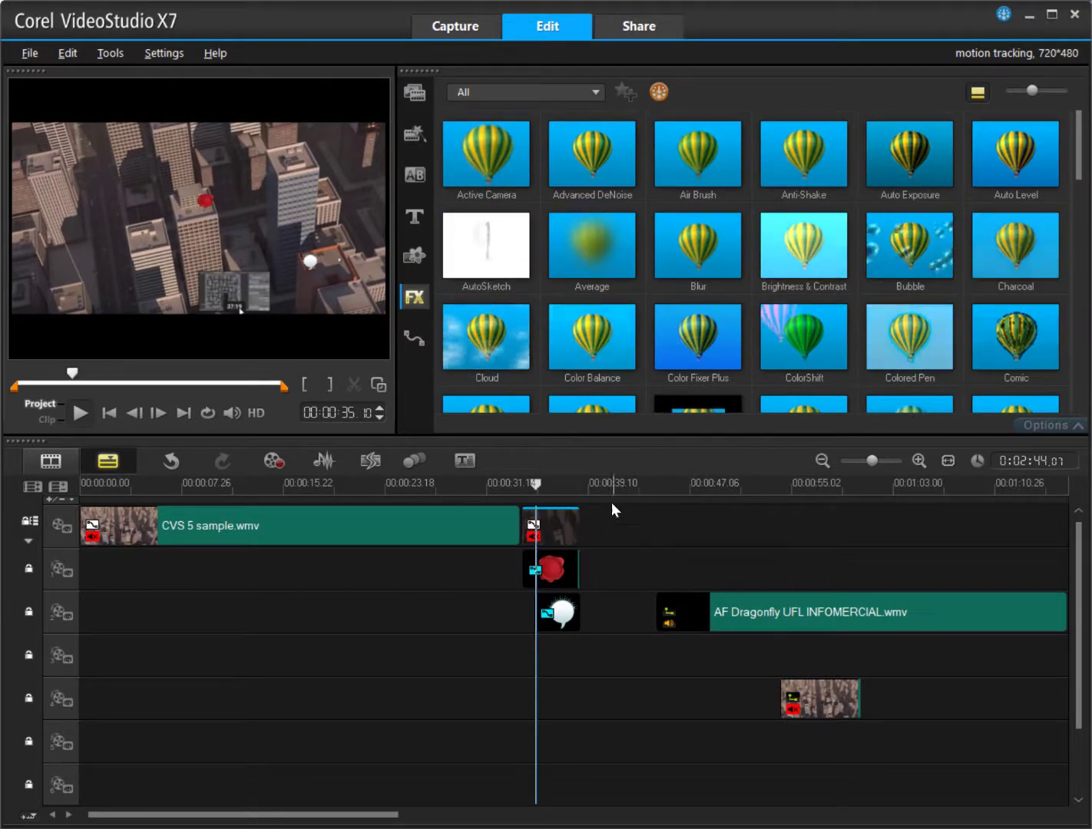
left_click_drag(566, 530, 638, 519)
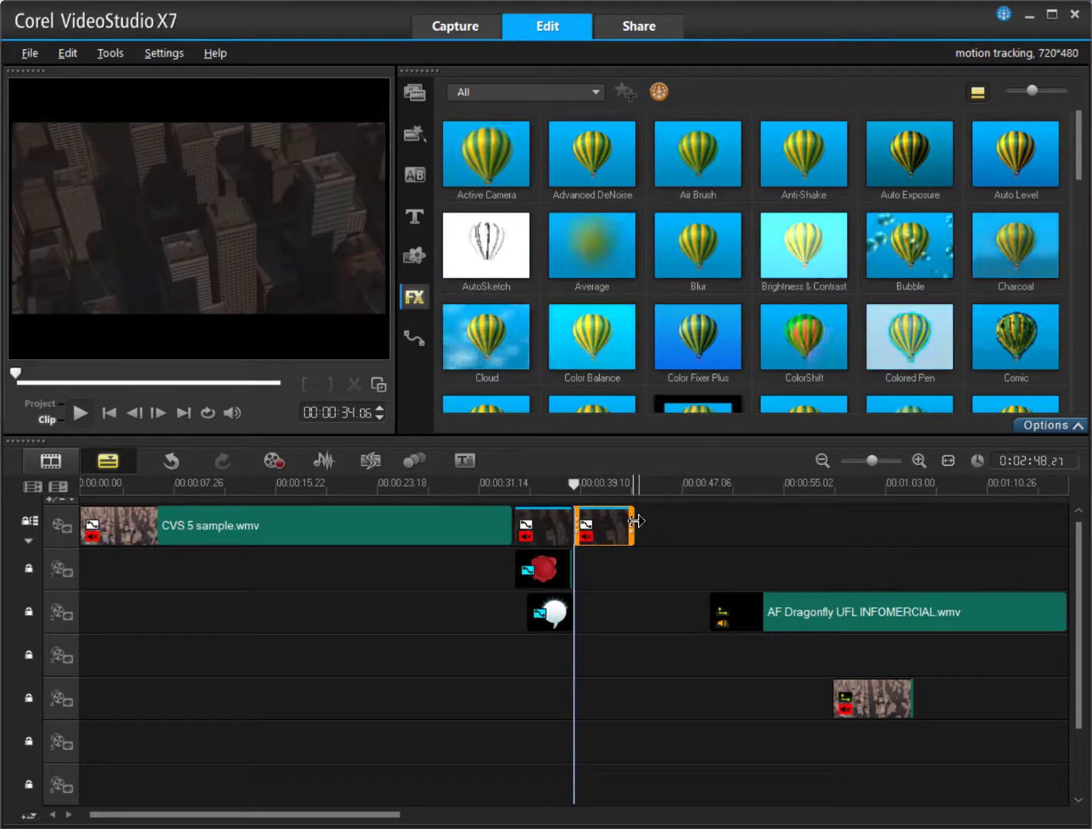
Step: Try extending the end of the copied city segment on the video track, then undo the extension
left_click(872, 705)
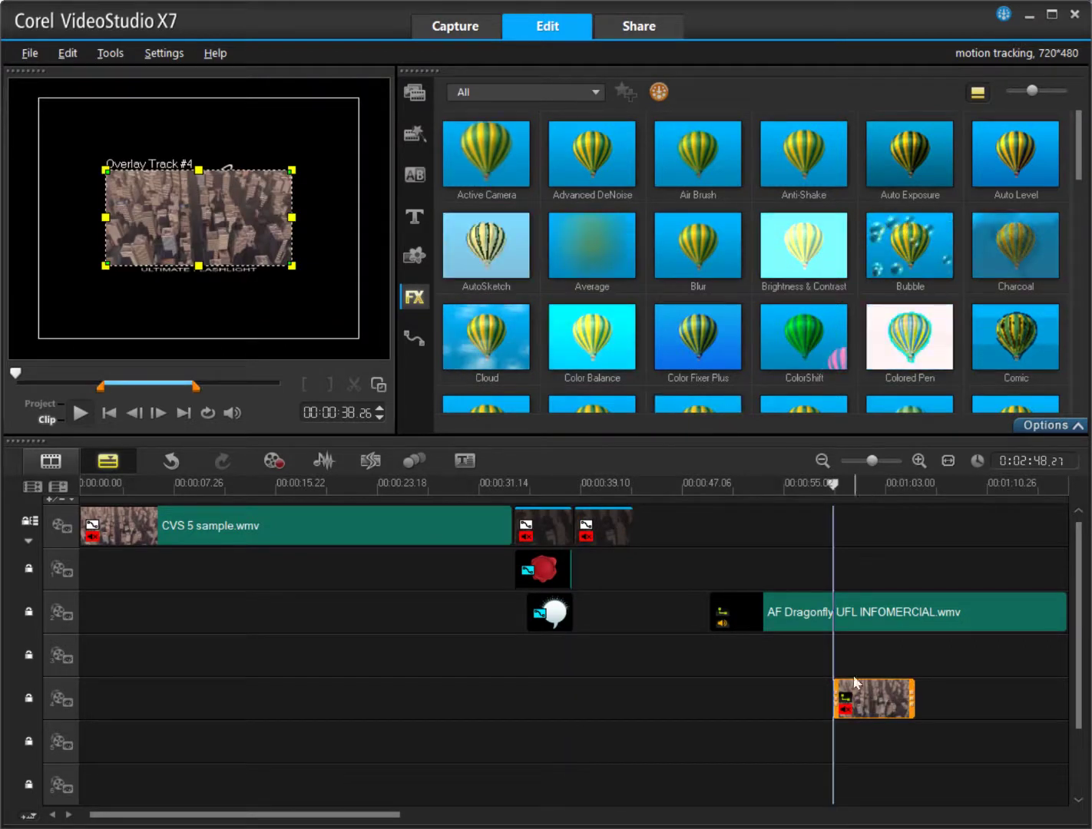
left_click(609, 526)
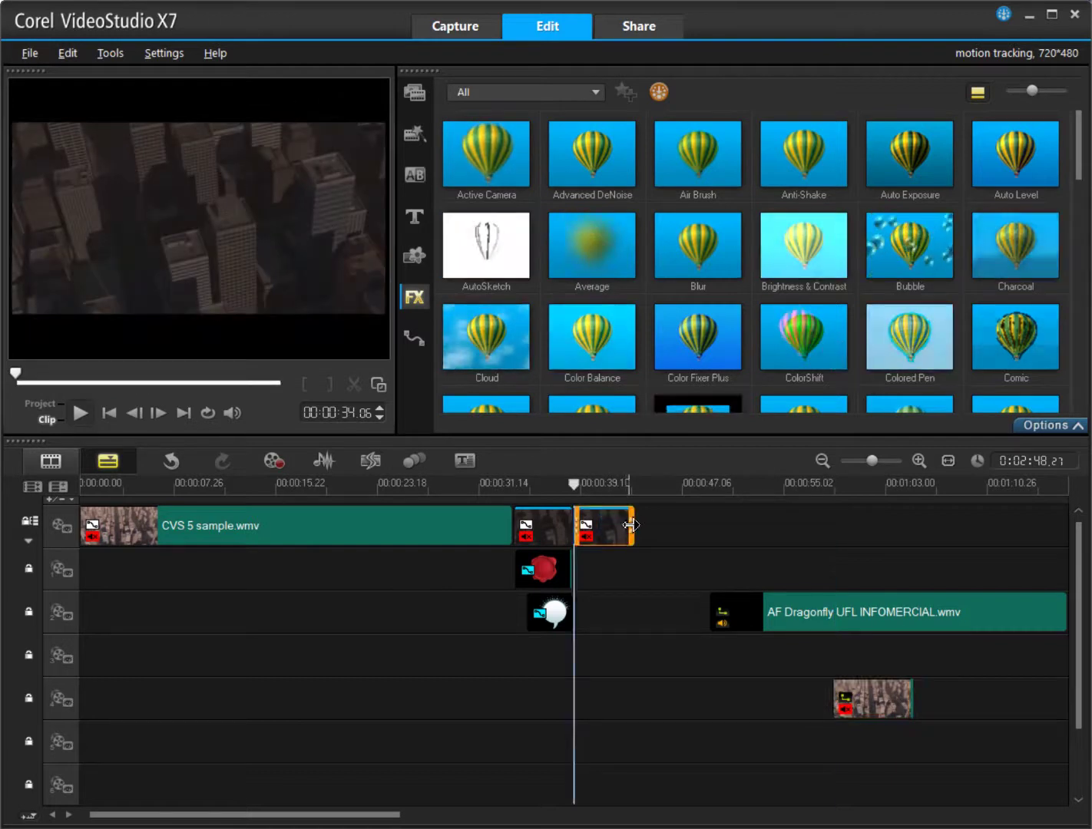
left_click_drag(631, 525, 764, 532)
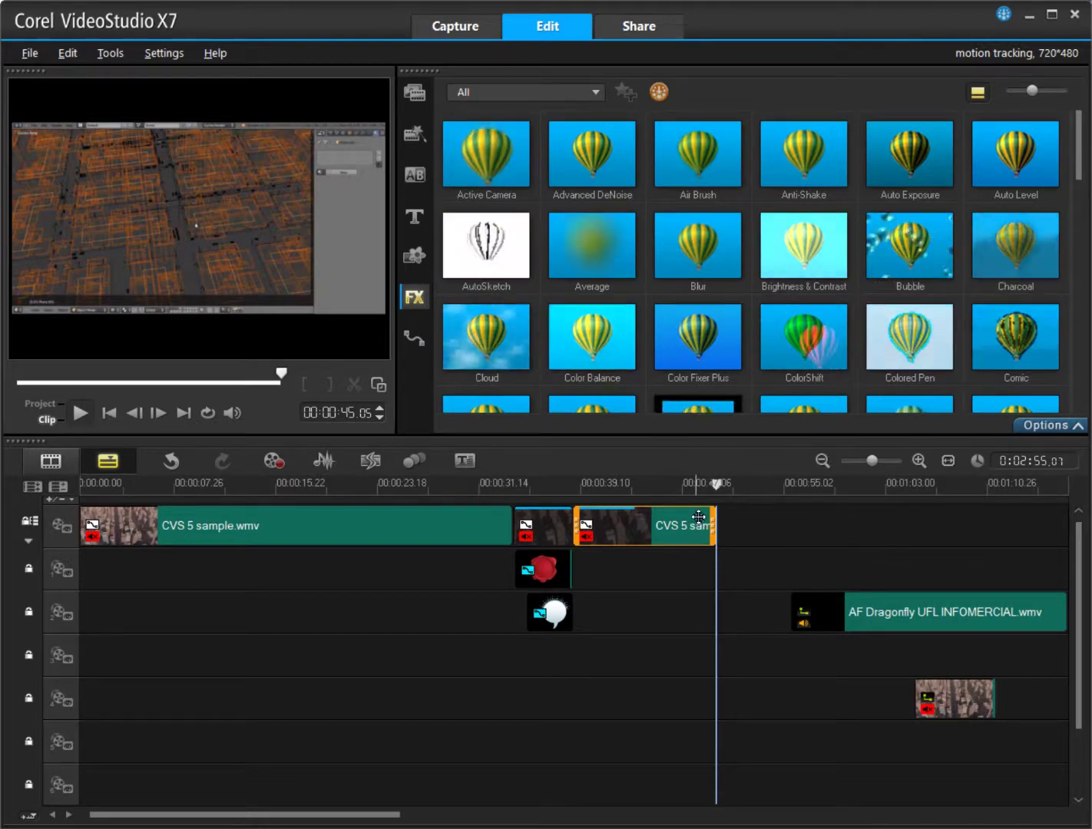
left_click_drag(719, 482, 615, 482)
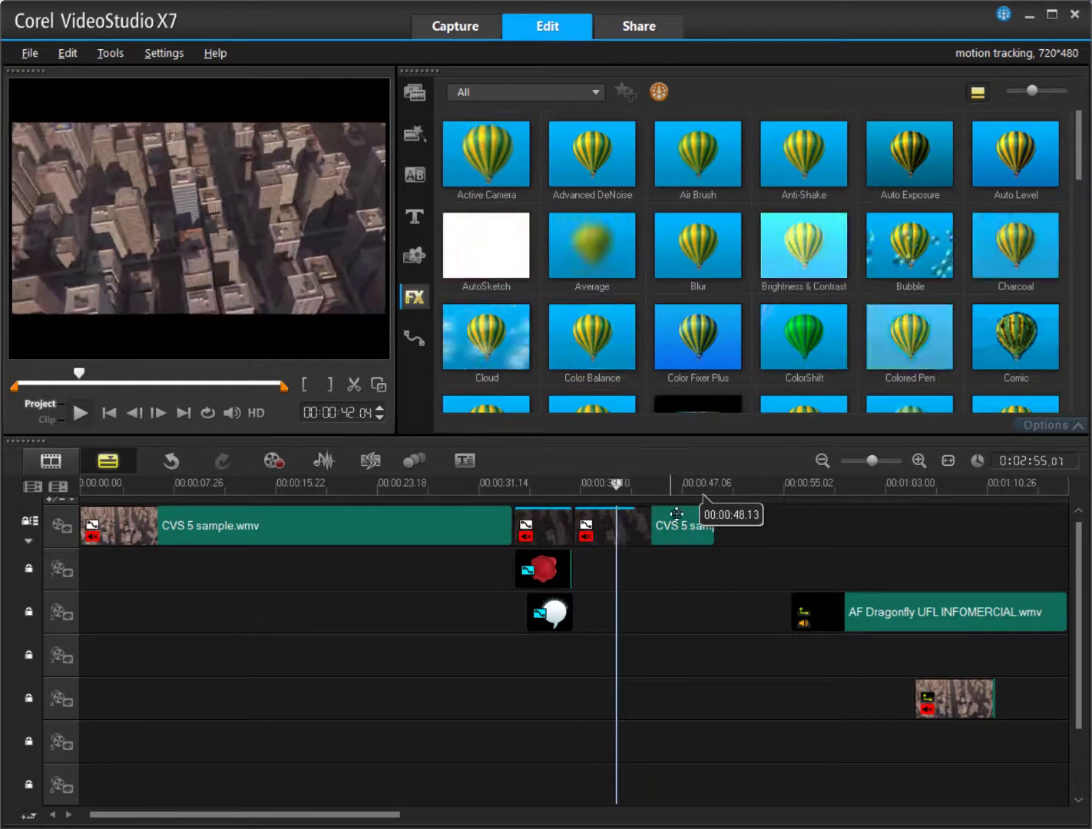
key("ctrl+z")
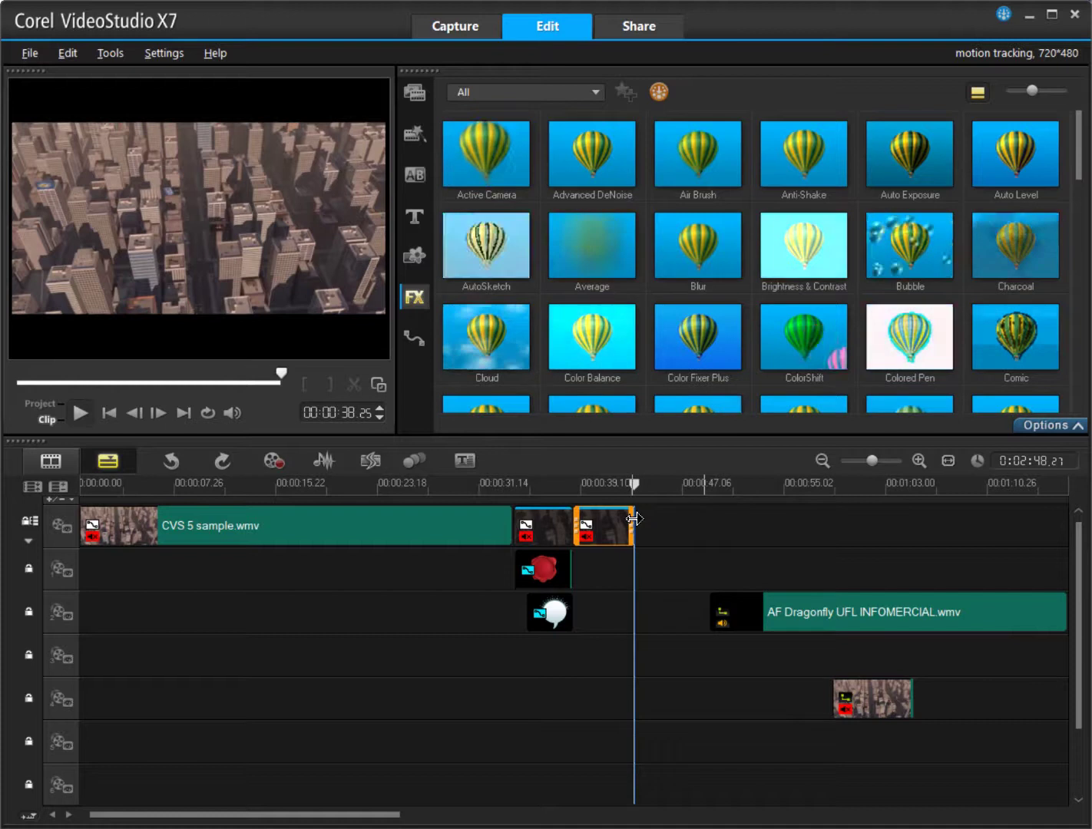
Step: Stretch the copied city segment to end at about the 54-second mark by slowing its playback speed, and scrub through it
left_click(624, 568)
left_click(622, 537)
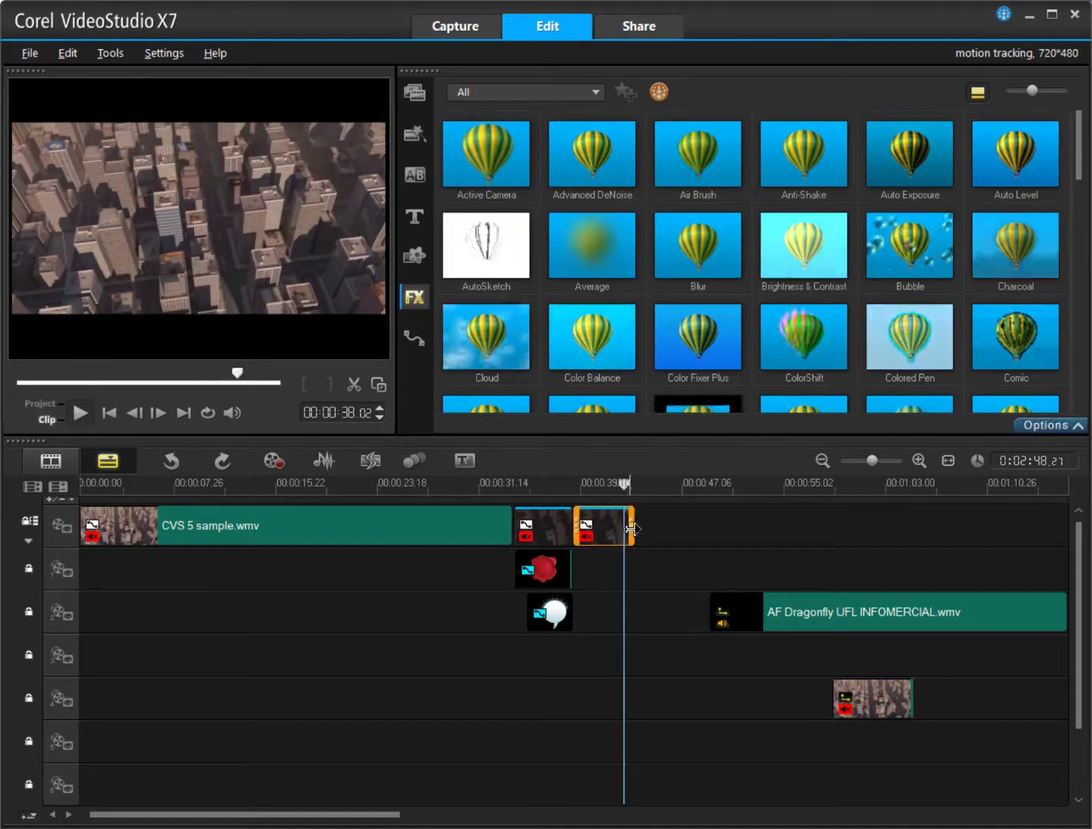
left_click_drag(632, 529, 772, 526)
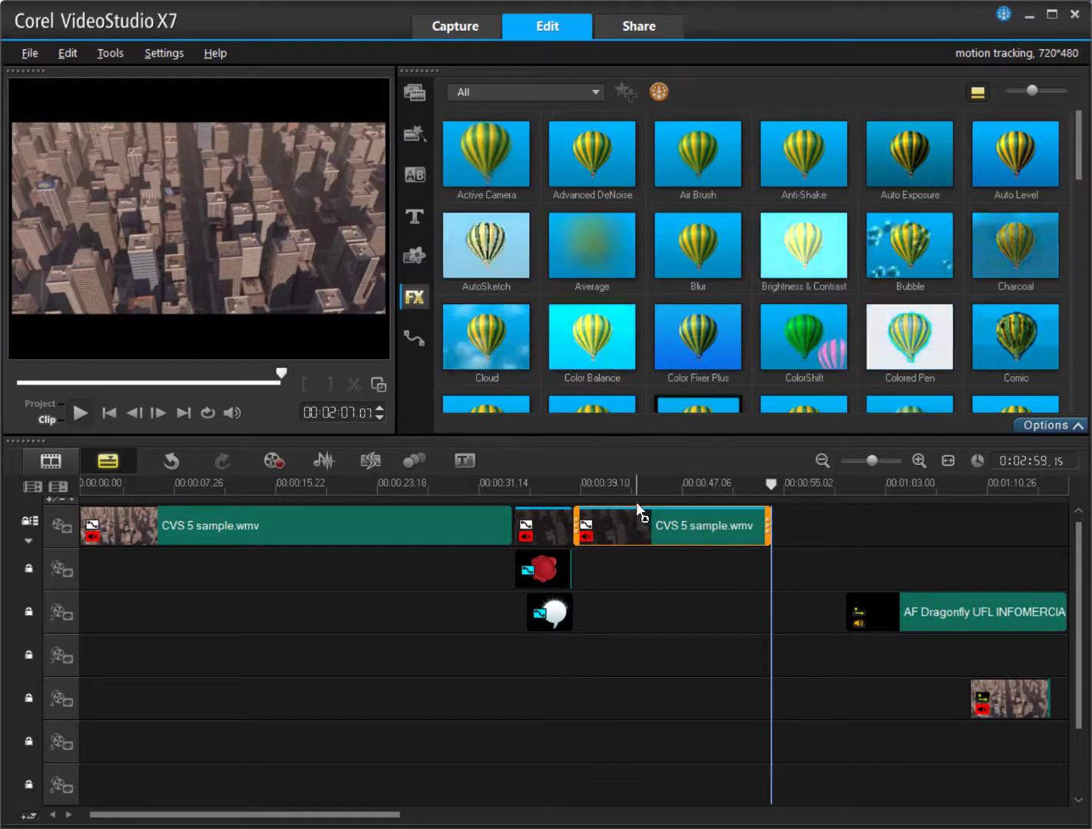
left_click_drag(635, 494, 585, 467)
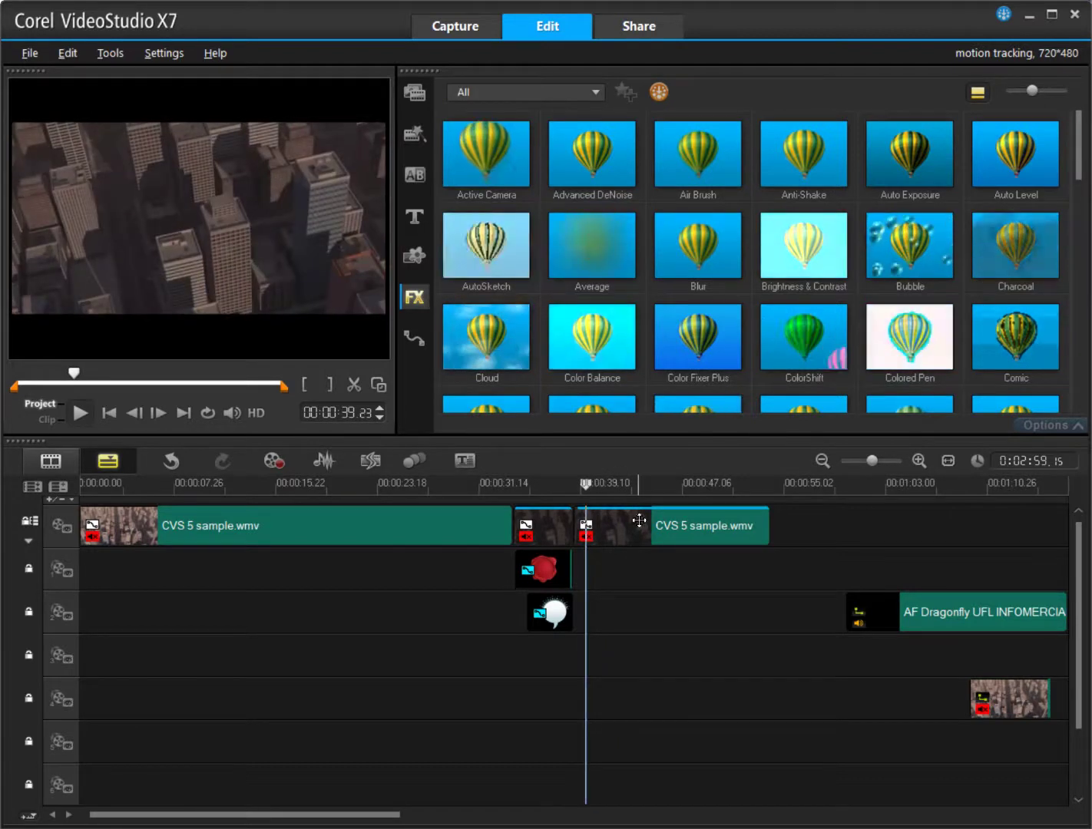
Step: Play the stretched city segment with its existing tracker paths in Track Motion, leaving the tracking unchanged
left_click(639, 521)
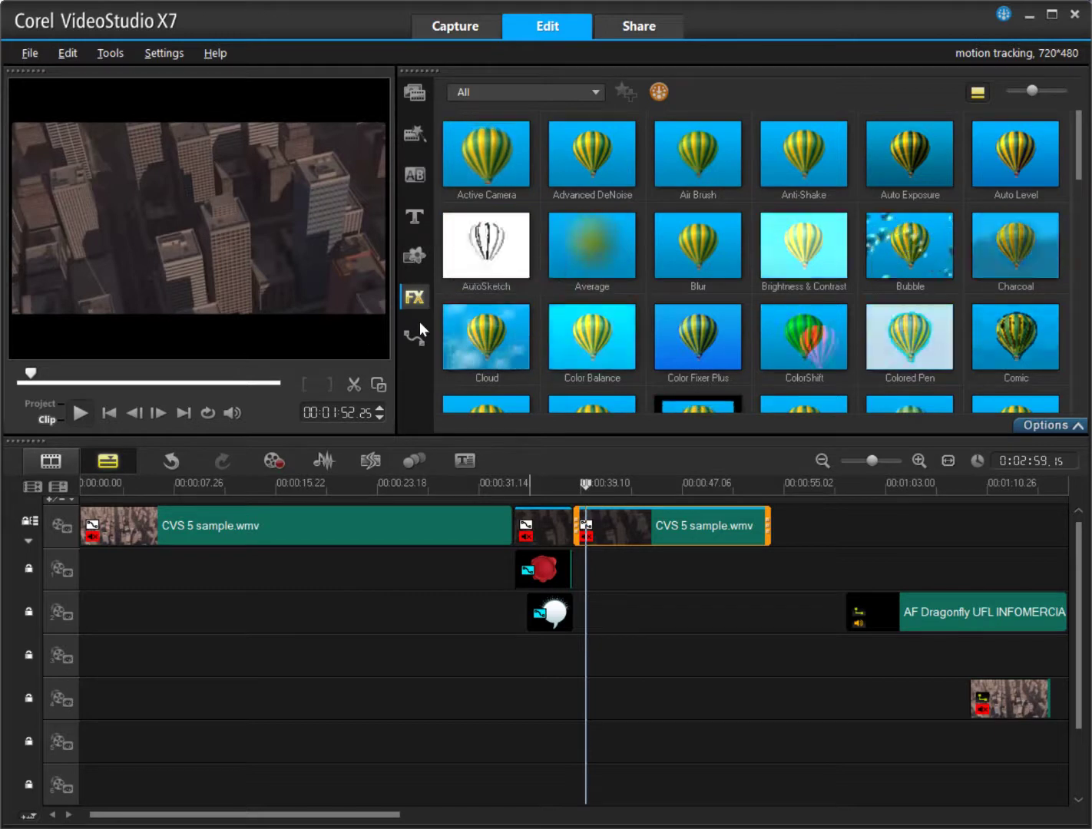
left_click(421, 457)
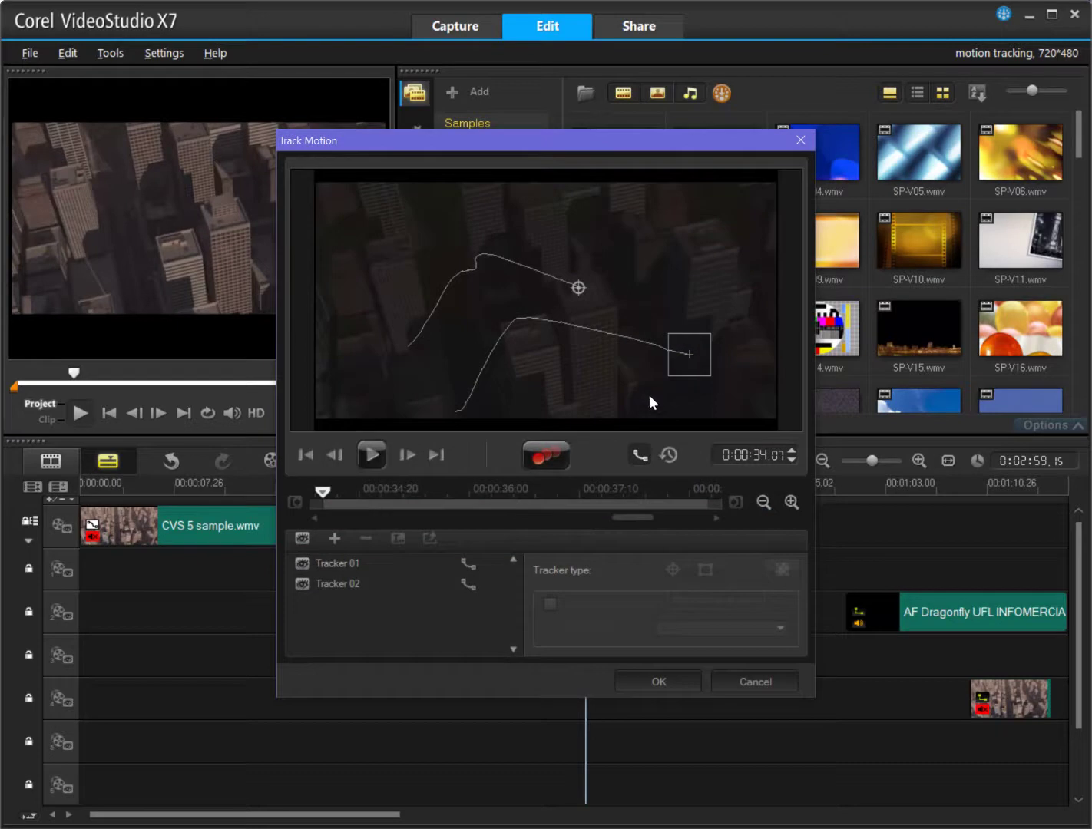
left_click(374, 455)
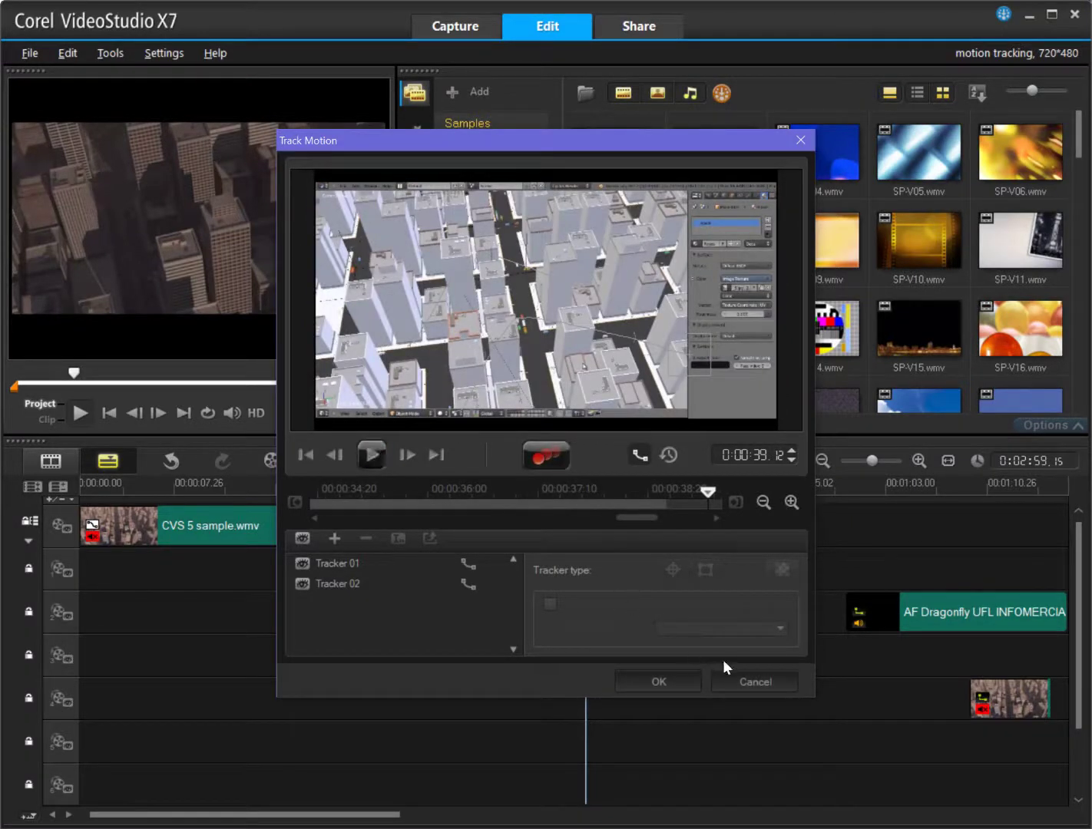
left_click(734, 677)
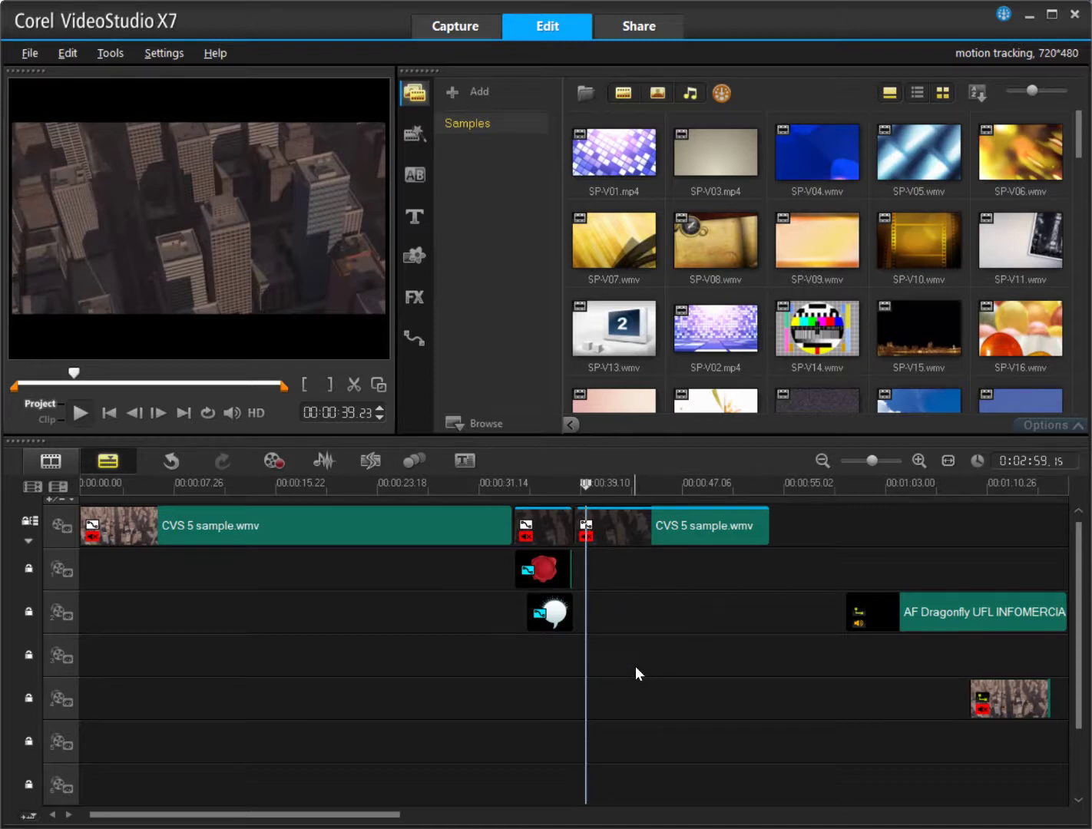
Step: Add a title reading "TEXT" at the start of the stretched segment and move it down over the buildings
left_click(415, 218)
double_click(186, 216)
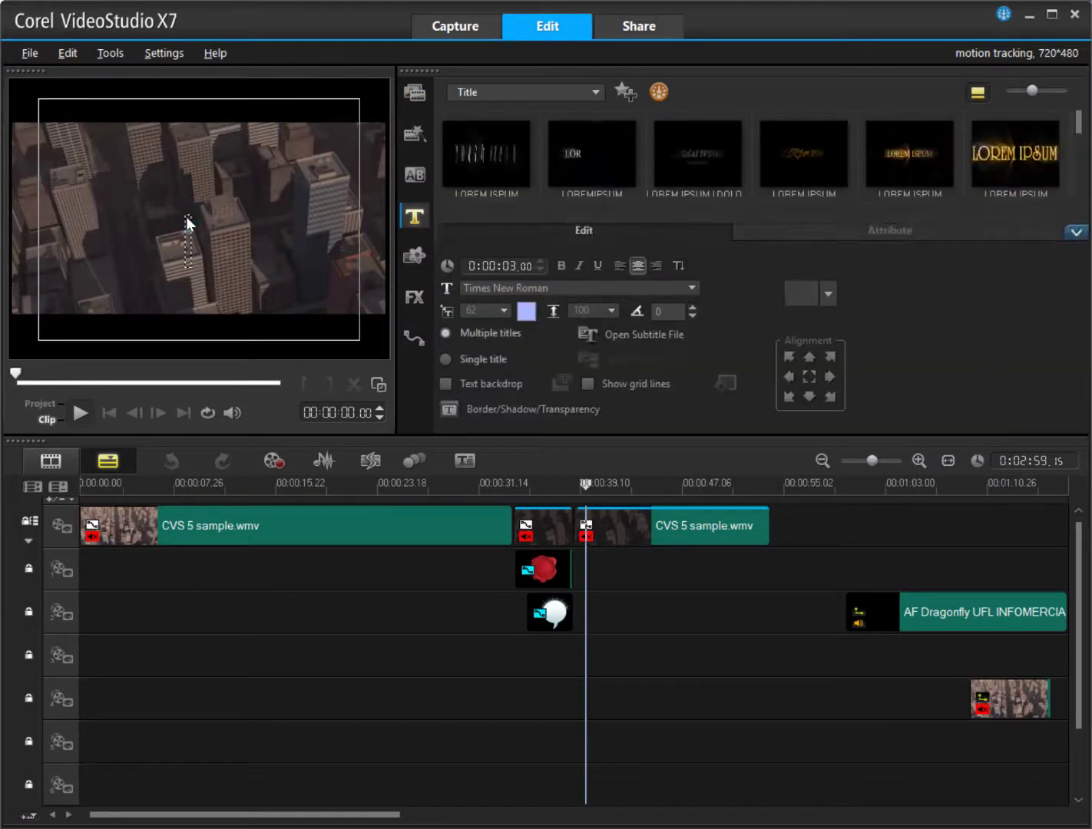
type("TEXT")
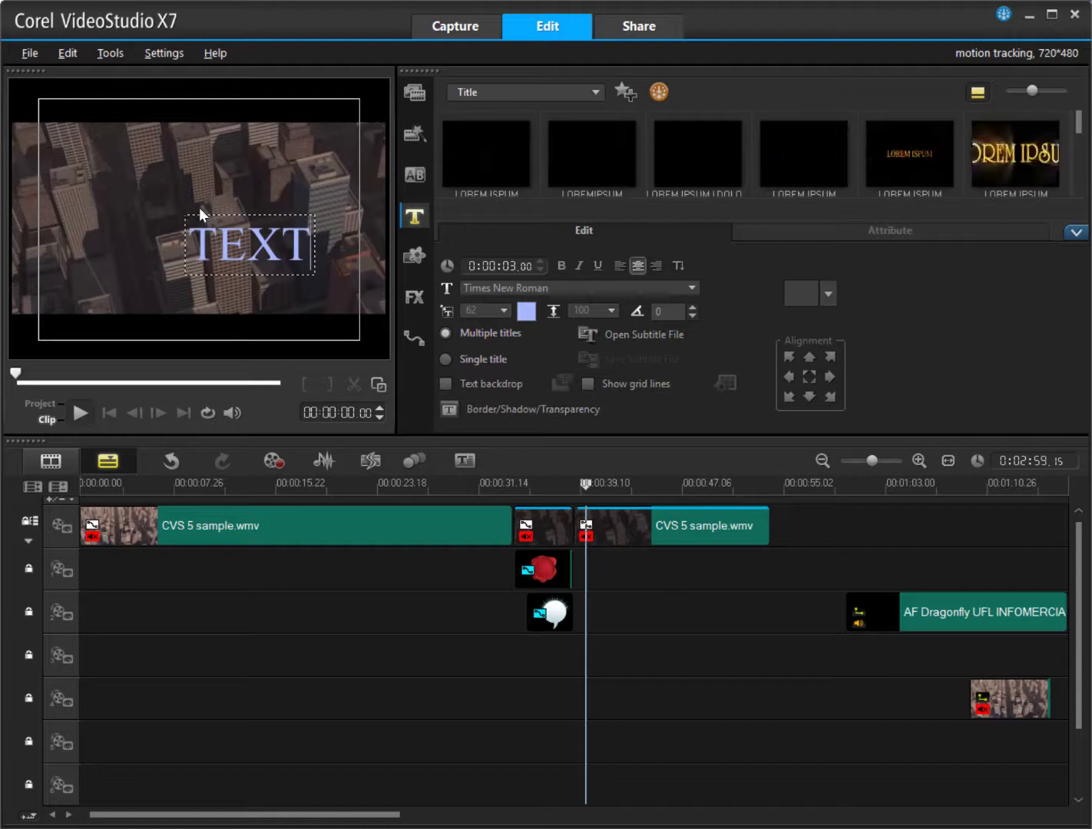
left_click(205, 196)
left_click_drag(223, 222, 178, 270)
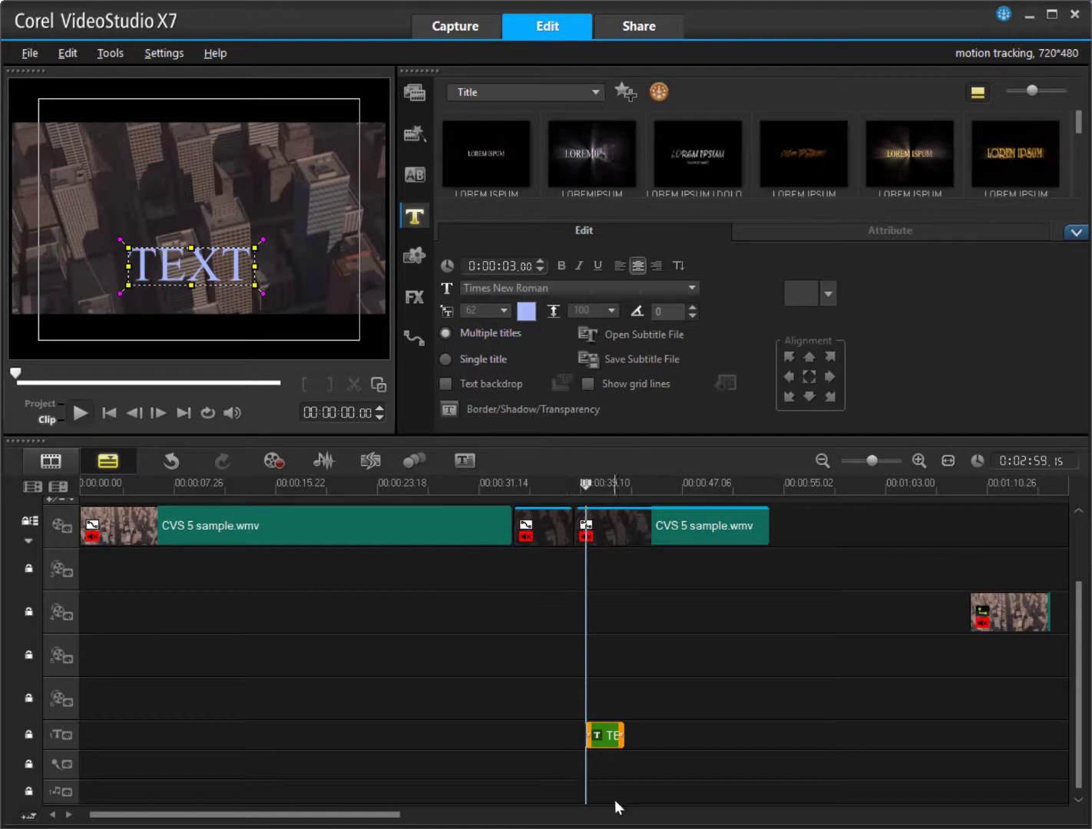
Step: Examine the Match Motion settings and Tracker 01 path for the TEXT title without applying them
right_click(600, 734)
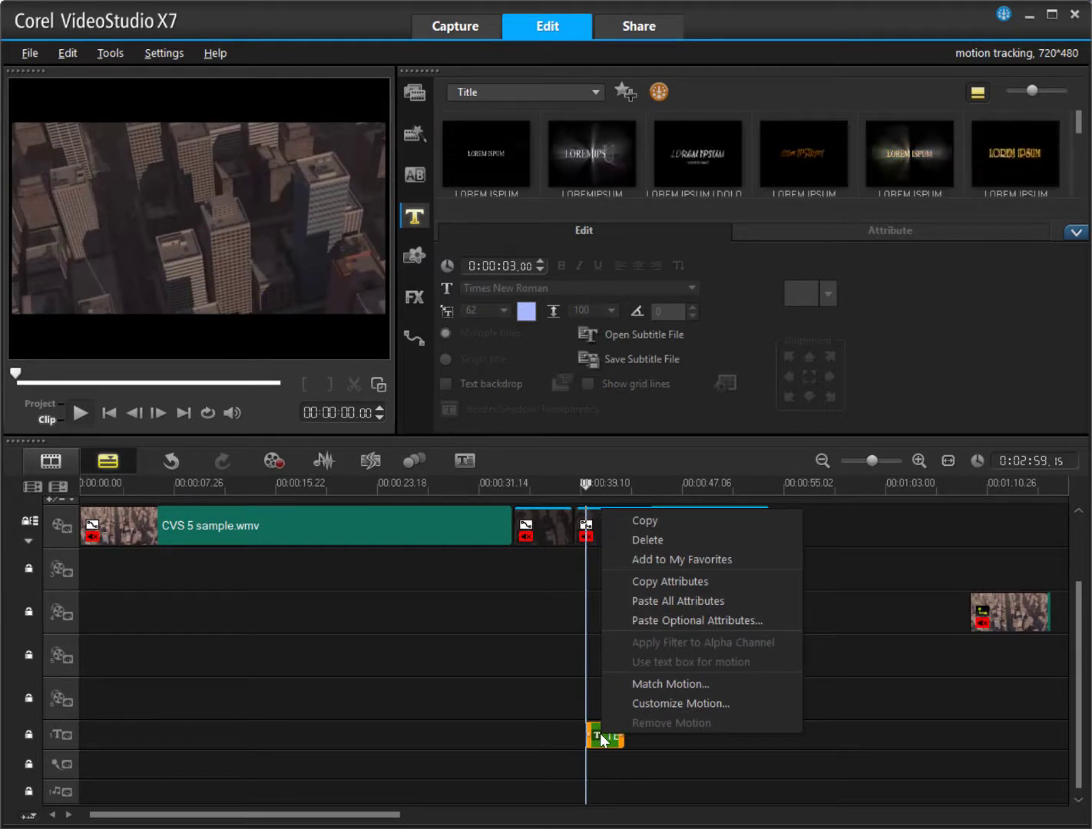
left_click(646, 683)
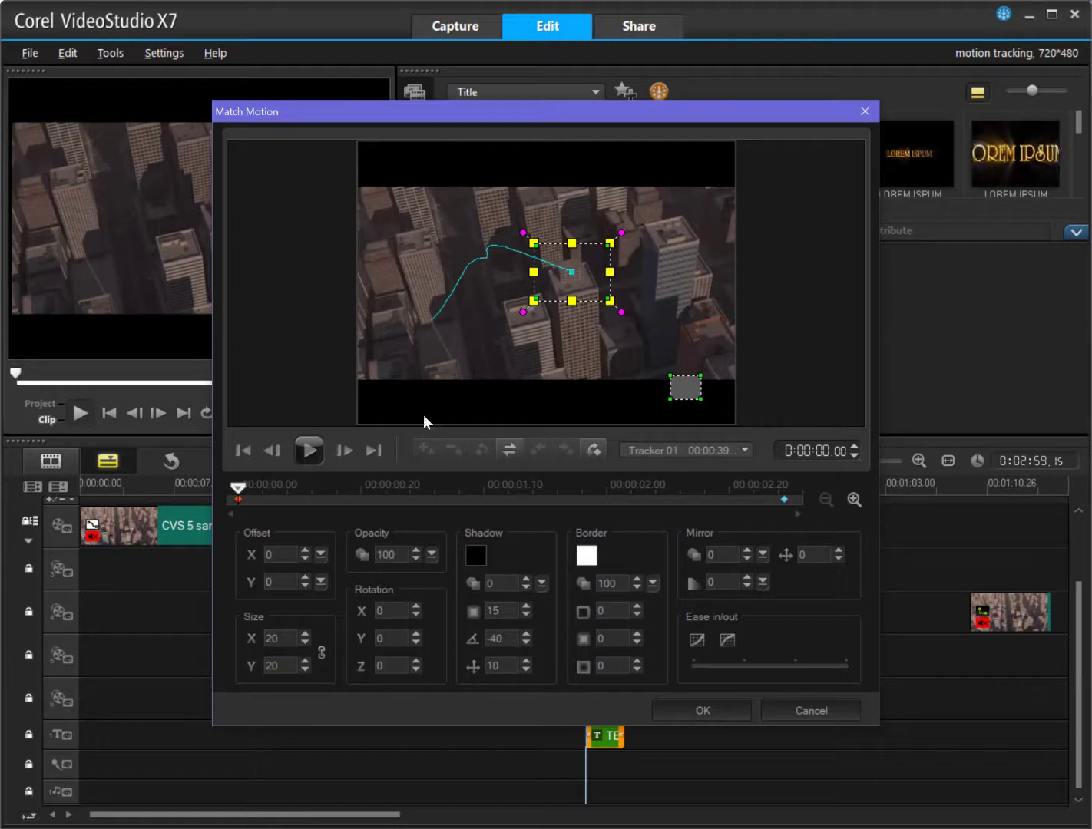
mouse_move(238, 492)
left_mouse_down()
mouse_move(584, 513)
mouse_move(757, 495)
mouse_move(242, 484)
left_mouse_up()
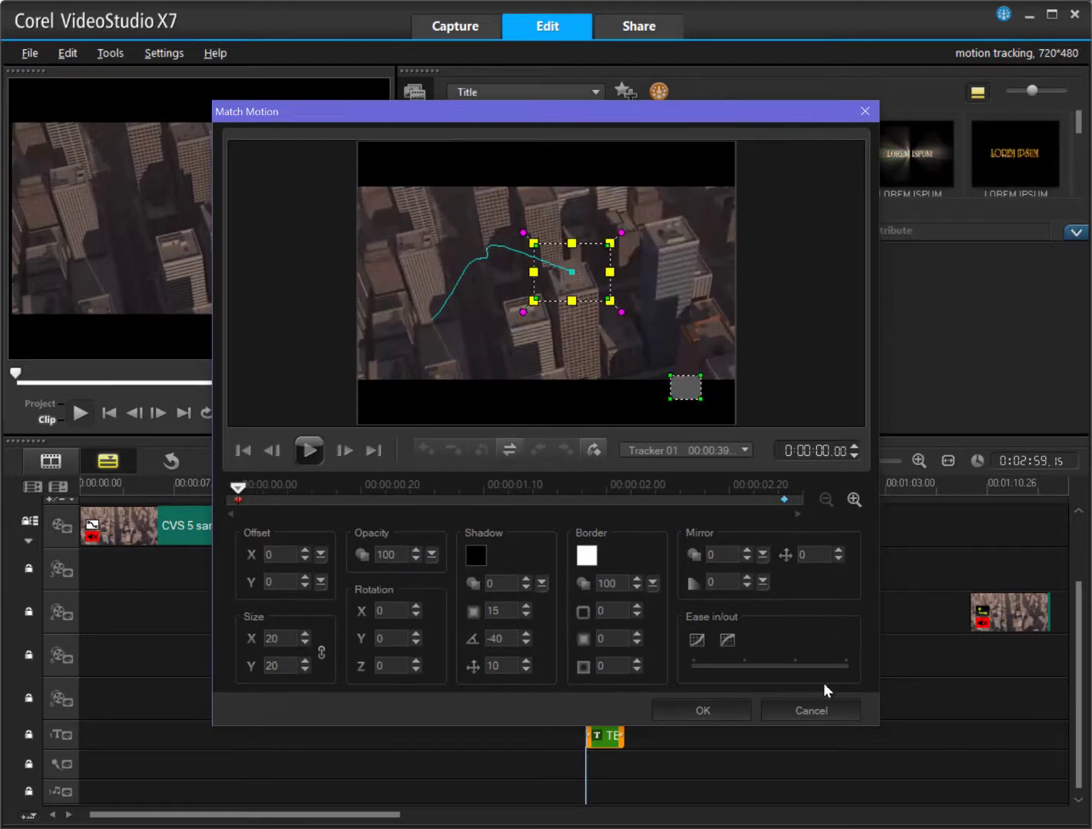
left_click(816, 710)
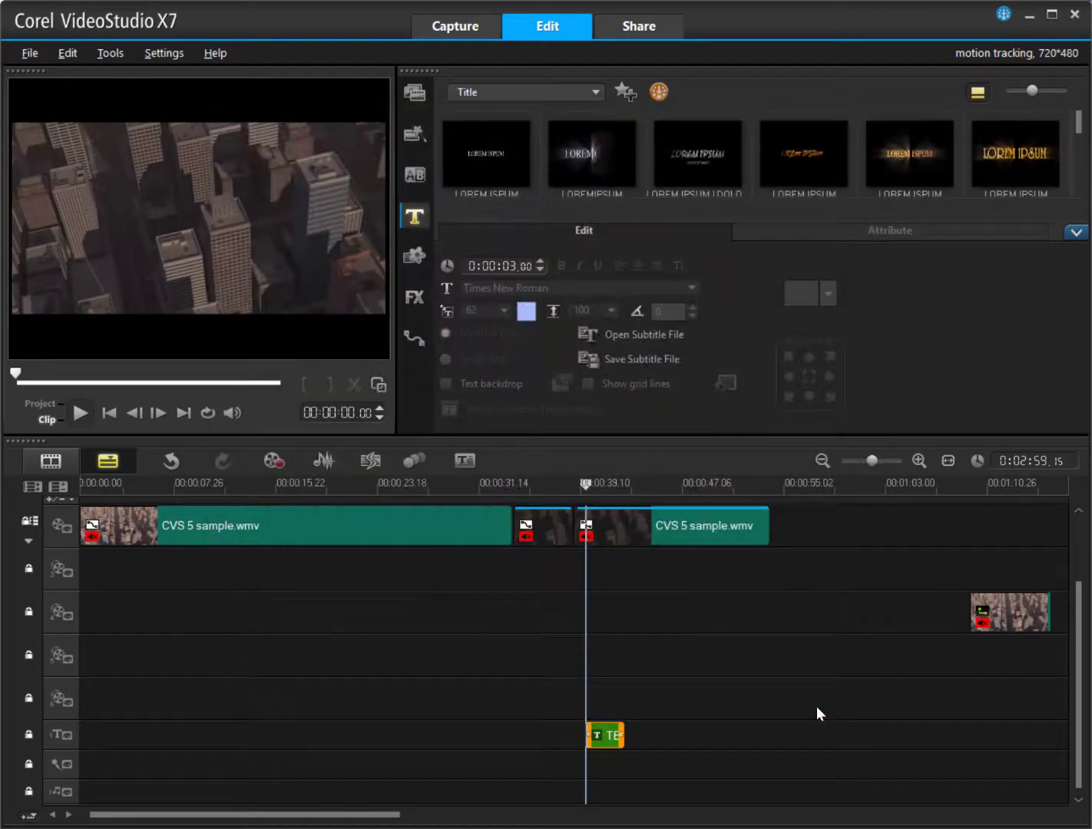
Step: Open the stretched city segment in Track Motion and add a third point tracker, moving it over the buildings
left_click(680, 533)
right_click(680, 534)
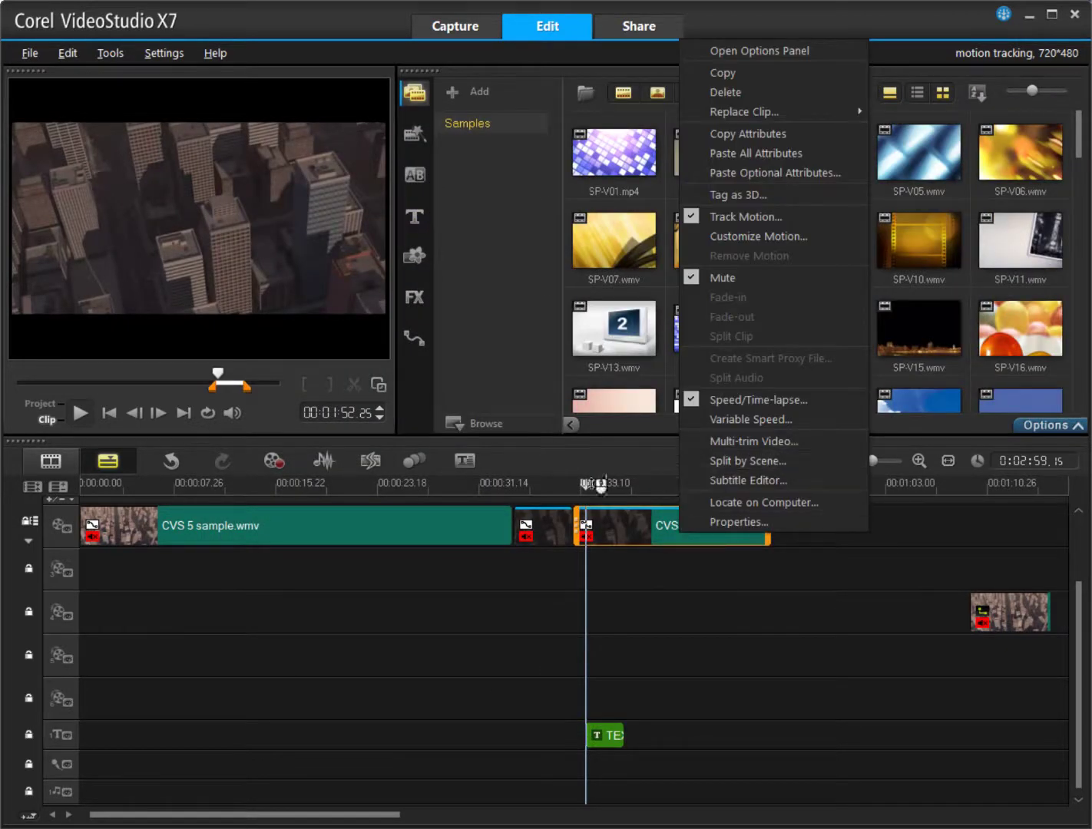
left_click(410, 462)
left_click(410, 463)
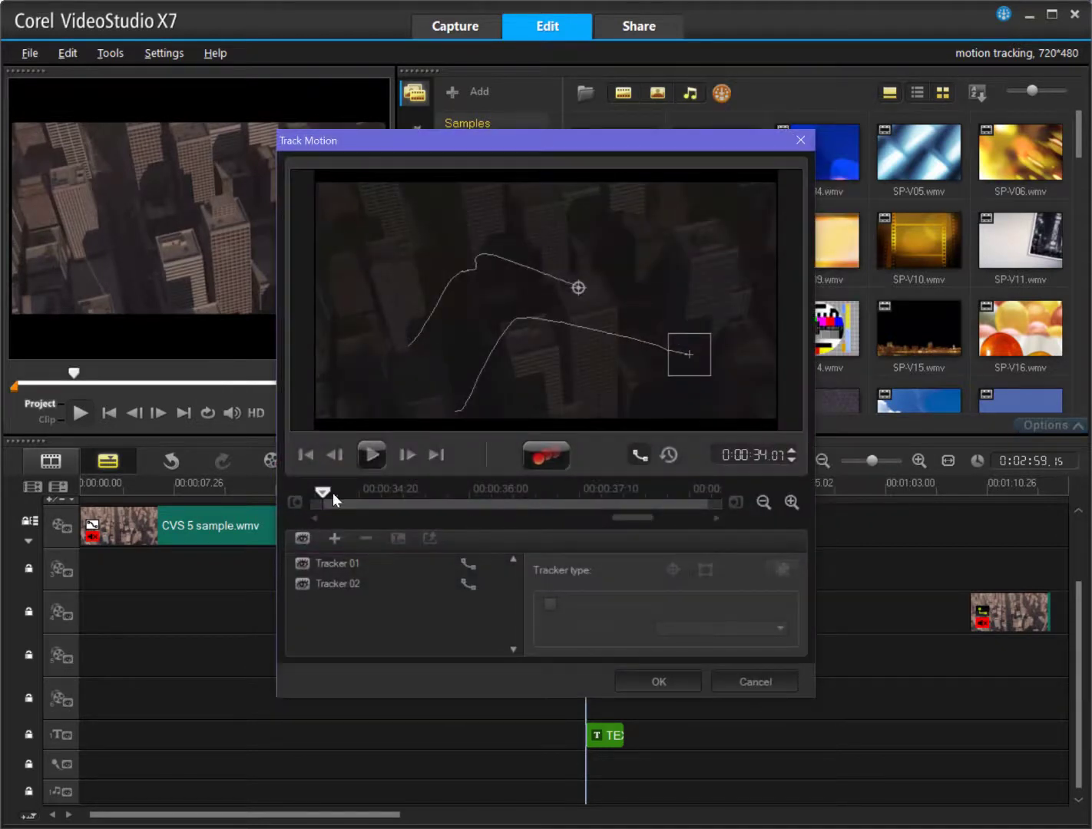
left_click(333, 538)
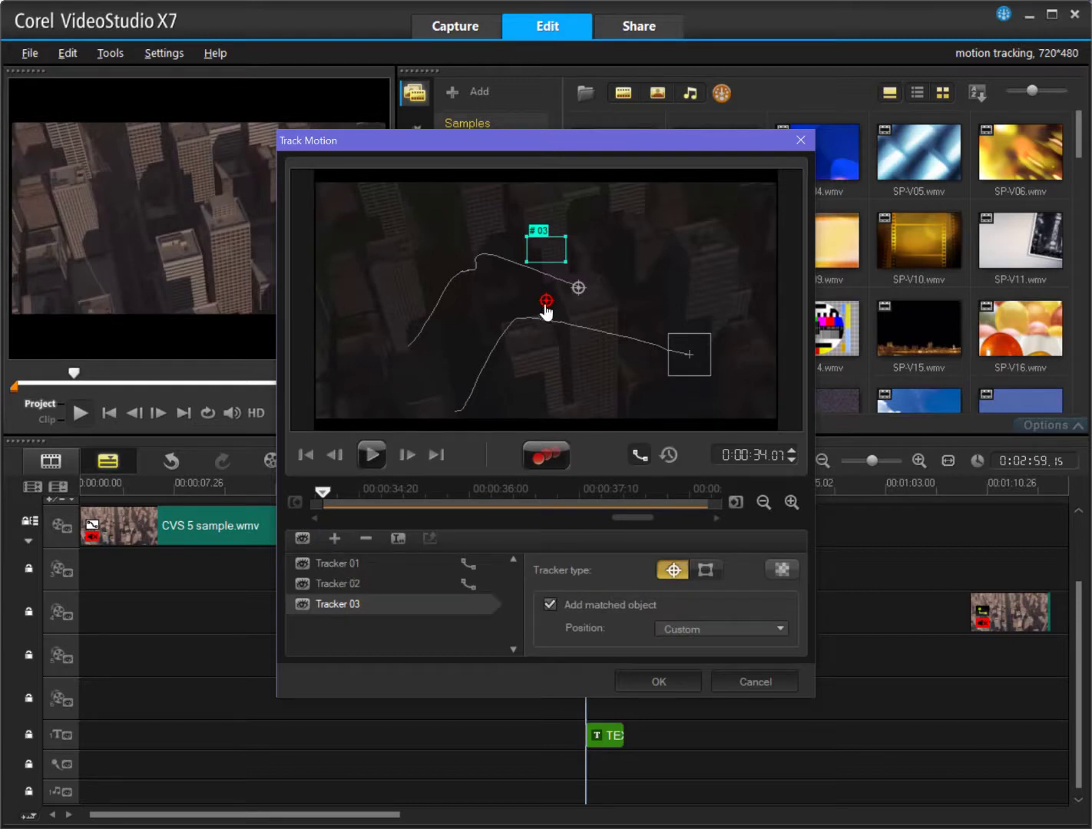
left_click_drag(546, 307, 477, 319)
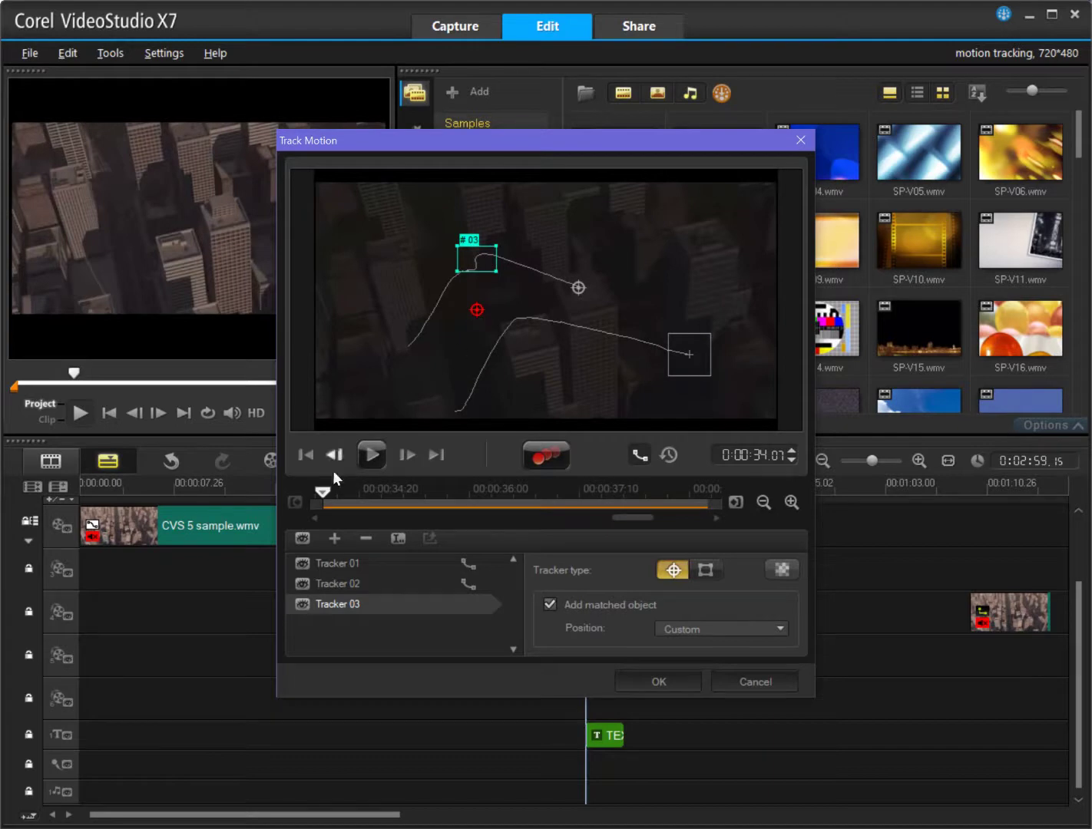
Step: Place Tracker 03 on the roof of the tall building at 0:00:34.10, track its motion, and apply the tracking with a matched object
left_click_drag(323, 496, 331, 498)
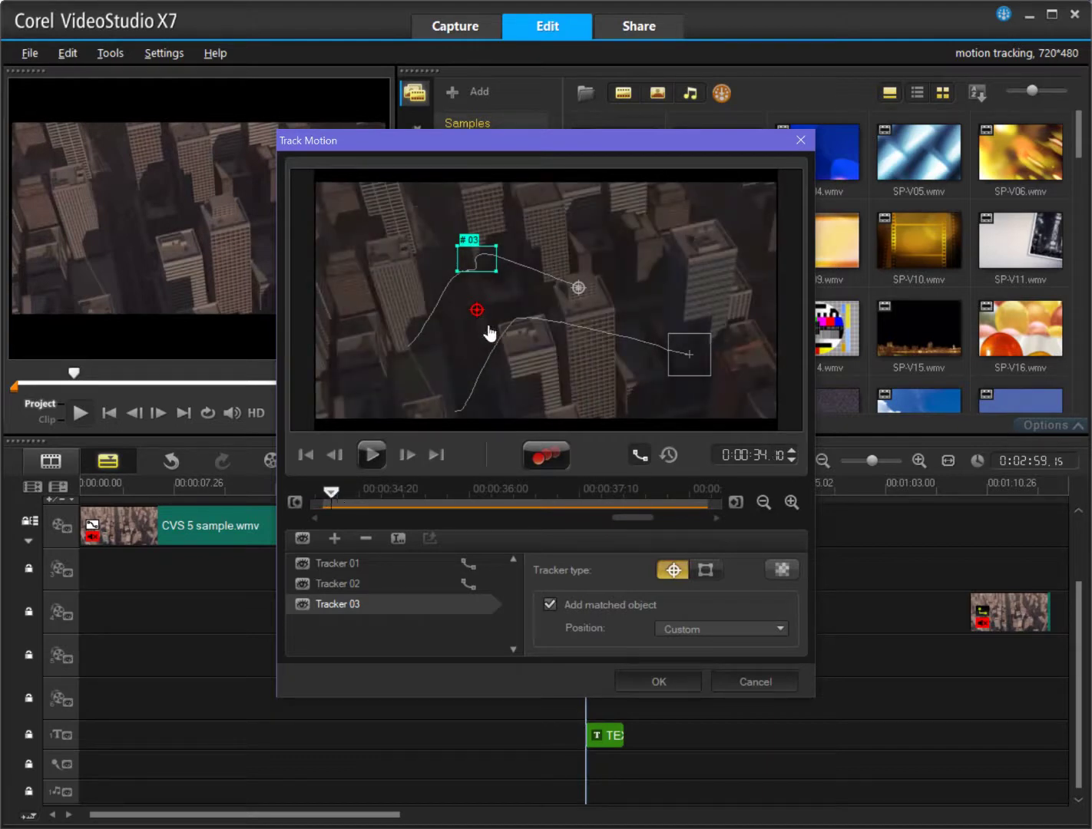
mouse_move(345, 503)
left_mouse_down()
mouse_move(546, 509)
mouse_move(329, 497)
mouse_move(349, 497)
left_mouse_up()
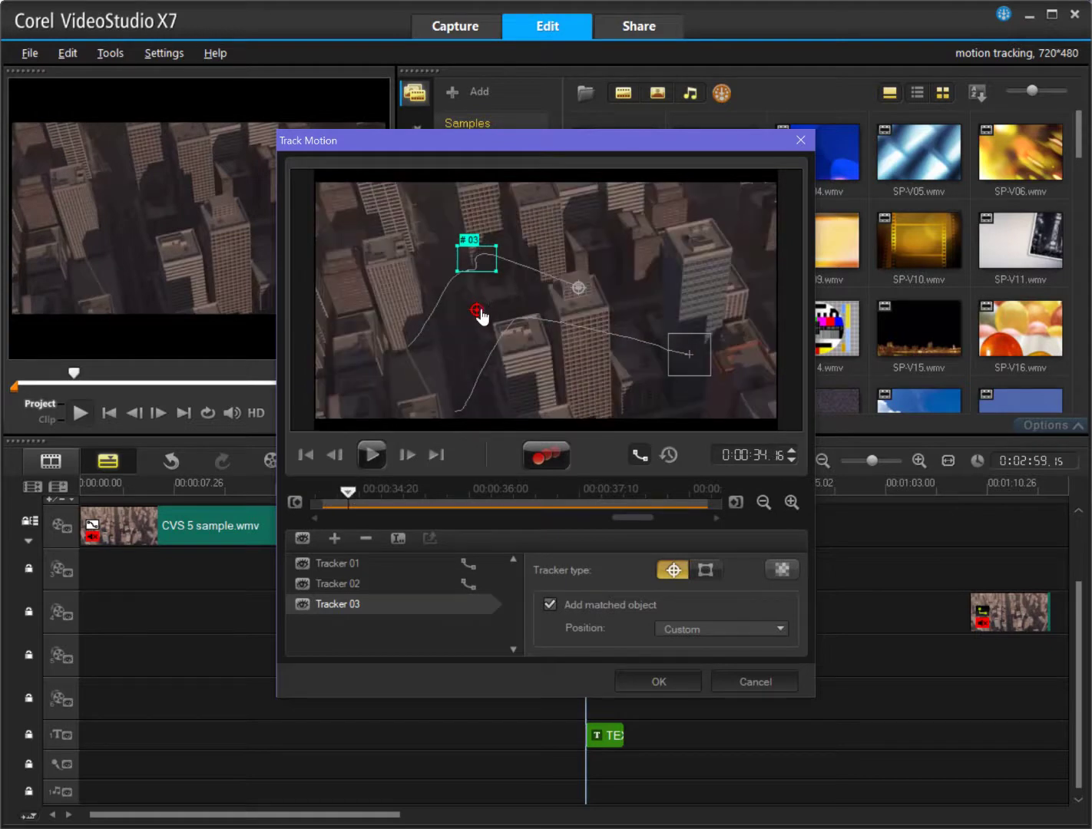
left_click(520, 306)
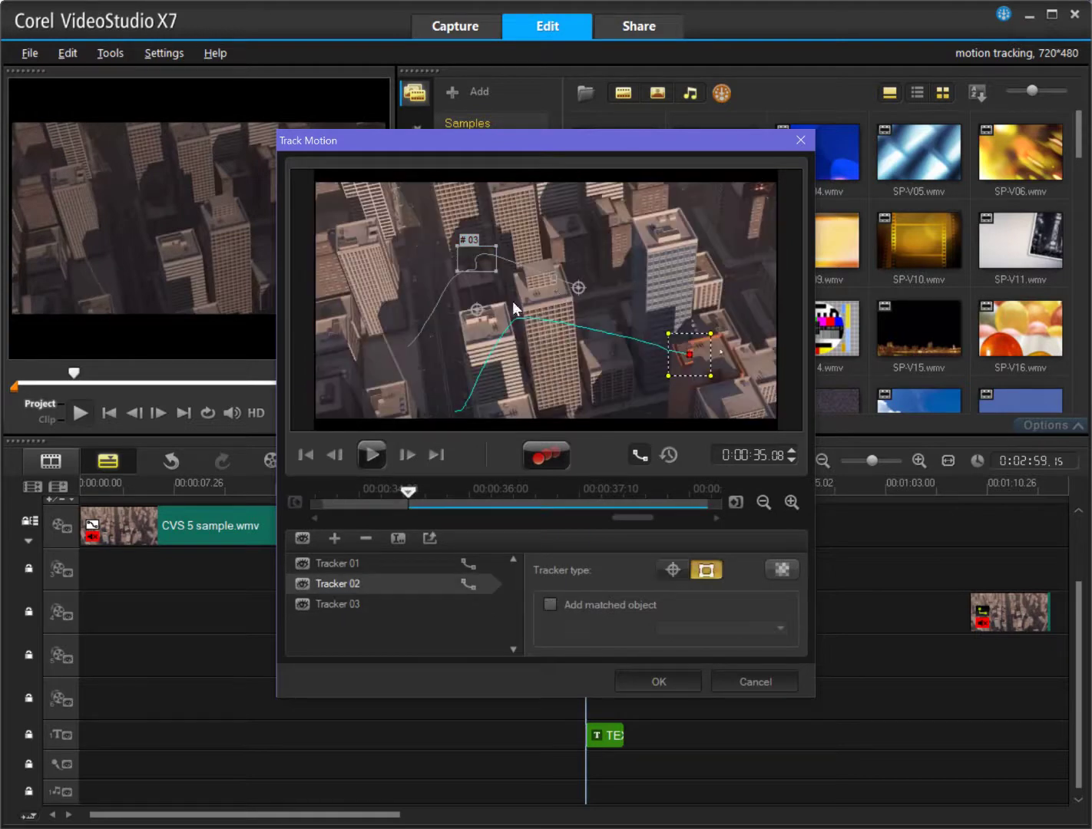
left_click(476, 309)
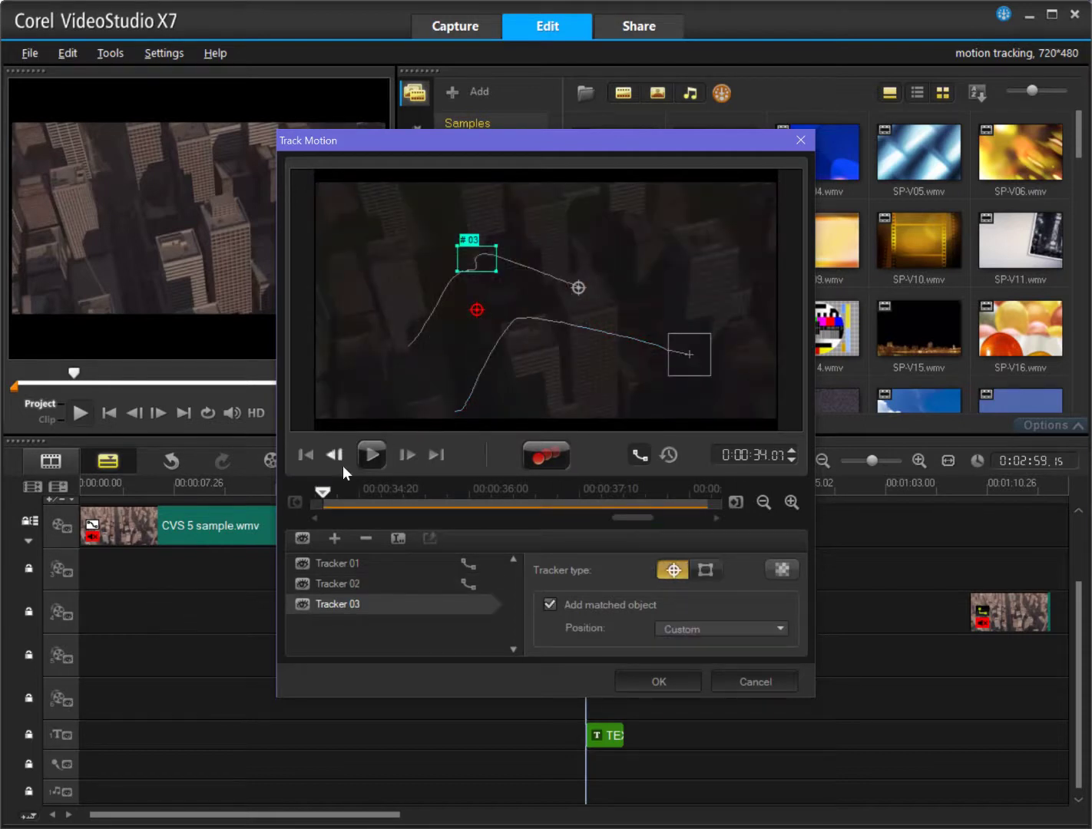
left_click_drag(329, 488, 332, 495)
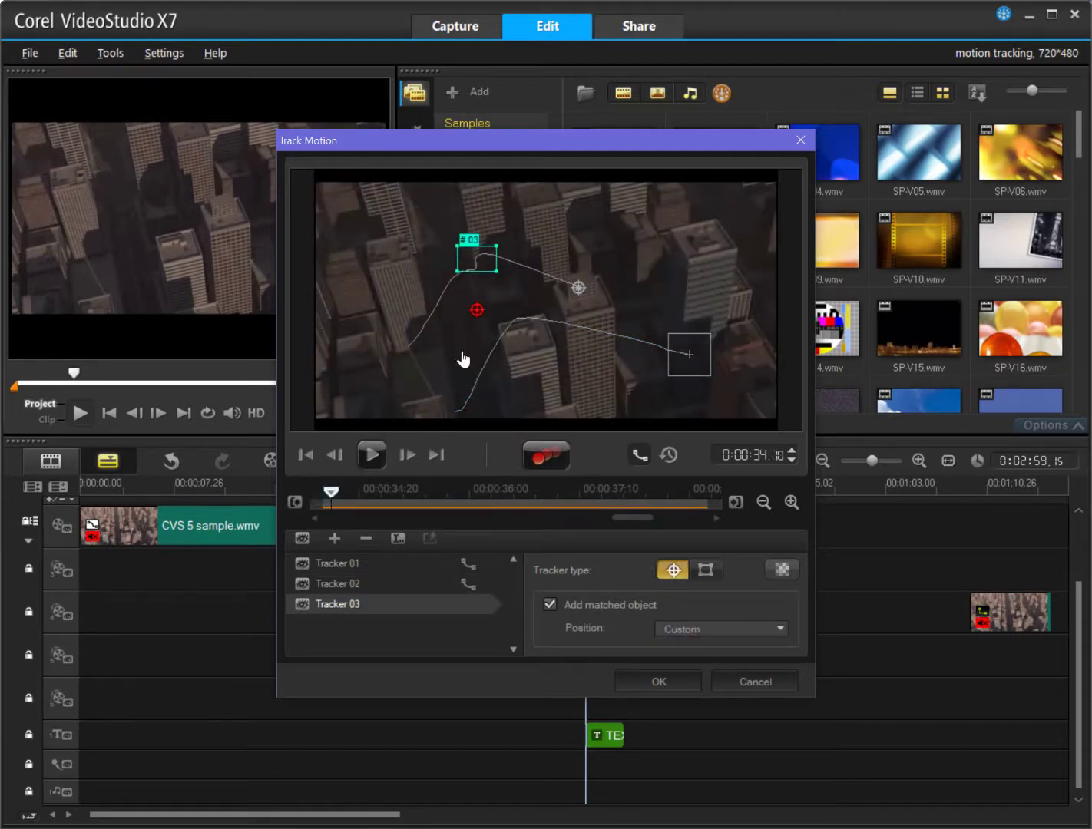
mouse_move(476, 315)
left_mouse_down()
mouse_move(625, 270)
mouse_move(717, 258)
mouse_move(704, 247)
left_mouse_up()
left_click(536, 465)
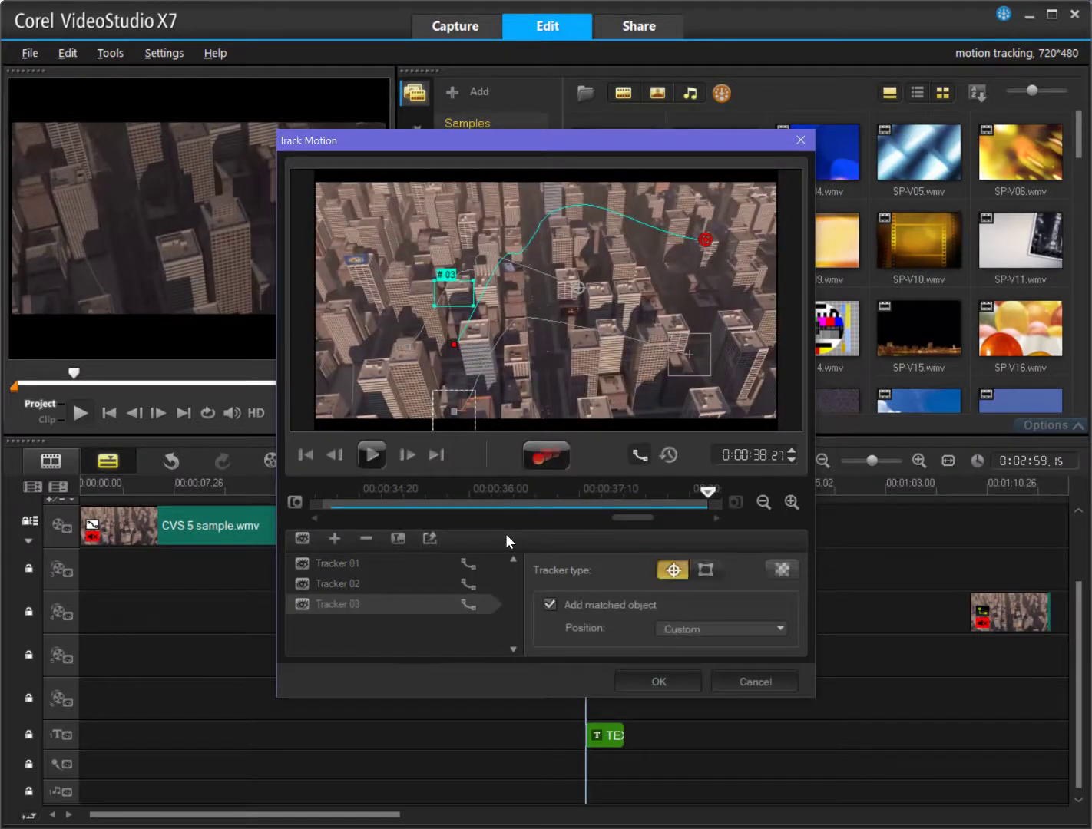
left_click(654, 680)
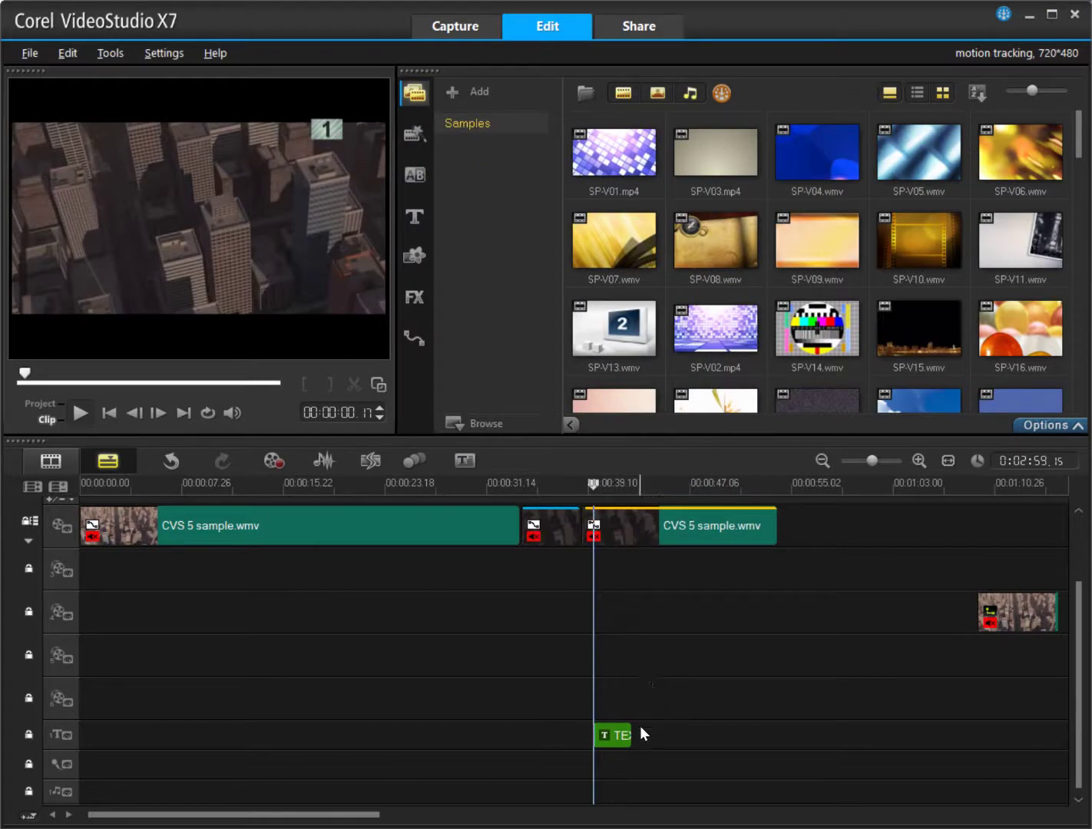
Step: Turn off the TEXT title's Drop animation and lengthen the title to span the whole stretched city segment
double_click(621, 734)
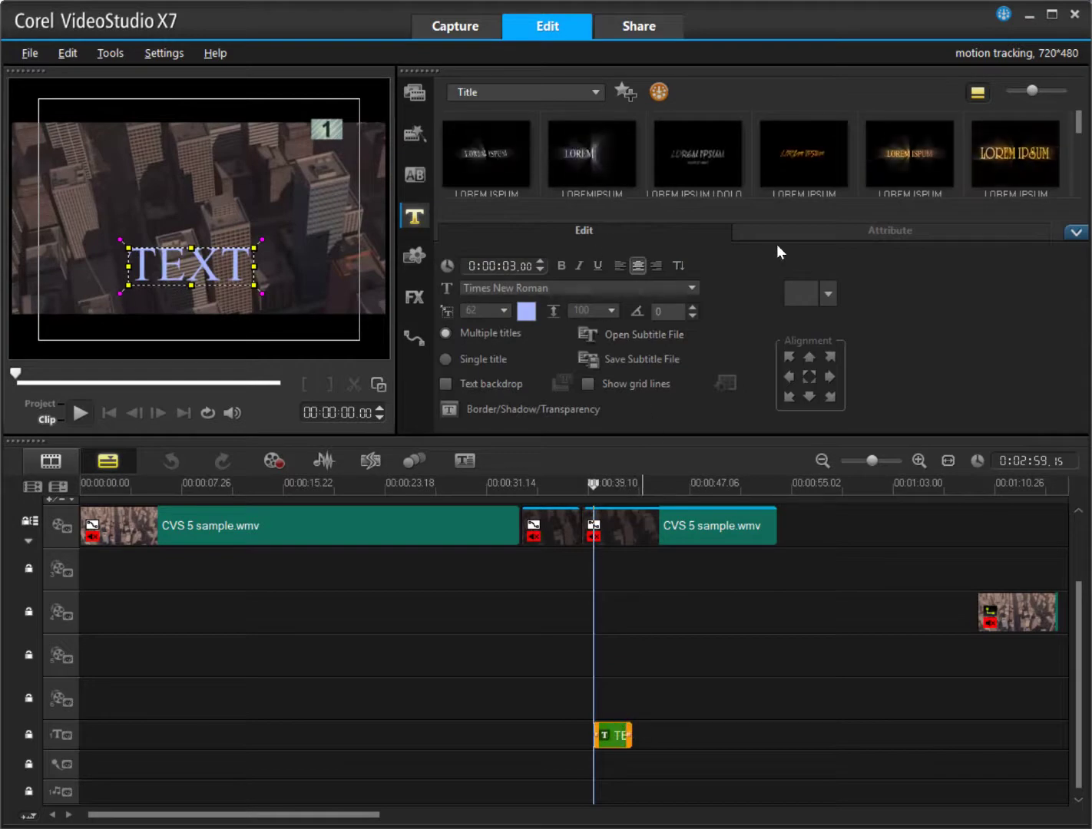
left_click(778, 237)
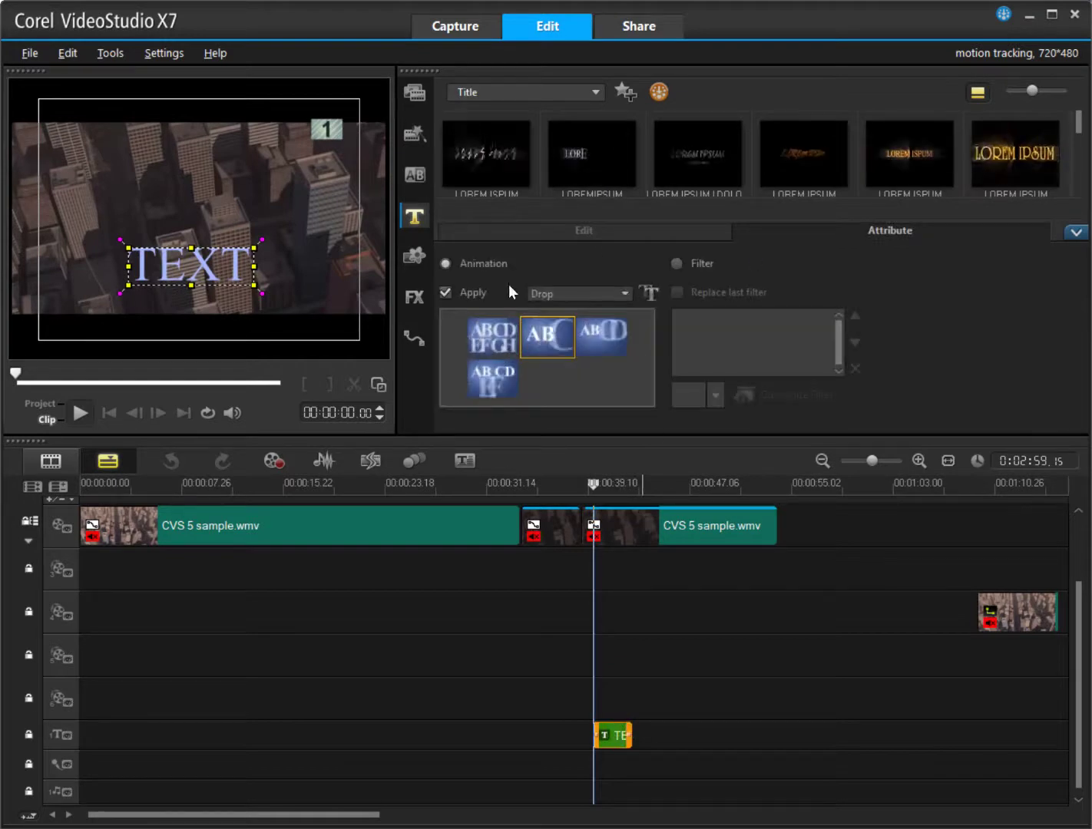
left_click(488, 287)
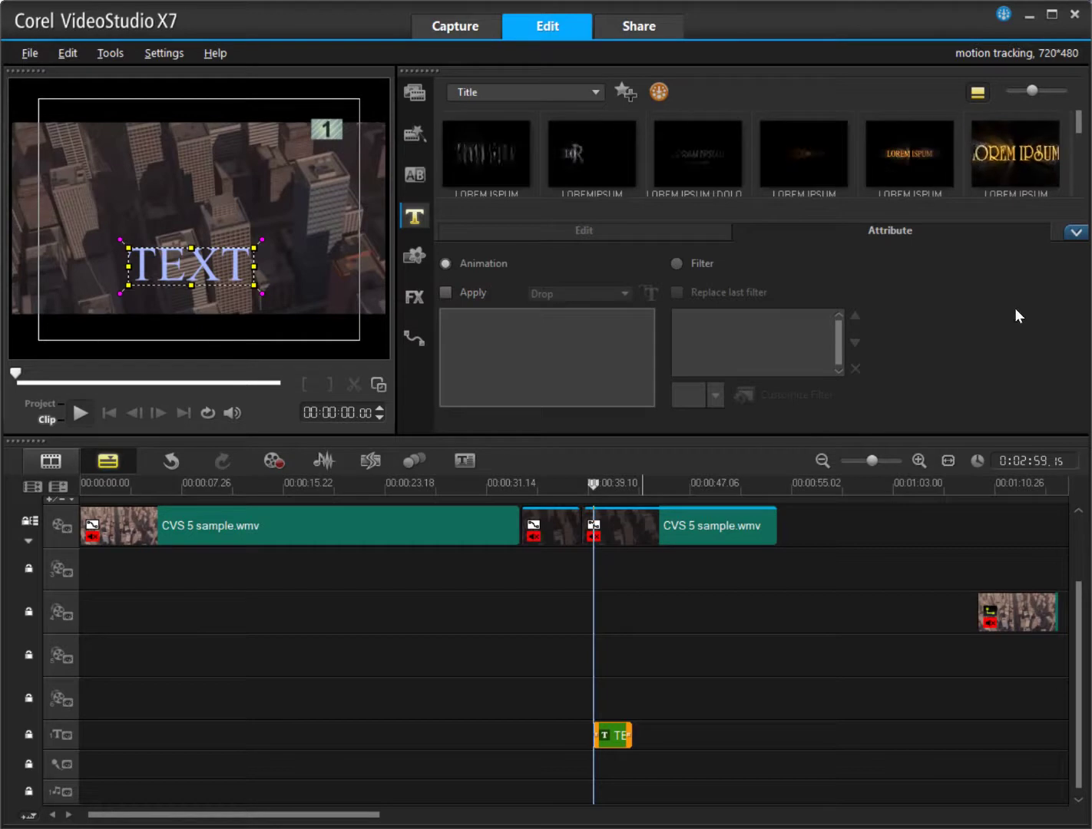
left_click(1076, 233)
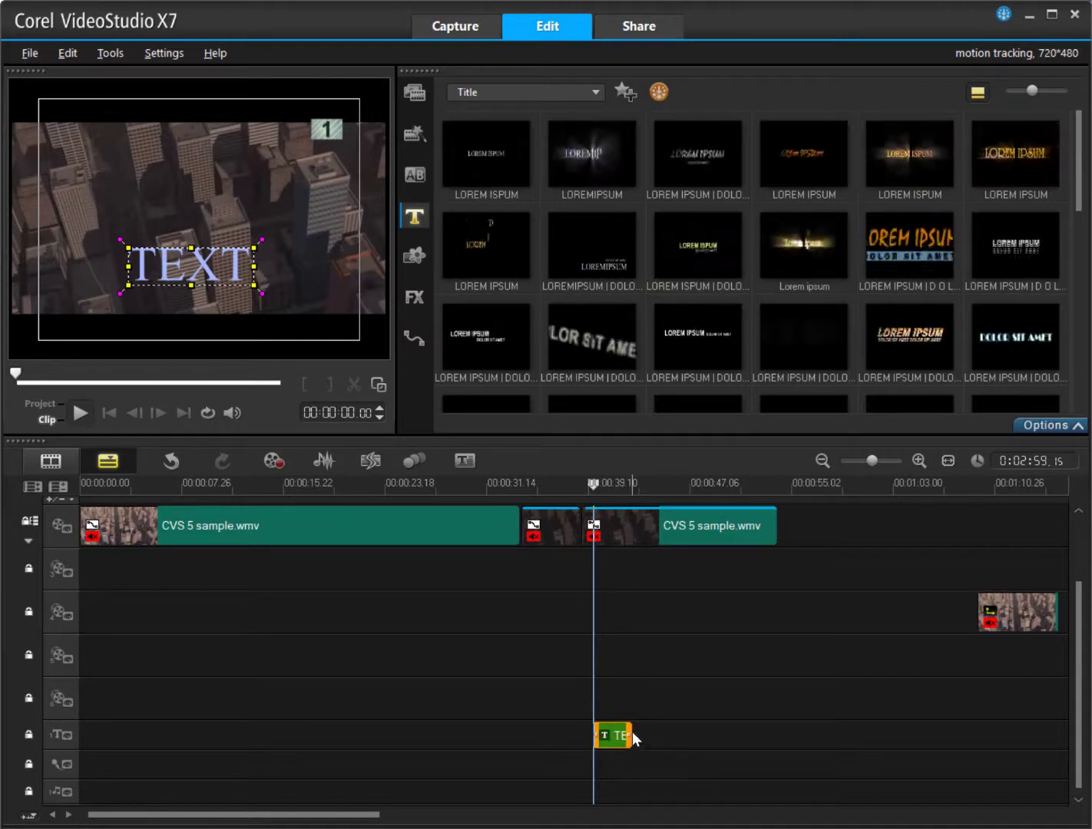
left_click_drag(628, 731, 777, 736)
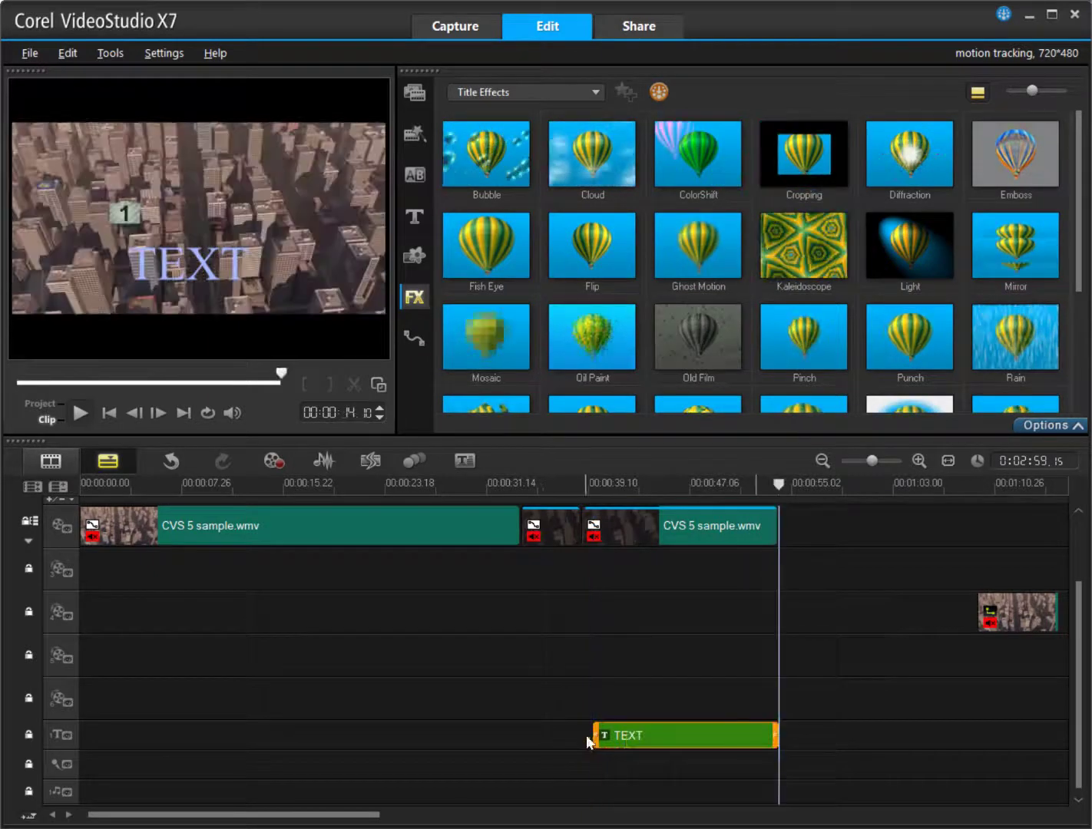
left_click_drag(594, 733, 586, 730)
Step: Match the TEXT title's motion to the Tracker 03 path, apply it, and scrub through the result
right_click(633, 736)
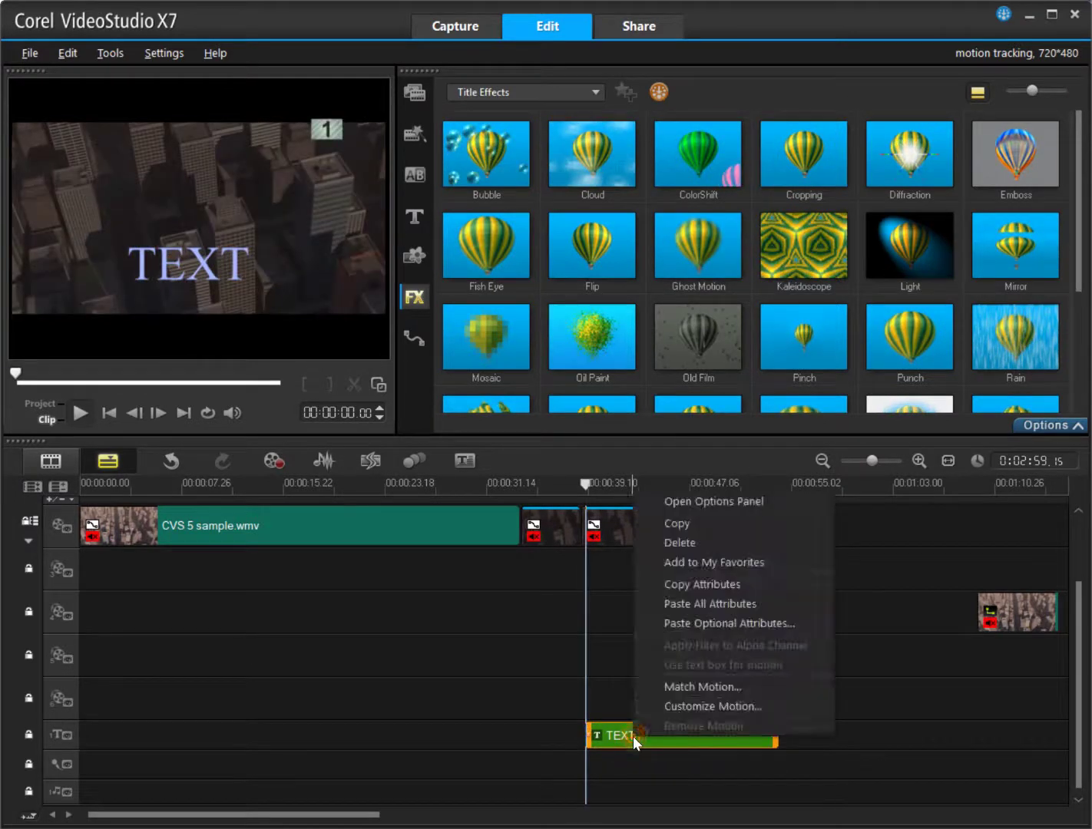
left_click(694, 687)
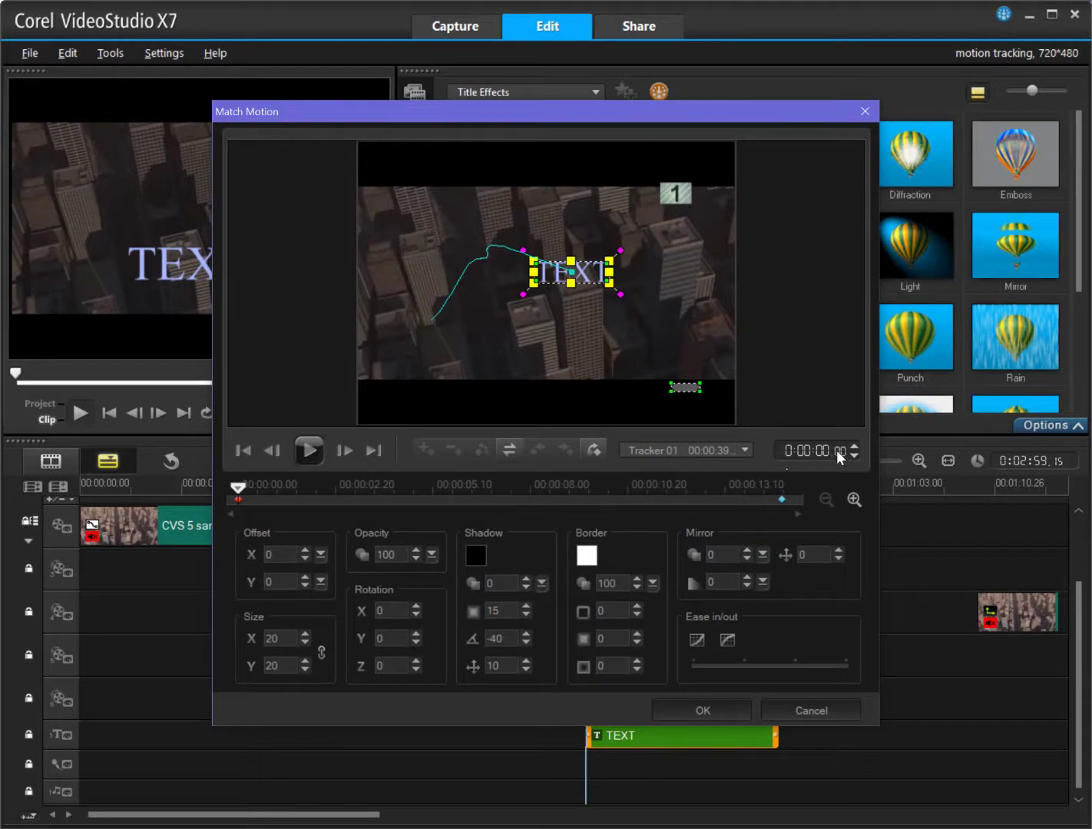
left_click(749, 454)
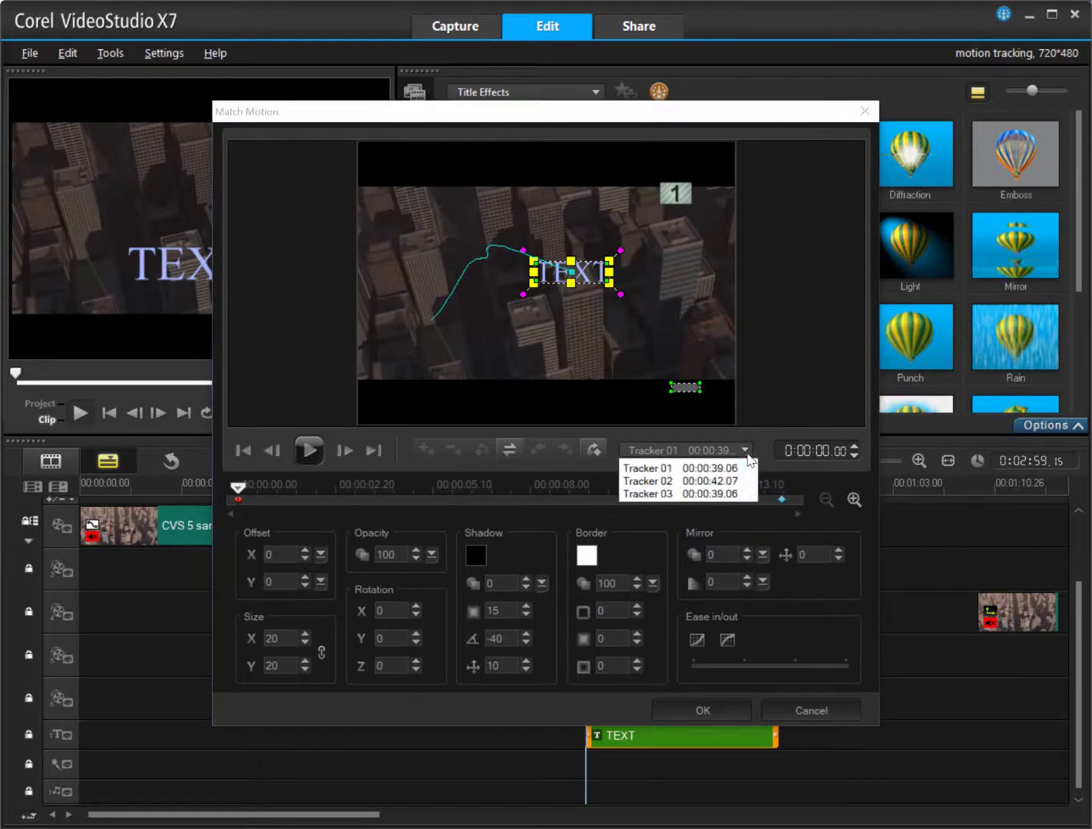
left_click(727, 498)
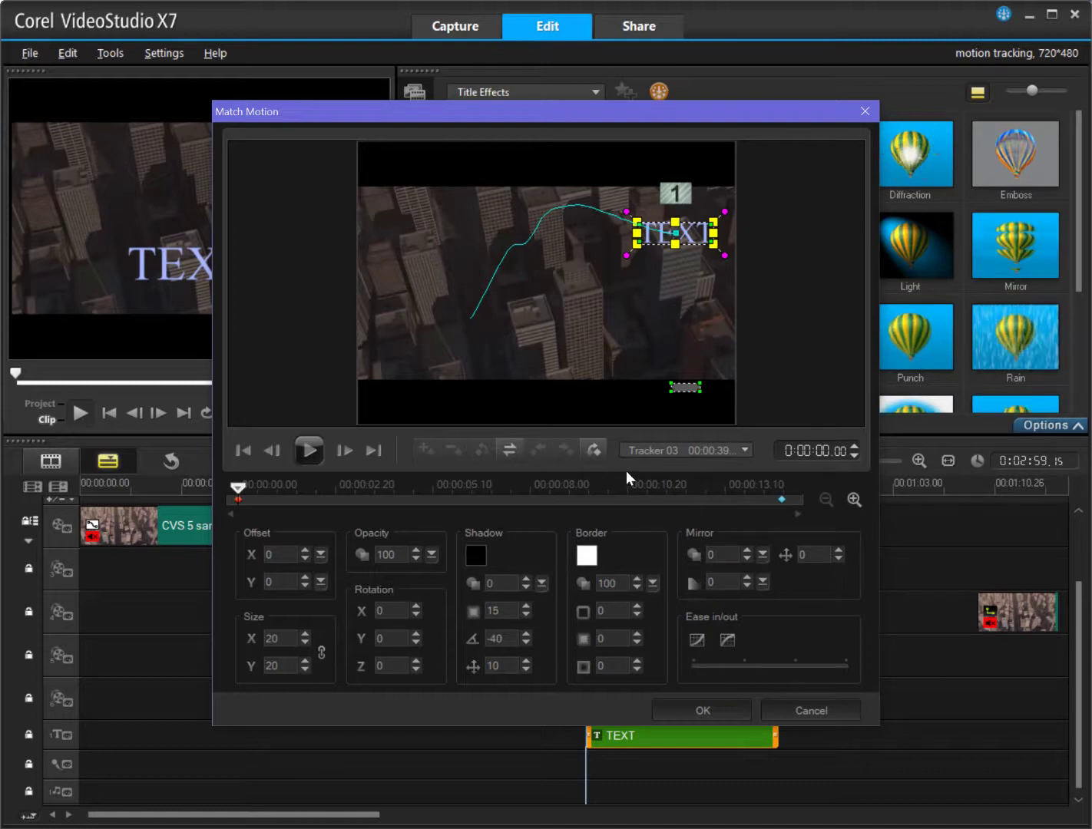
left_click_drag(241, 492, 764, 503)
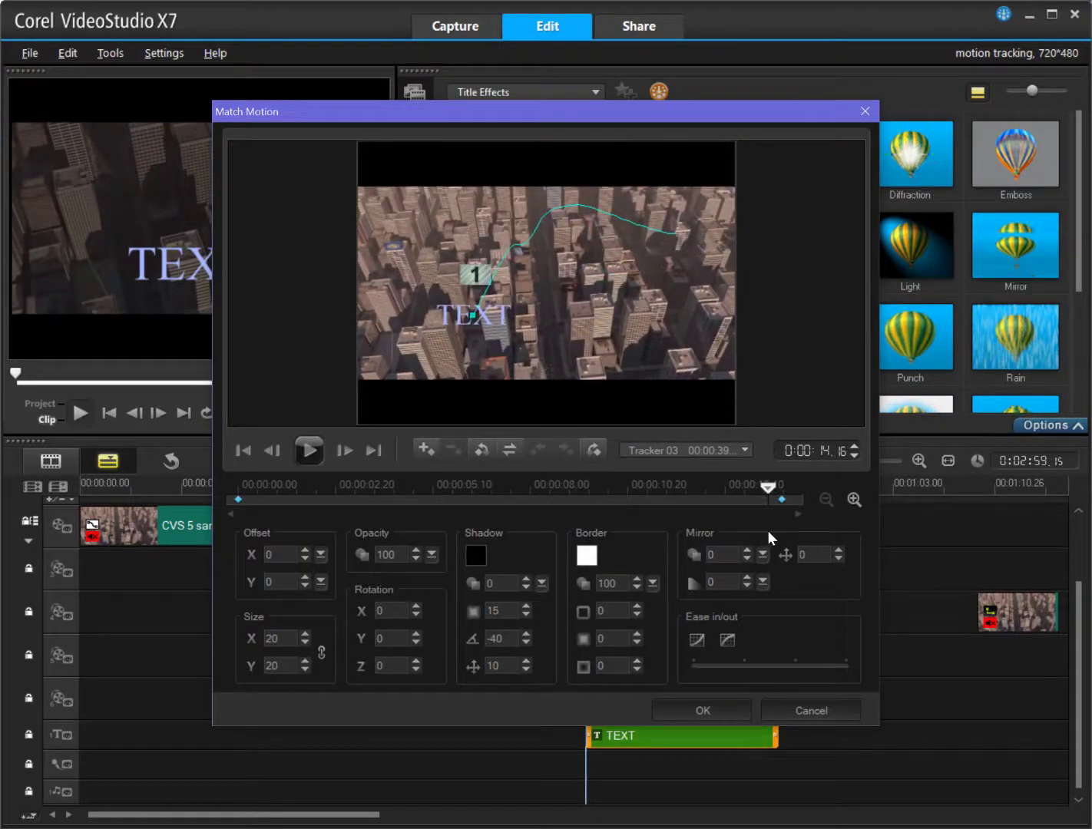
left_click(727, 712)
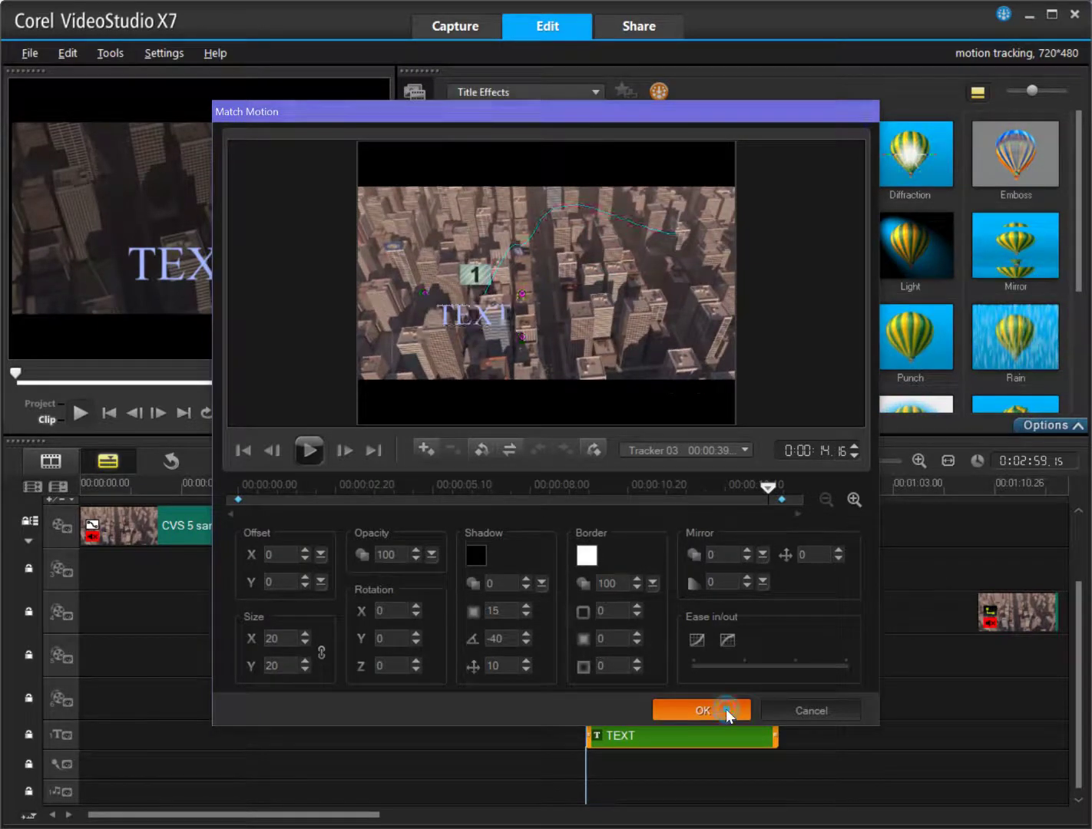
left_click_drag(576, 492, 648, 500)
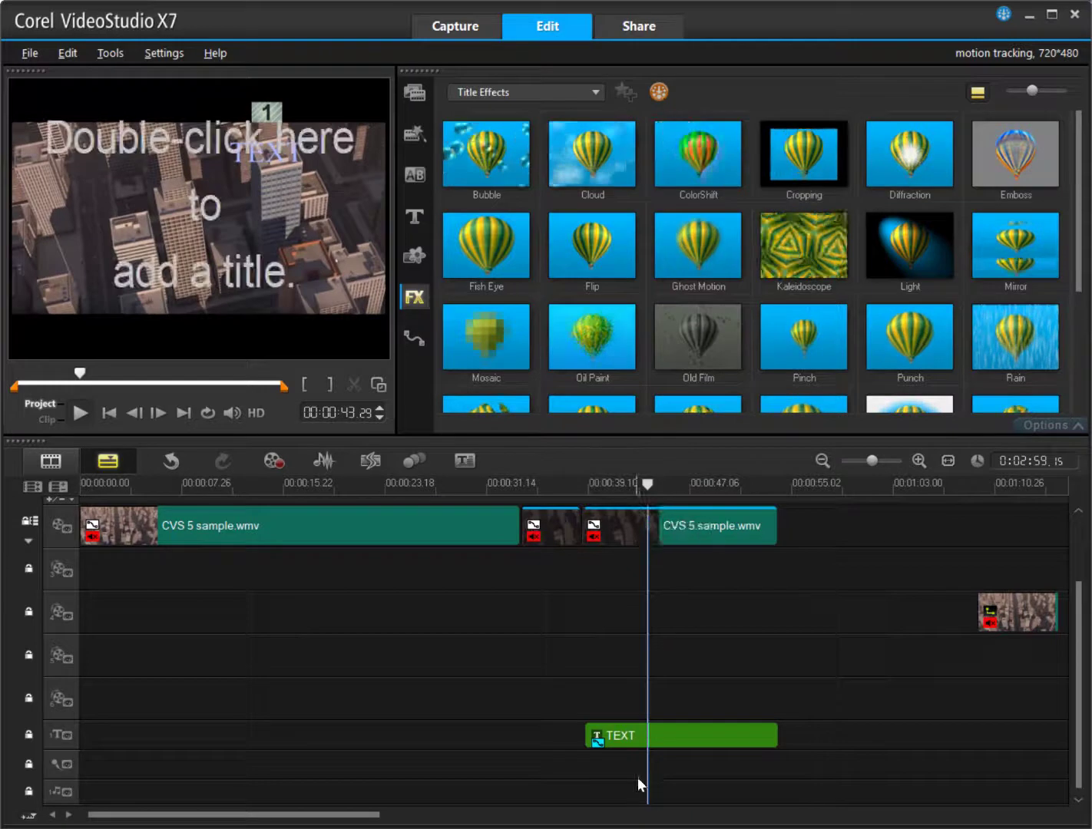
Step: Examine Tracker 03 in the segment's Track Motion settings and the title's Match Motion settings, scrubbing the timeline and cancelling without changes
right_click(671, 530)
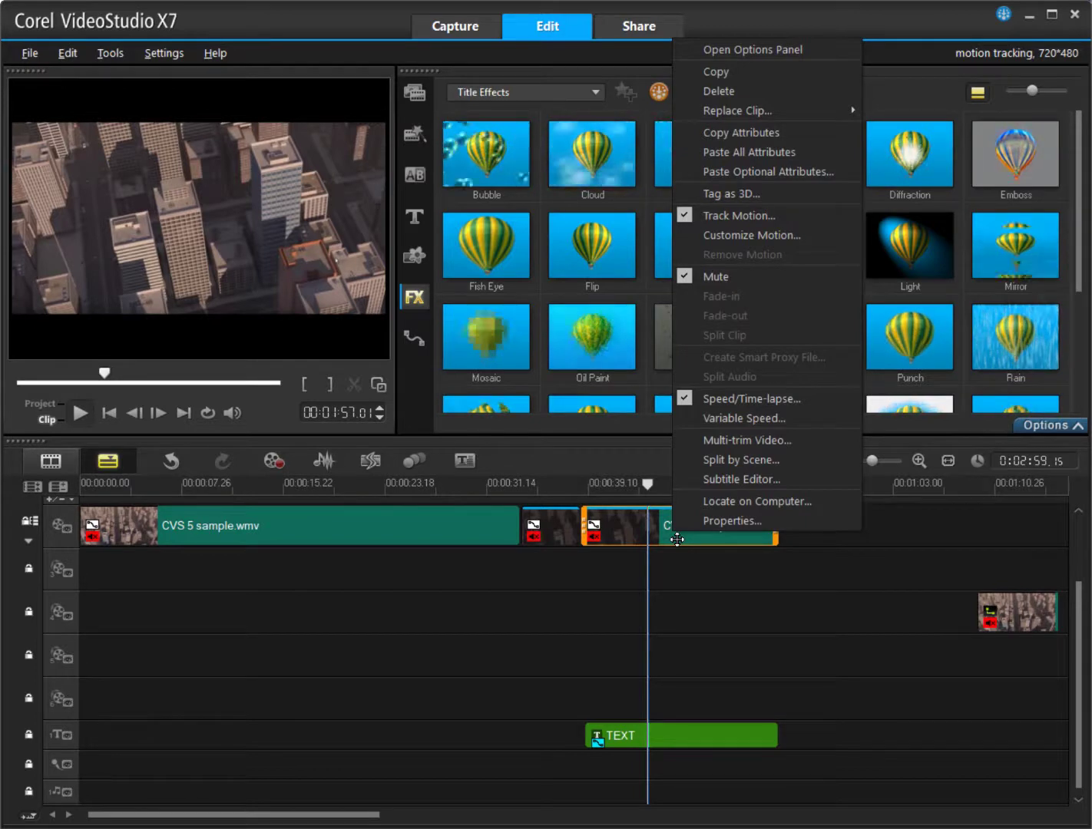
left_click(411, 459)
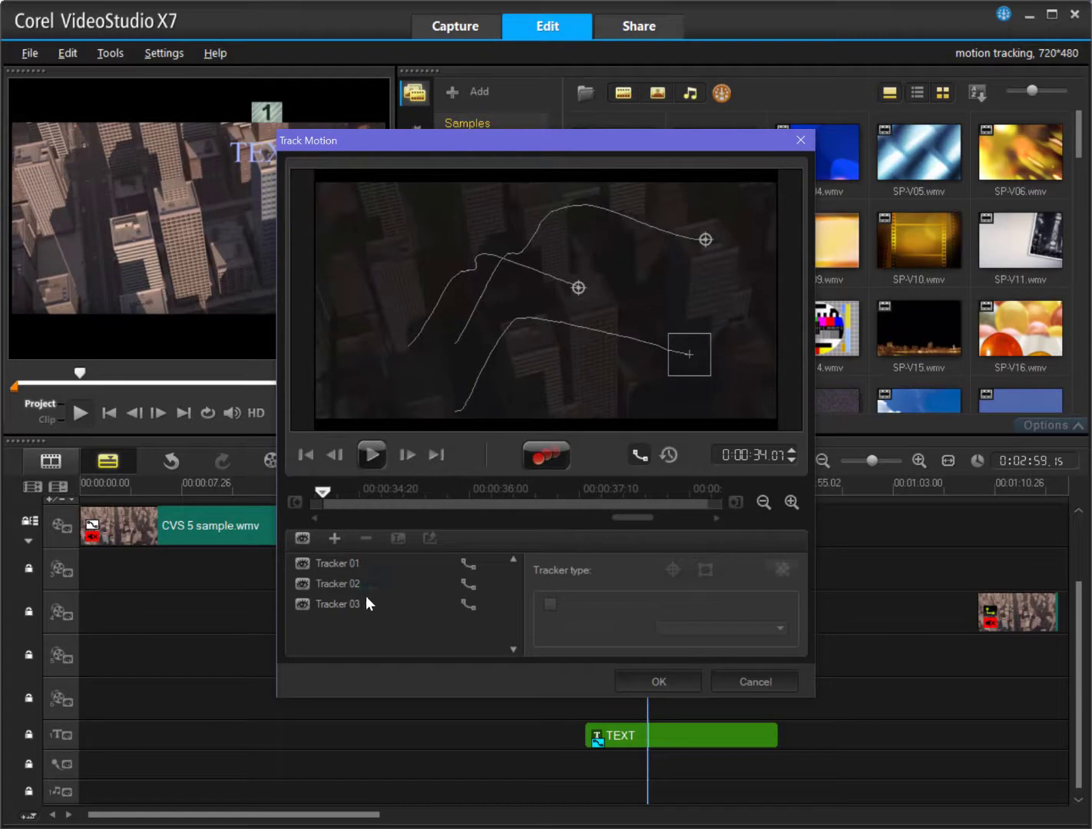
left_click(361, 604)
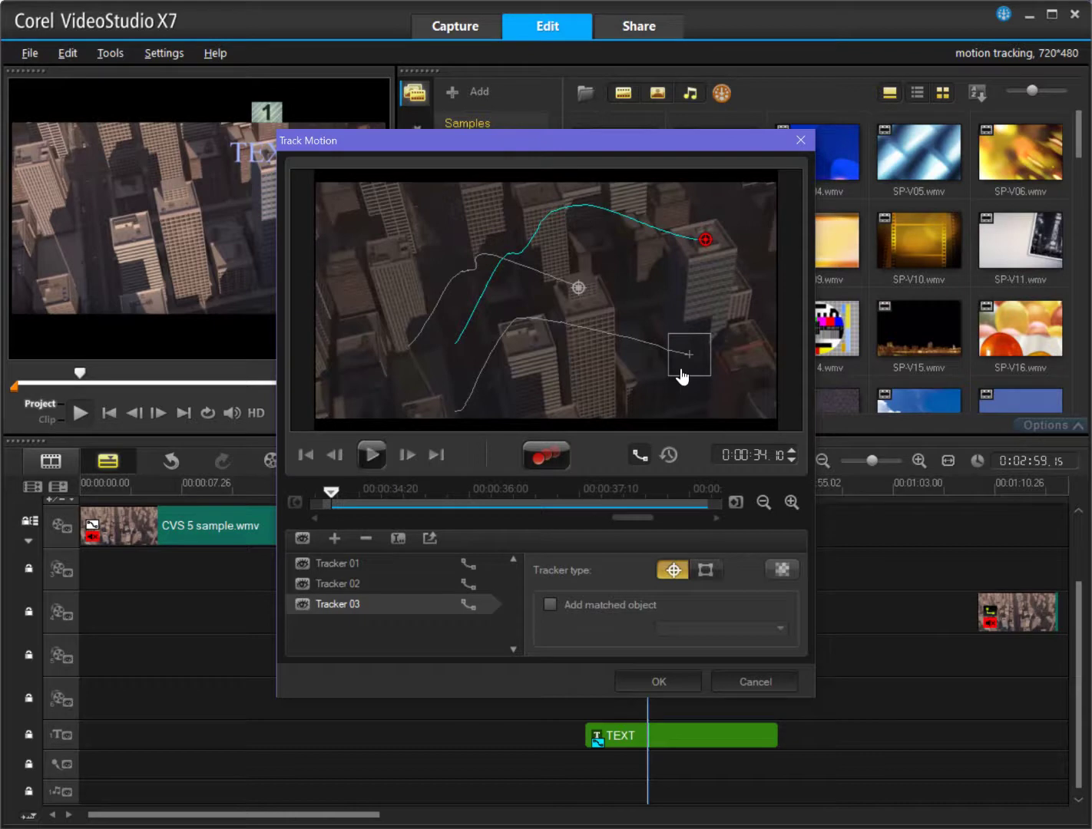
mouse_move(334, 495)
left_mouse_down()
mouse_move(603, 513)
mouse_move(328, 504)
left_mouse_up()
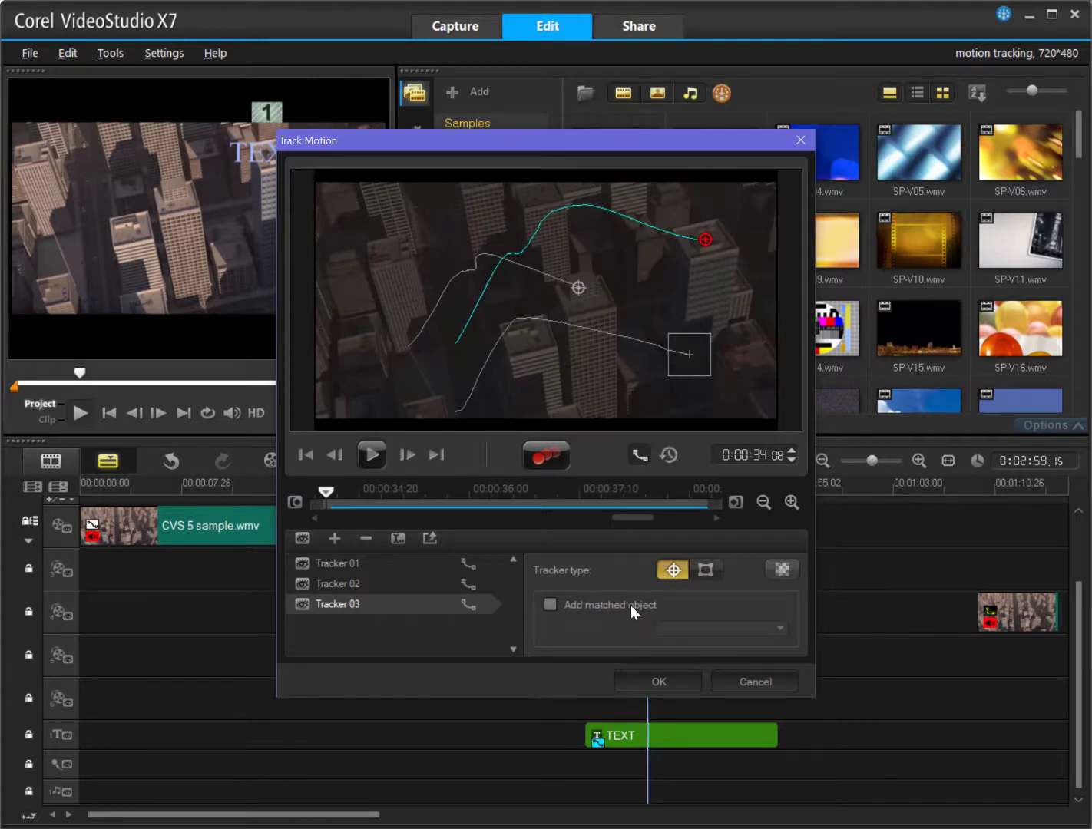
left_click(727, 680)
left_click_drag(643, 483, 709, 510)
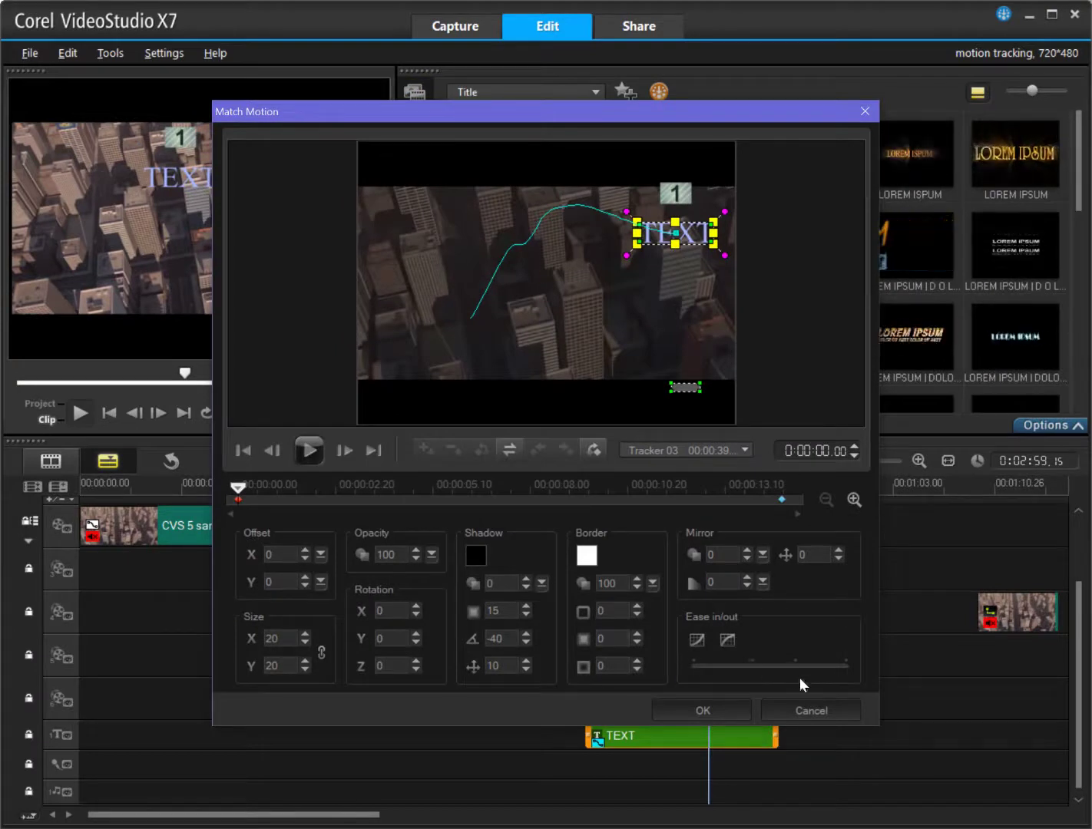
left_click(800, 711)
Step: Open Match Motion for the TEXT title and scrub along the Tracker 03 path to check how the title follows the building
right_click(693, 714)
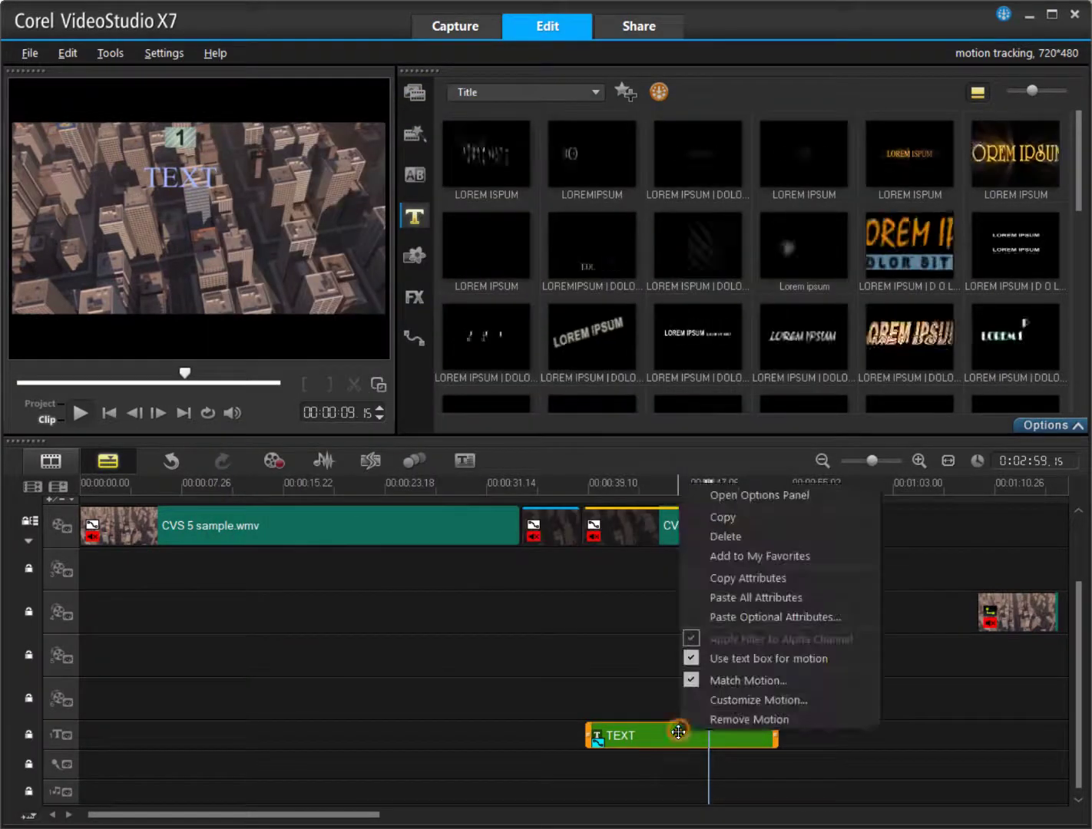
left_click(733, 673)
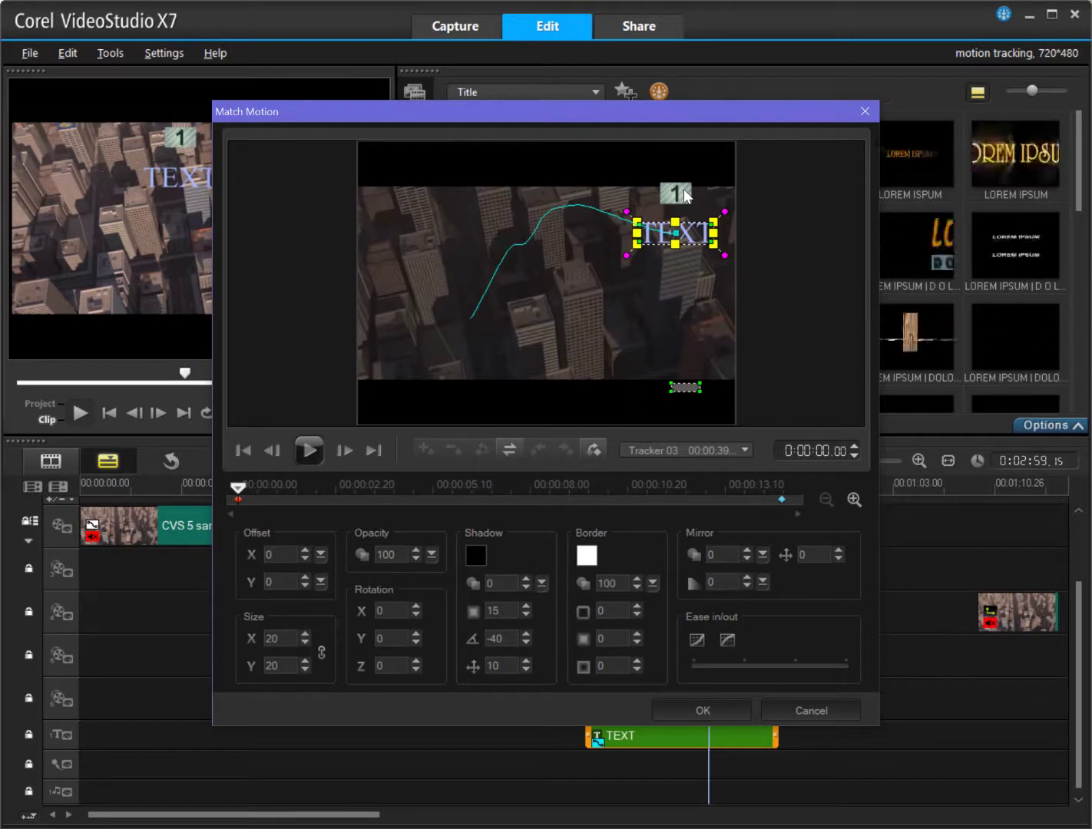
left_click(256, 498)
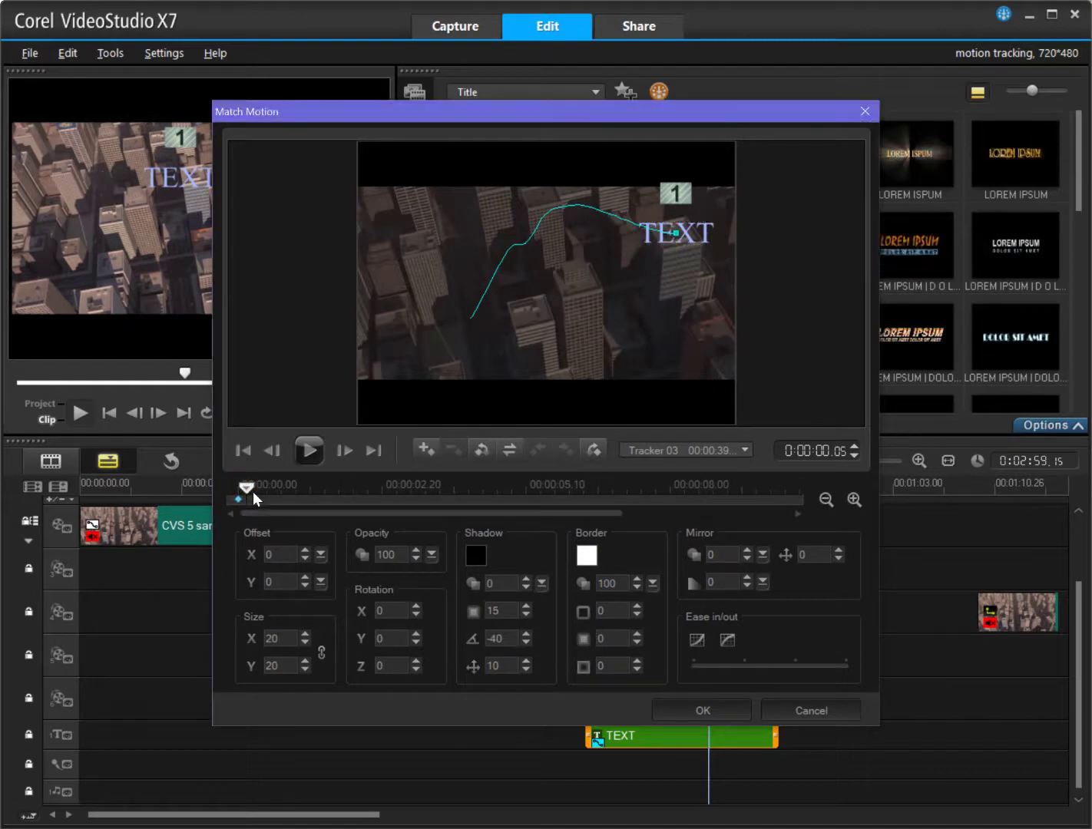
left_click_drag(252, 490, 428, 511)
left_click_drag(454, 491, 296, 495)
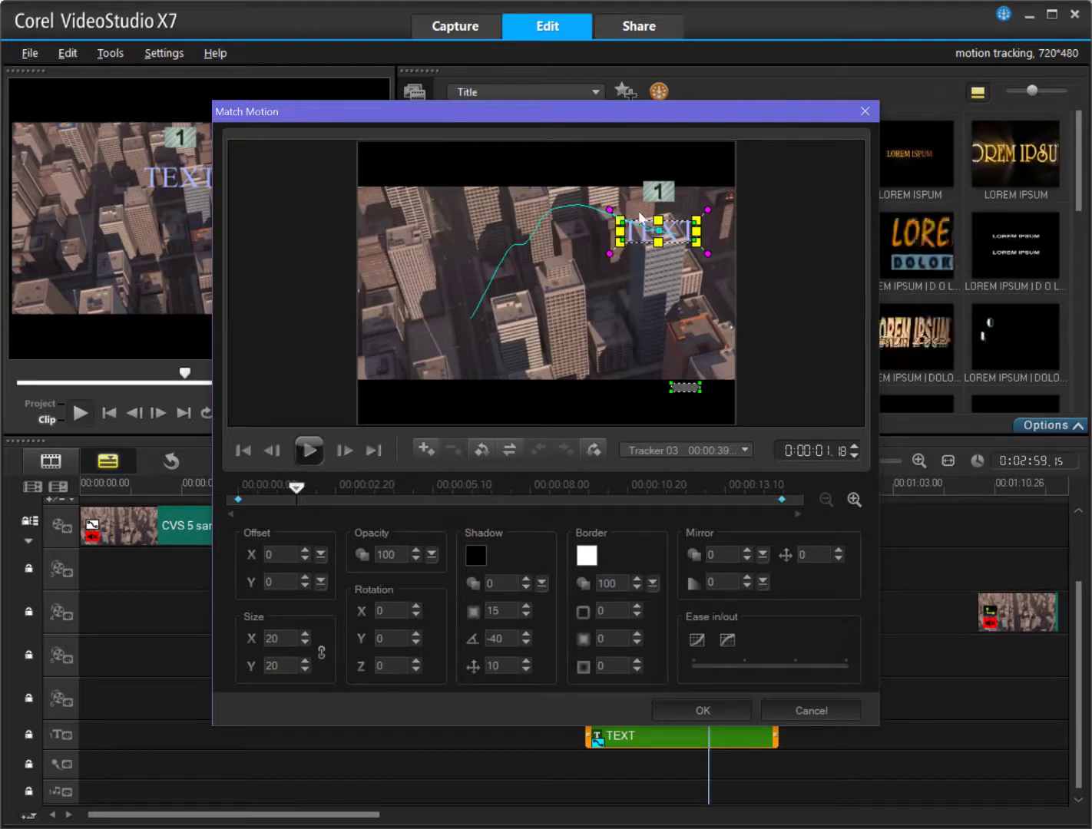
Step: Rotate the TEXT title counter-clockwise at the last Match Motion keyframe and set its Z rotation to -9 at the first keyframe
left_click(781, 500)
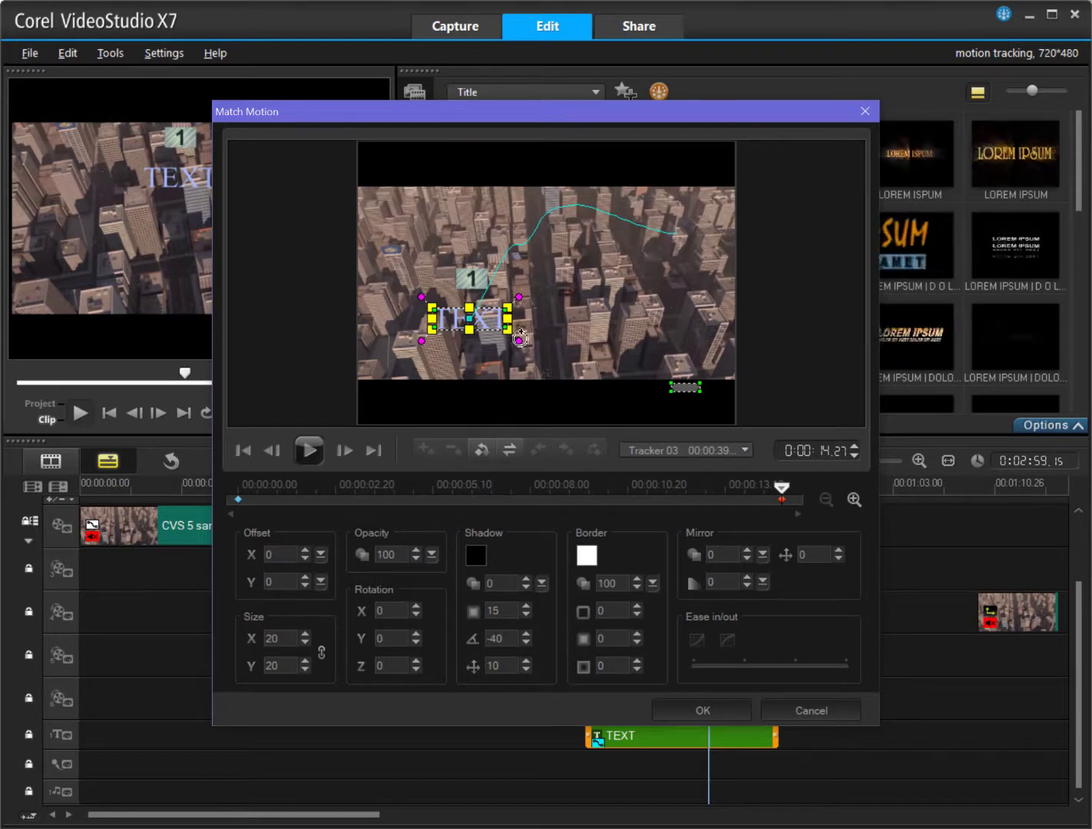
left_click_drag(518, 342, 522, 293)
left_click_drag(784, 489, 238, 493)
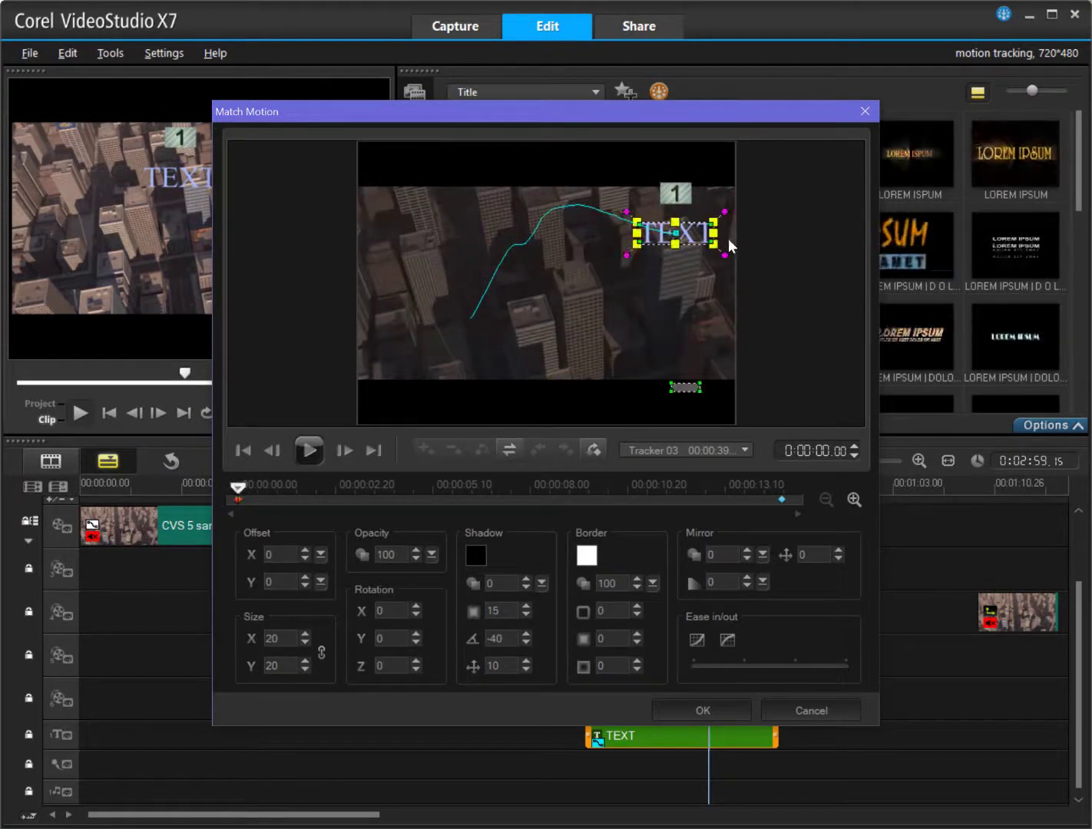
left_click_drag(726, 255, 724, 264)
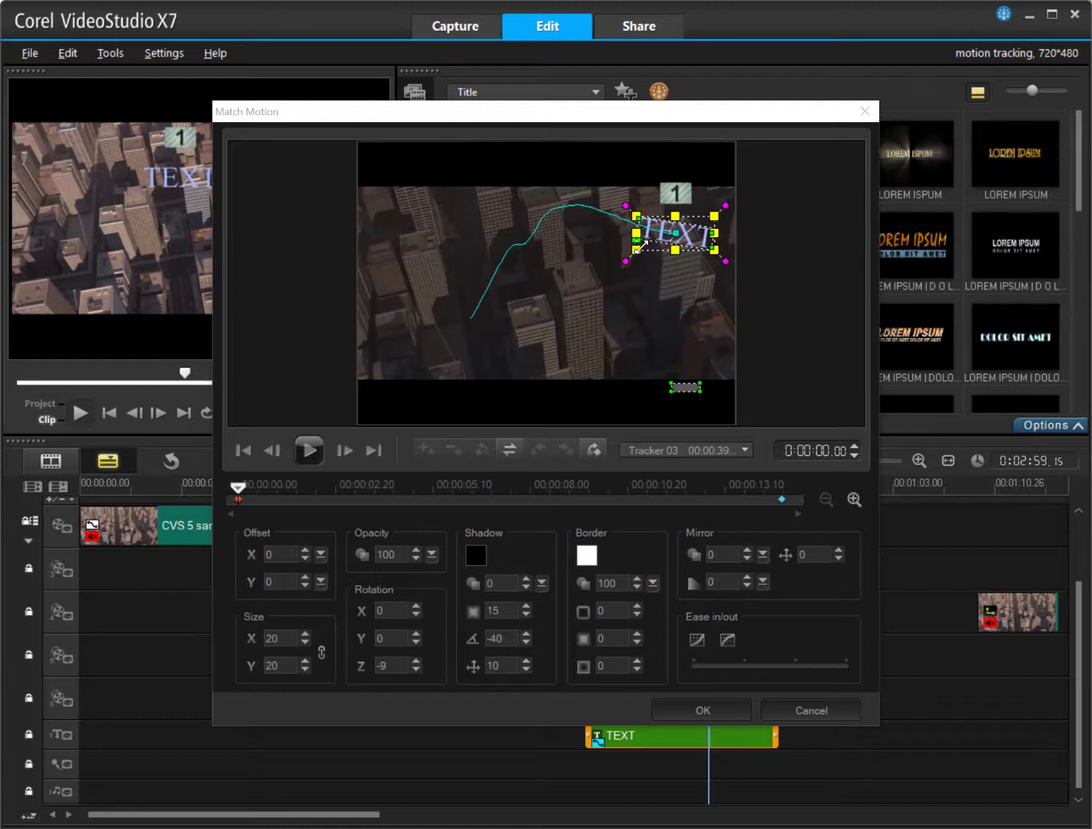
Step: Set the title's X and Y size to 11 at the first keyframe and apply the Match Motion changes
left_click(304, 643)
left_click(305, 643)
left_click(305, 643)
left_click(304, 644)
left_click(304, 643)
left_click(305, 643)
left_click(304, 644)
left_click(304, 643)
left_click(305, 642)
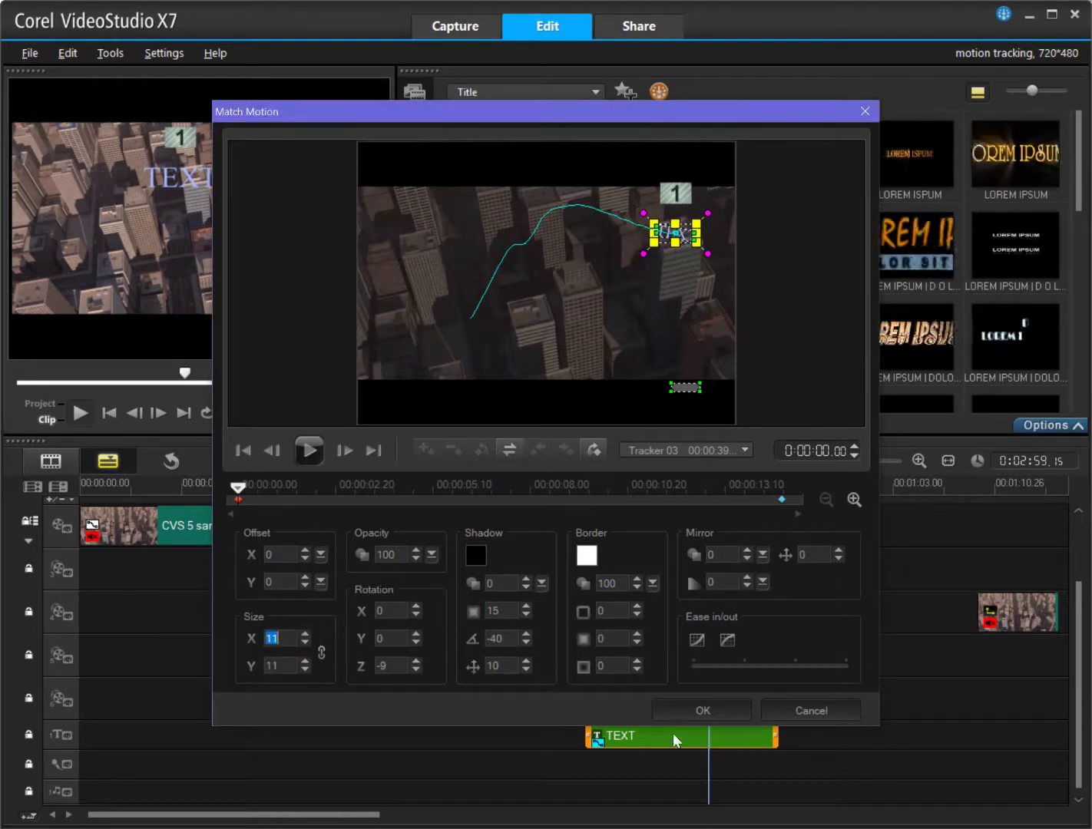
left_click(694, 711)
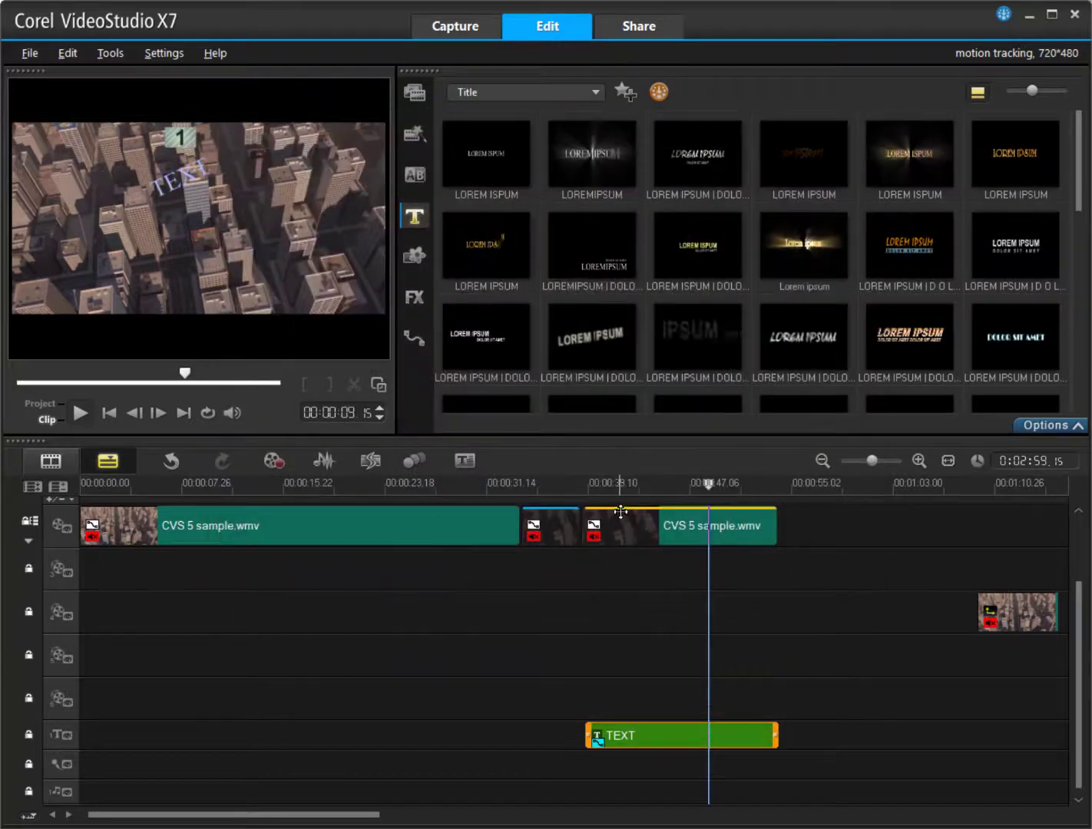
Step: Play the project from just before the TEXT title to check its tracked motion, and return to the title's middle section
left_click(581, 484)
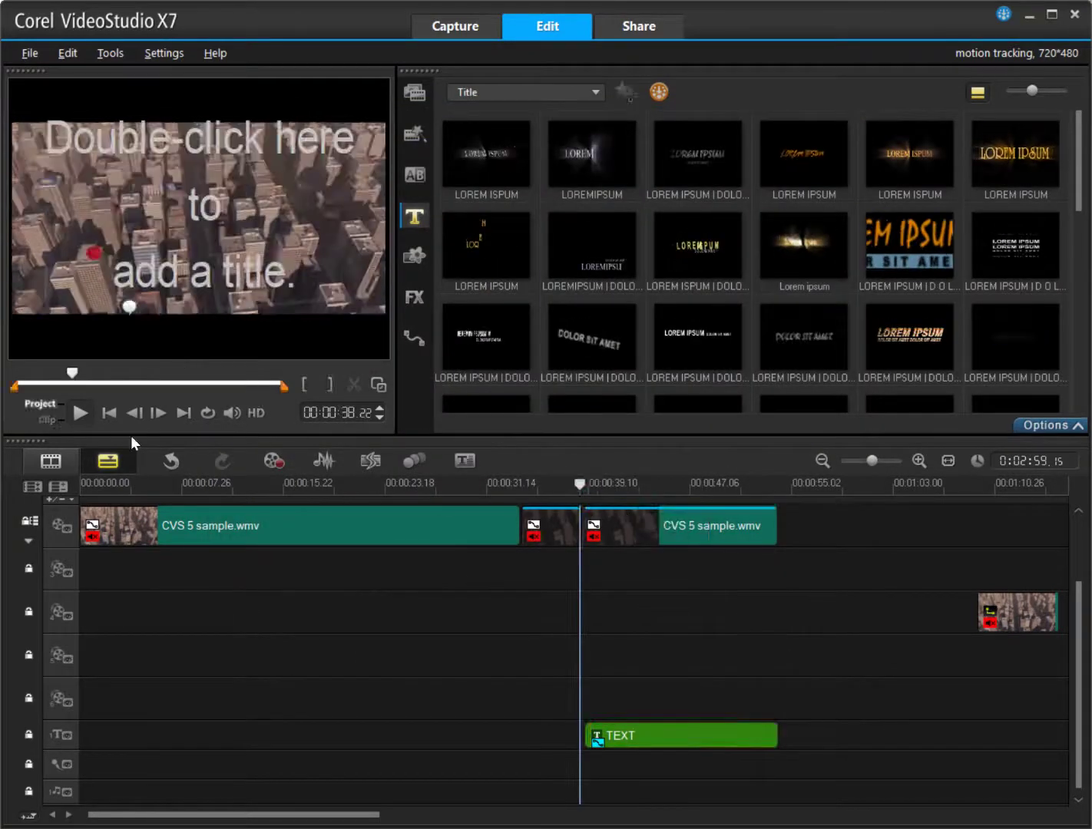
left_click(85, 414)
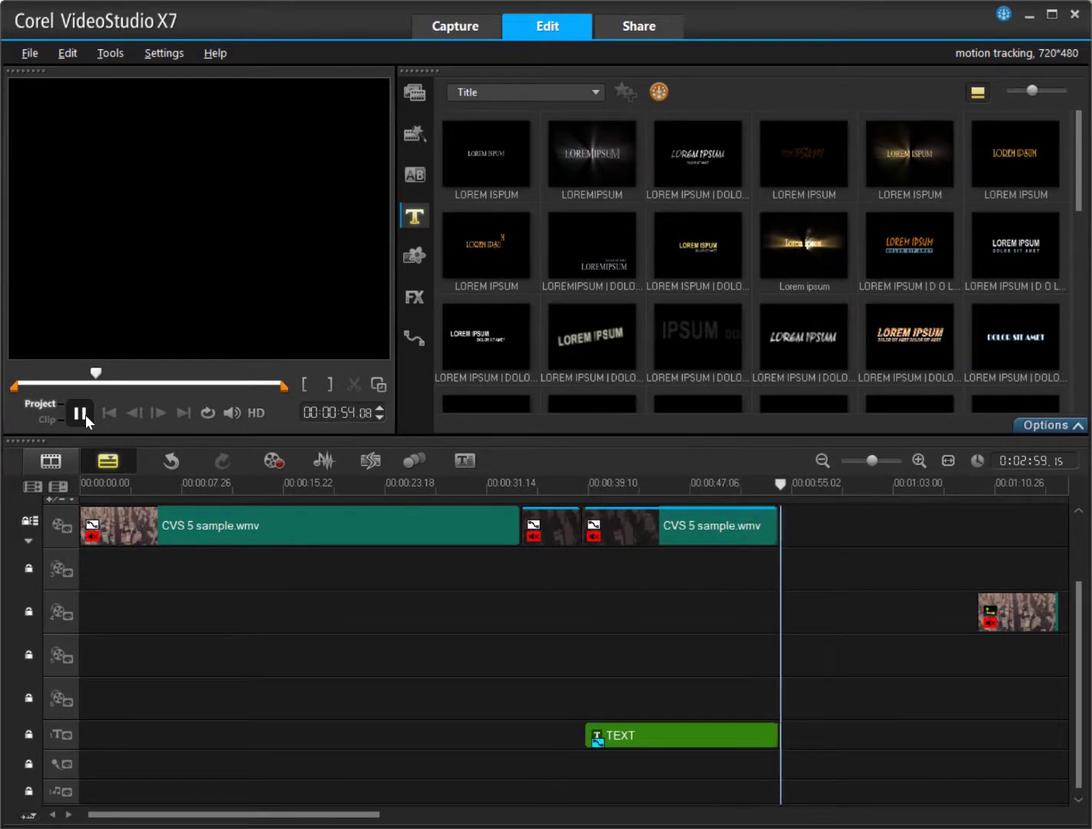
left_click(707, 588)
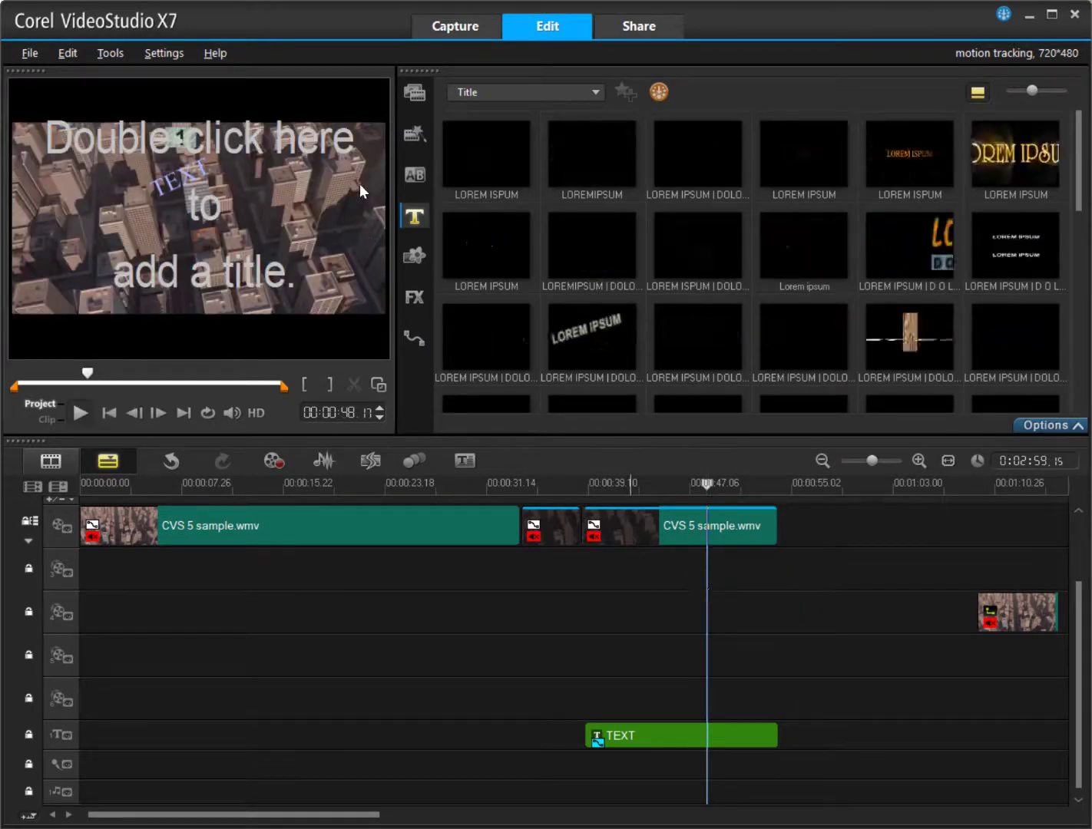
Step: Place the Santa graphic OB-24.png from the object library on overlay track 3, about 15 seconds into the project
left_click(401, 133)
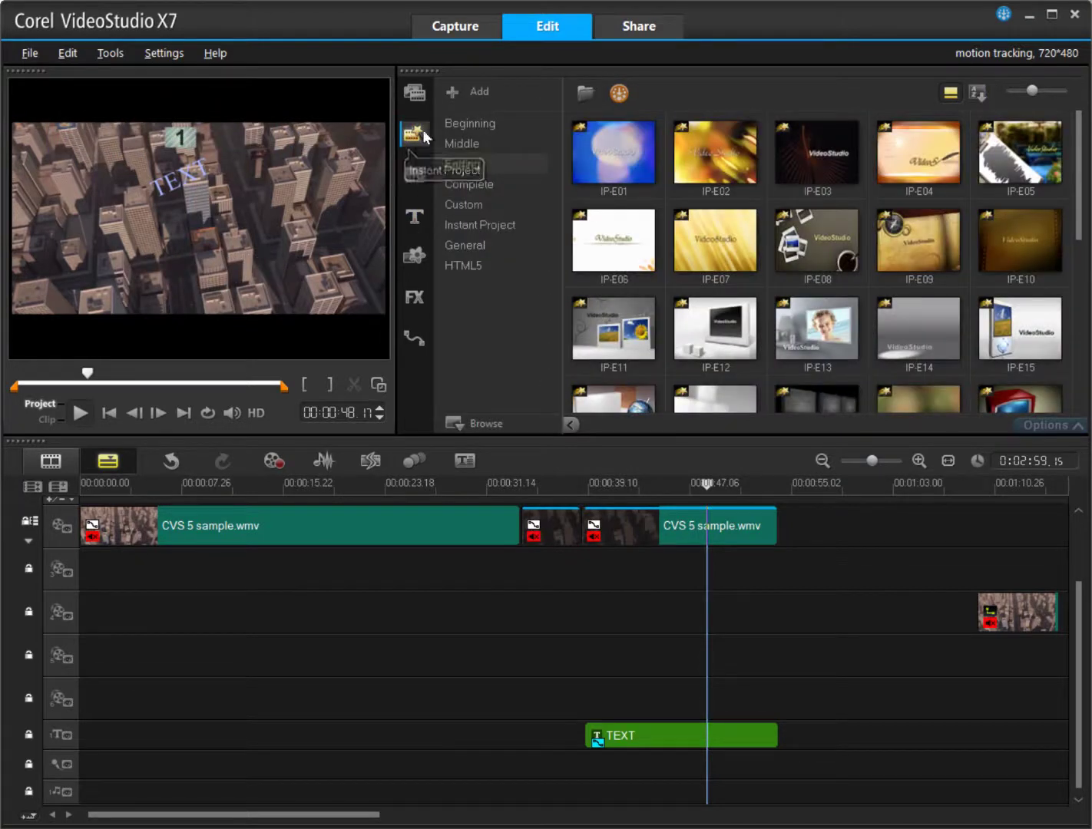
left_click(422, 249)
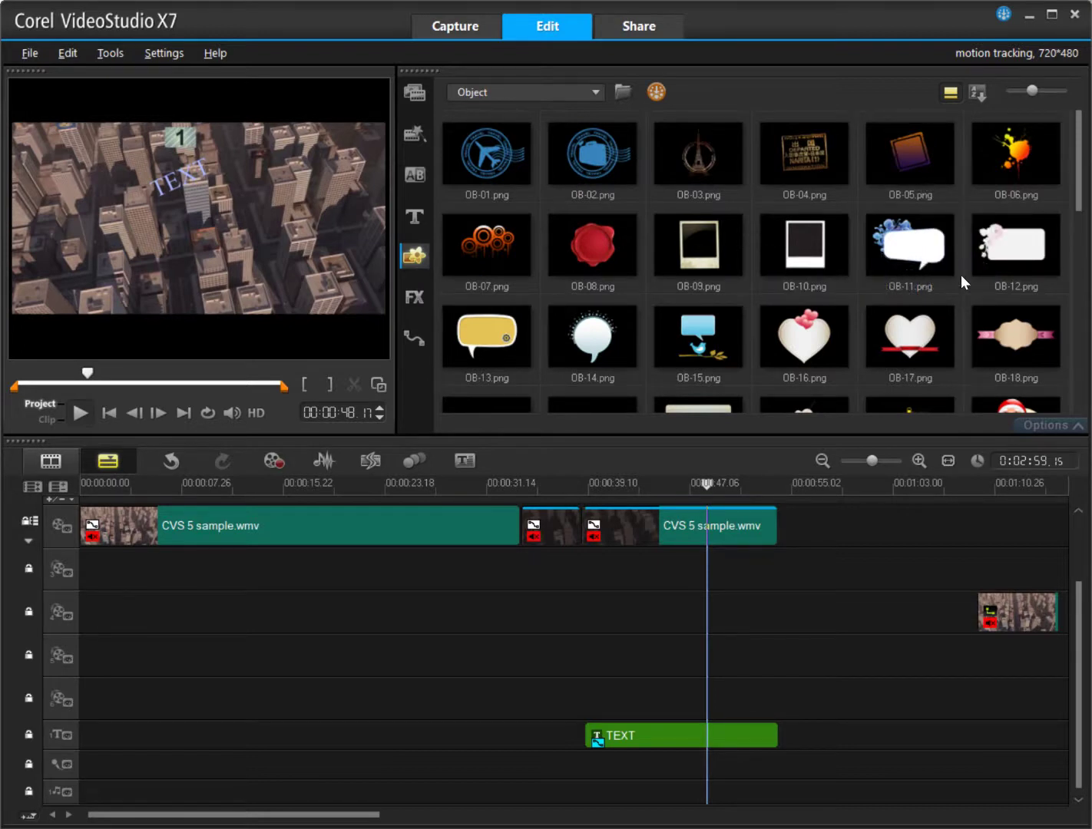
scroll(1024, 334, "down", 1)
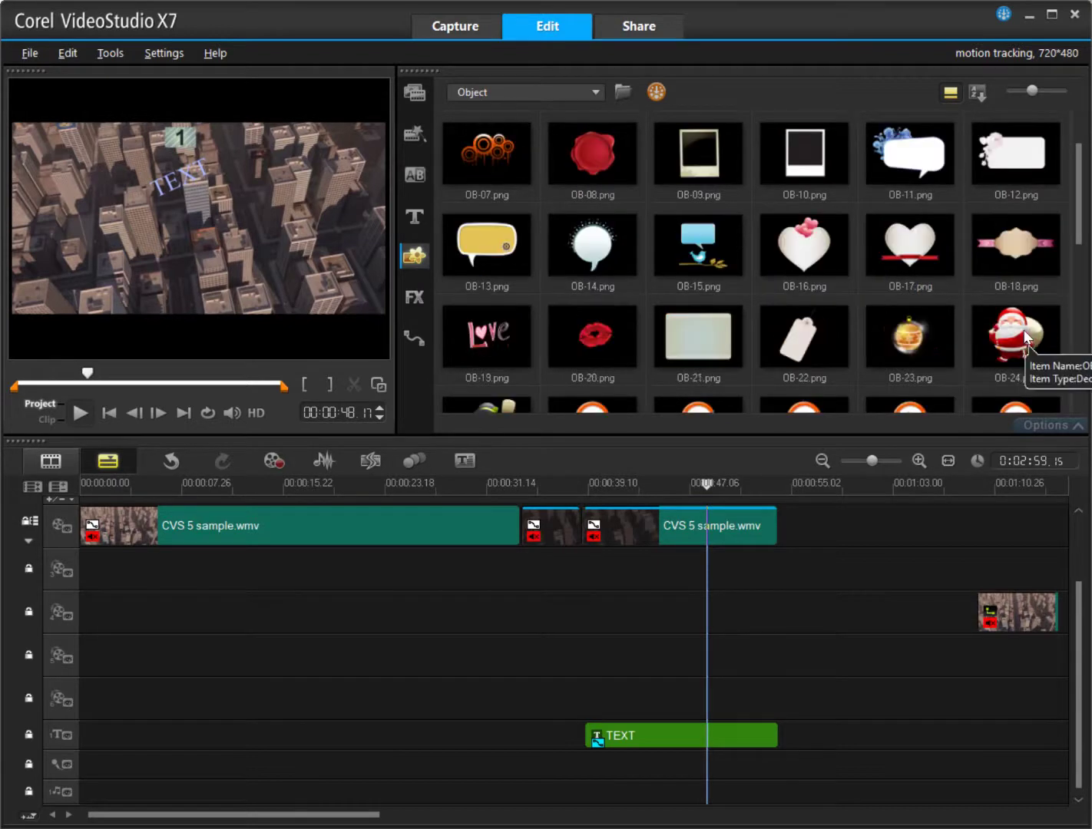
left_click_drag(1025, 338, 281, 617)
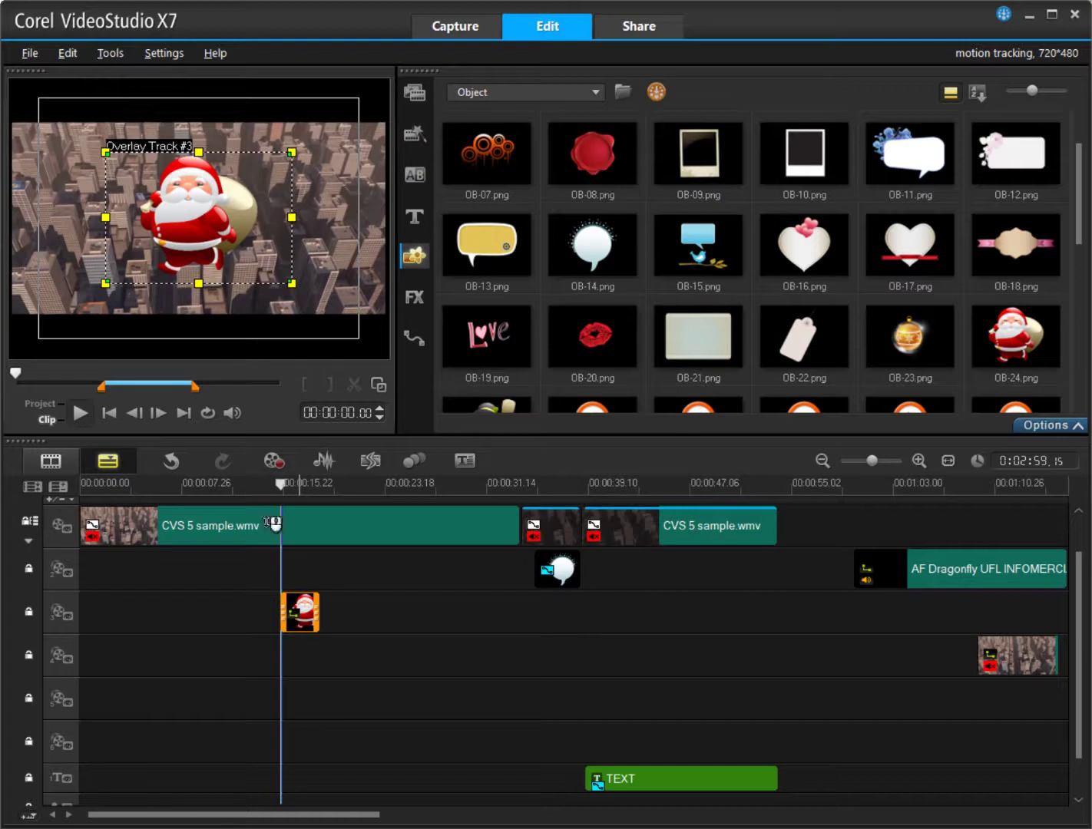
Step: Customize Santa's motion at the first keyframe: skew one lower corner, set size 27, and position the graphic at X -51, Y -27
right_click(288, 625)
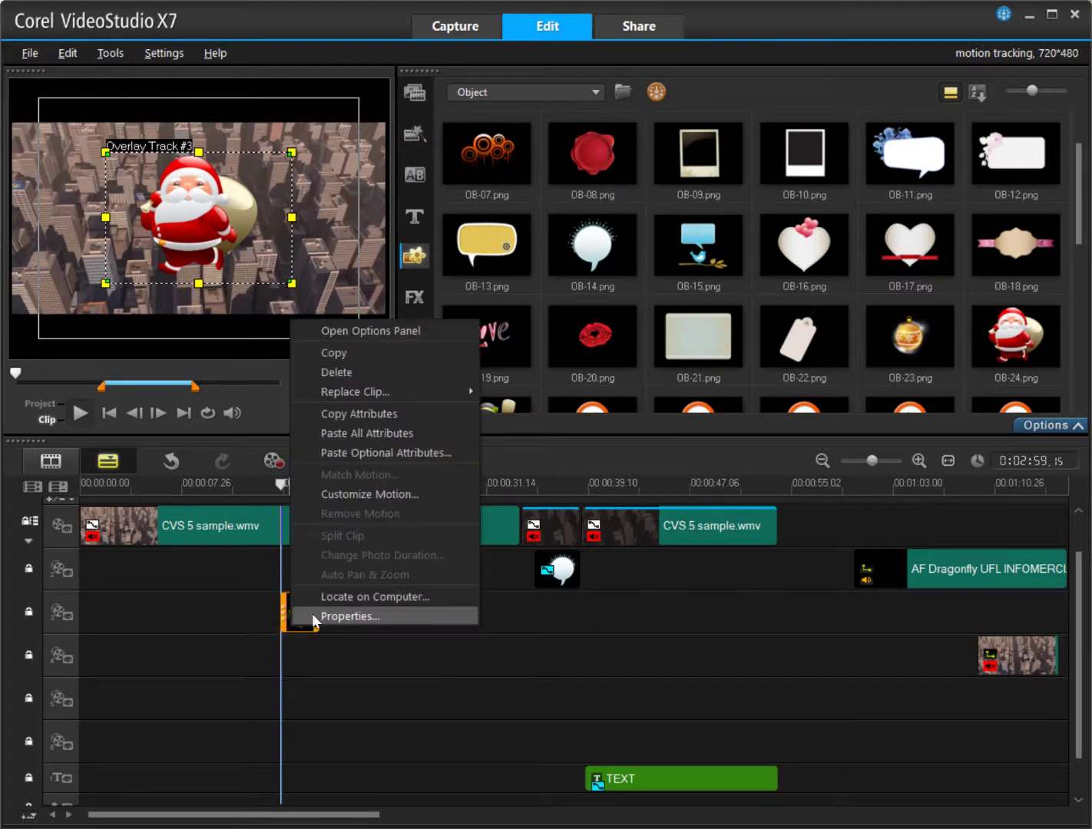
left_click(358, 496)
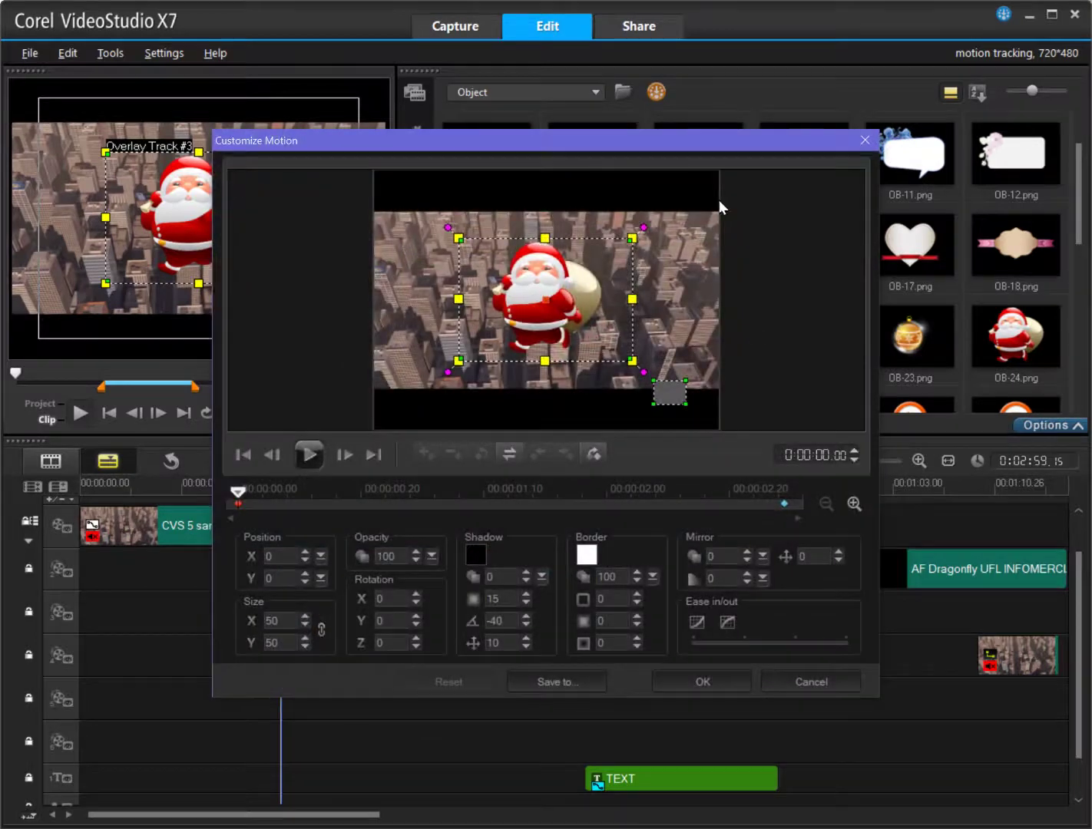
left_click_drag(675, 144, 835, 195)
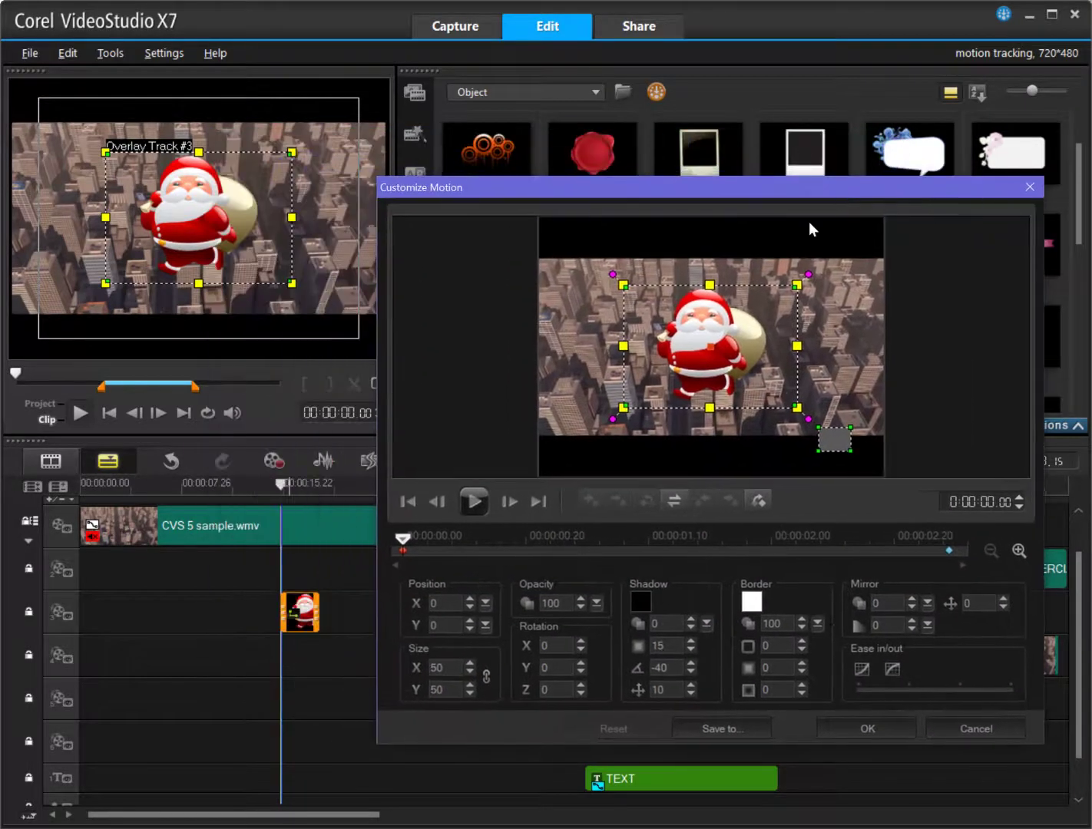
left_click_drag(689, 368, 619, 366)
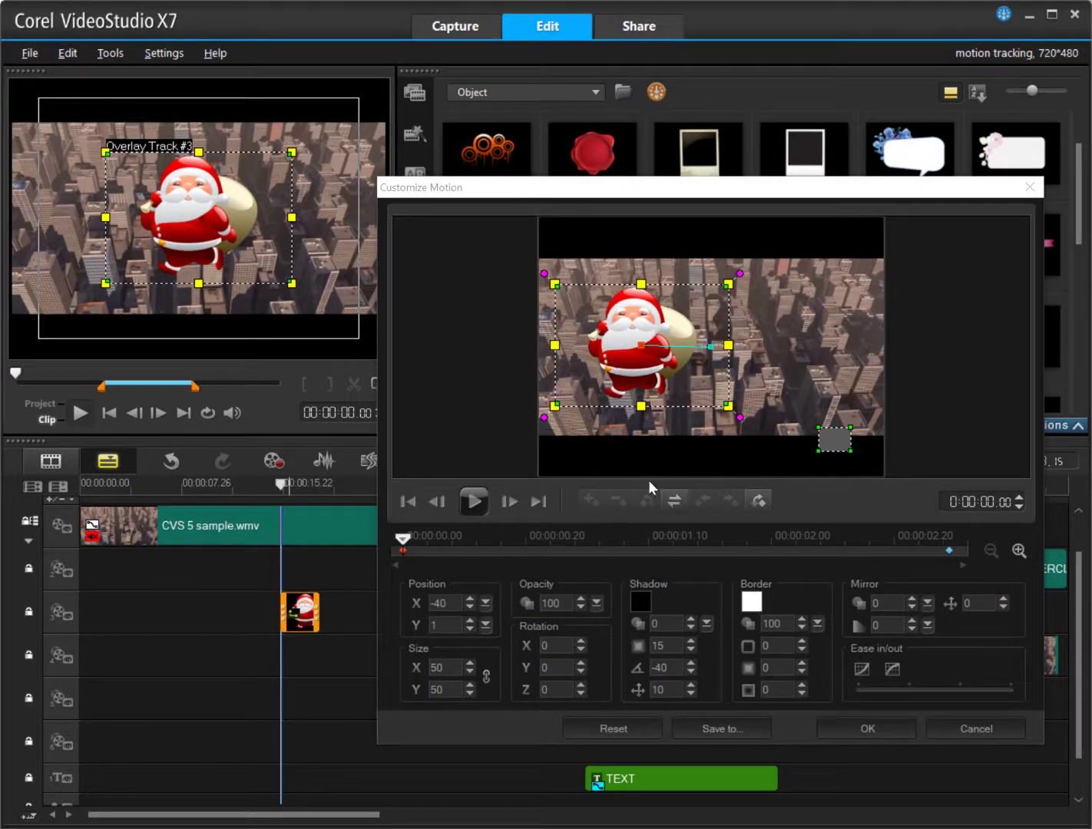
left_click_drag(729, 408, 687, 373)
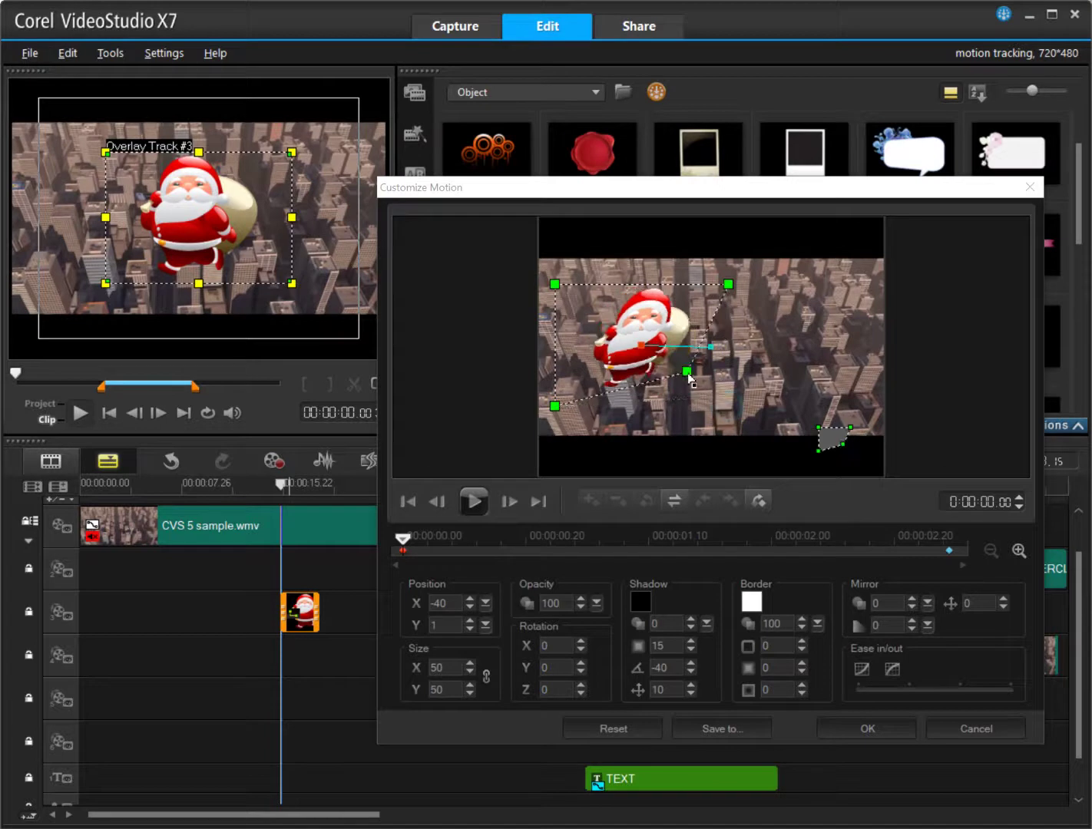
left_click_drag(732, 279, 638, 377)
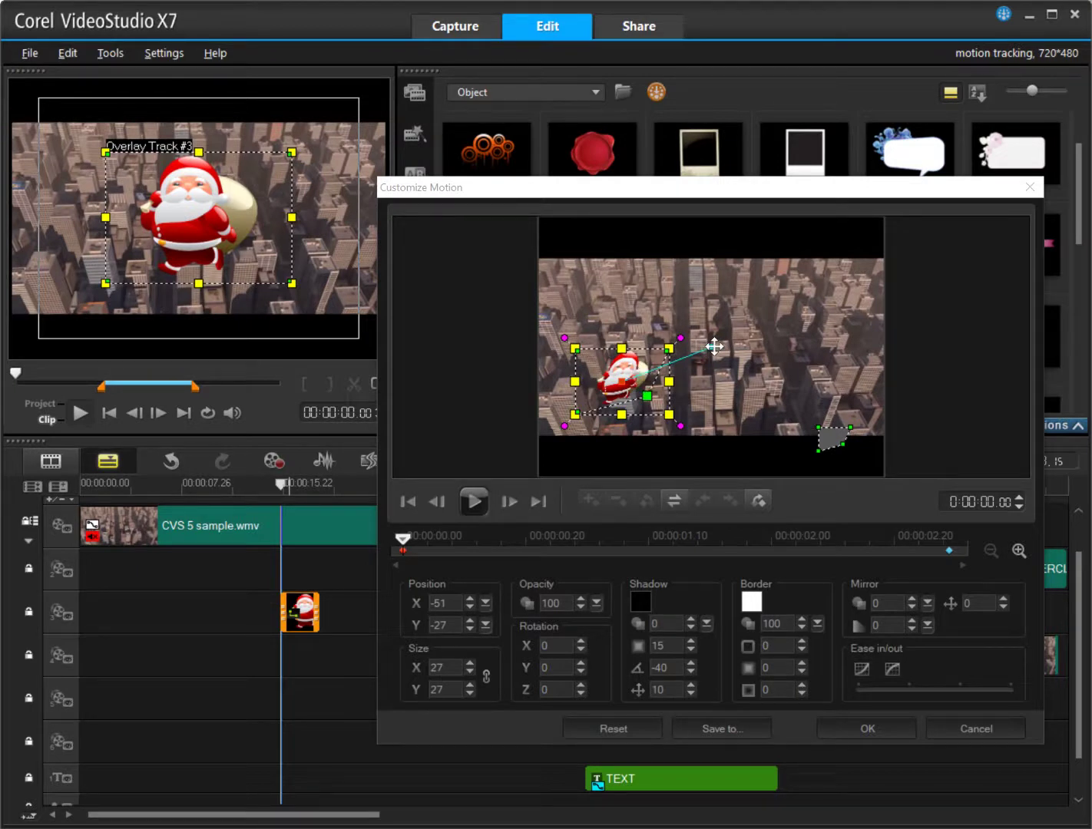
Step: Move Santa's path end to X 68, Y -24, and add a keyframe at 0:00:01.09 positioned at X 30, Y 14
left_click_drag(713, 347, 831, 379)
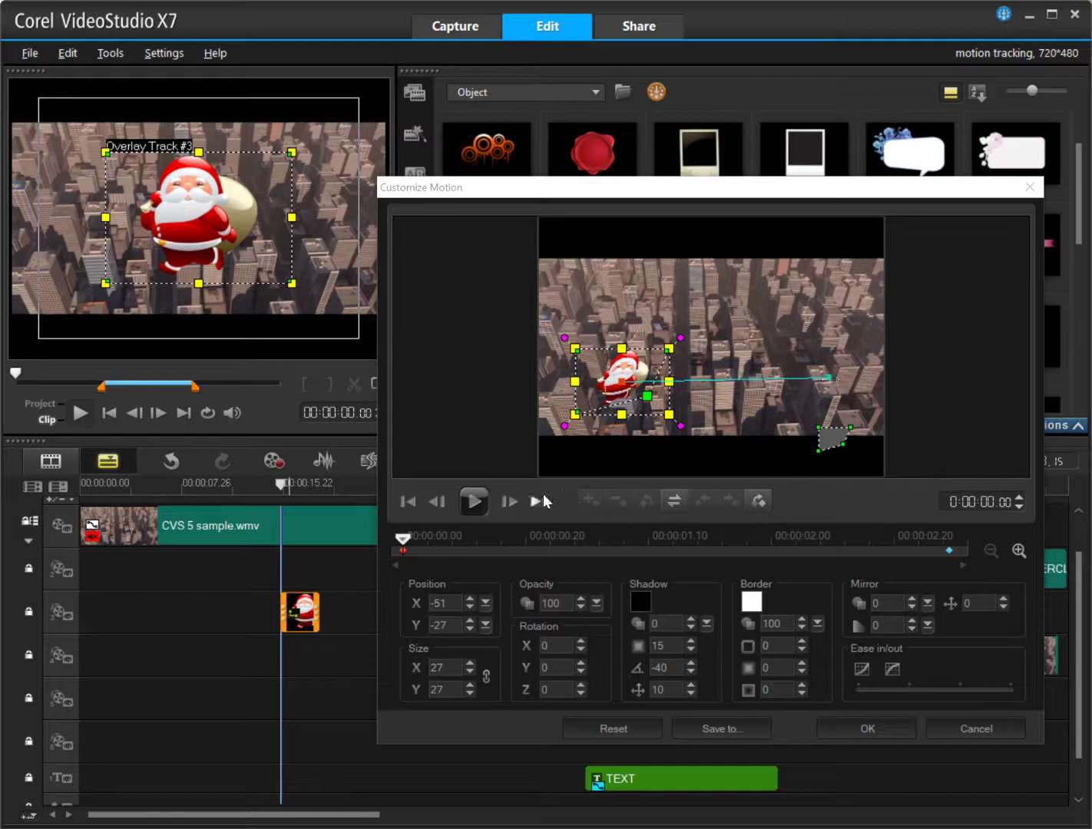
left_click_drag(402, 540, 404, 584)
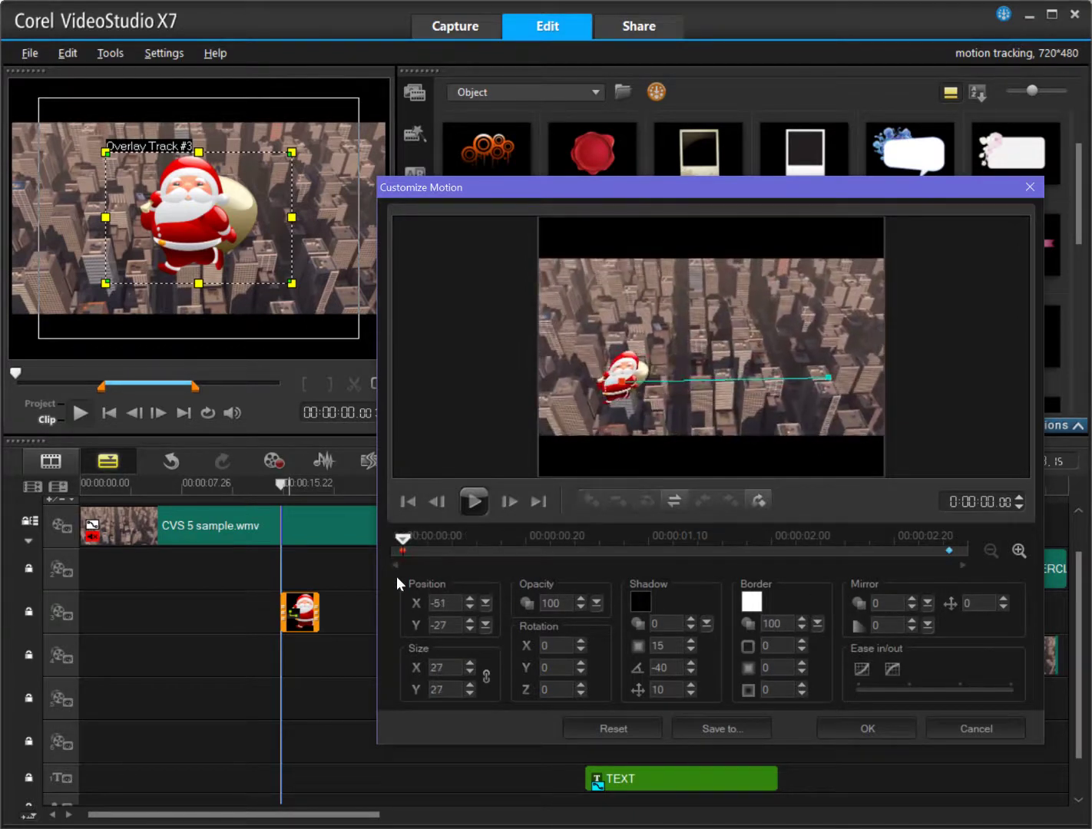
left_click(645, 549)
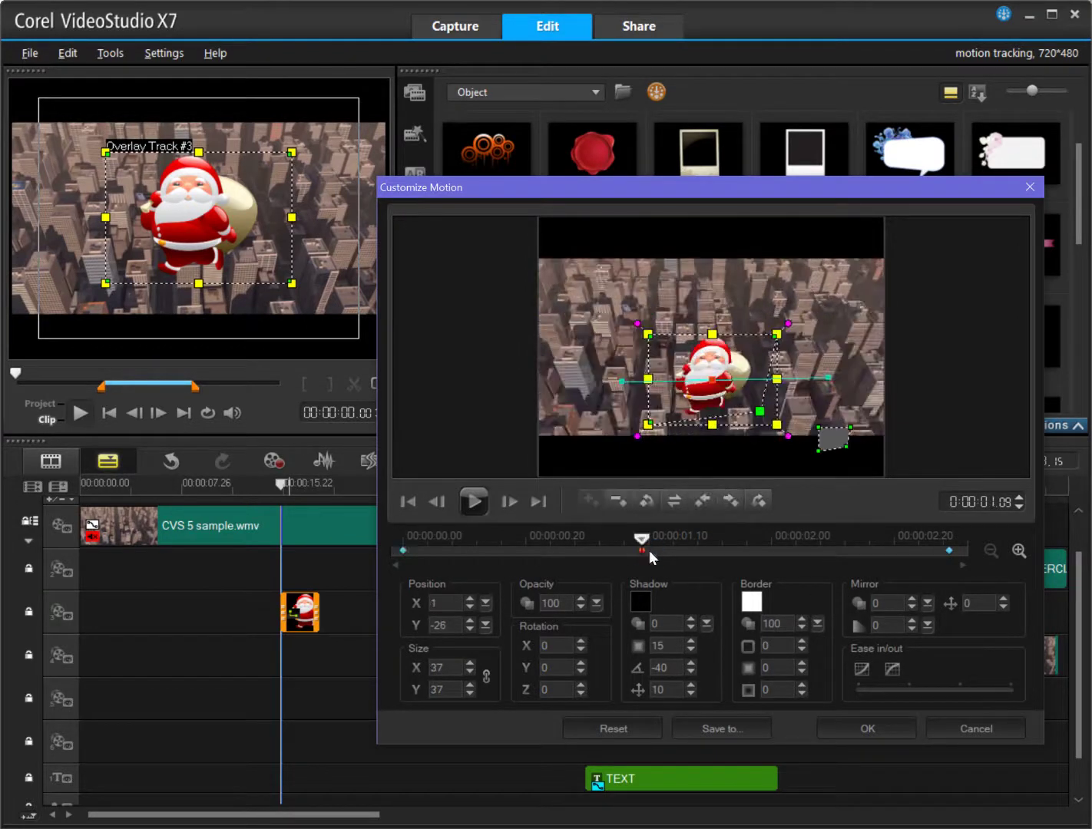
left_click_drag(704, 383, 704, 341)
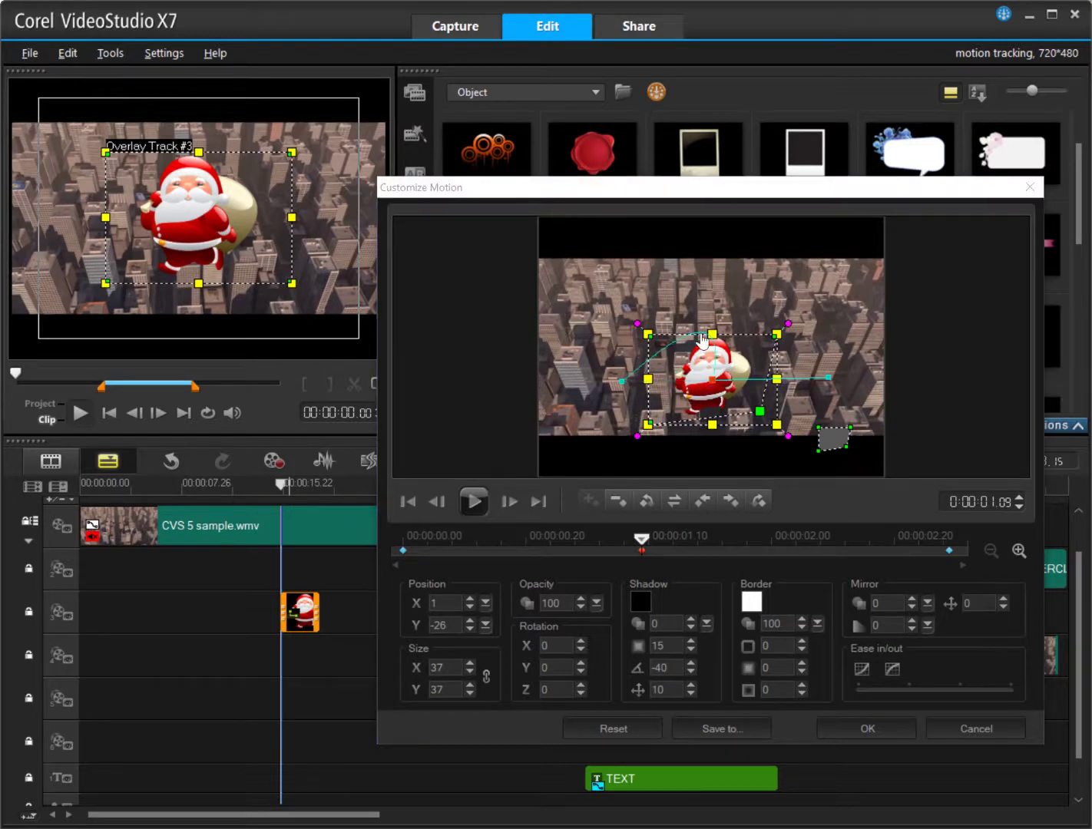
left_click_drag(712, 381, 765, 328)
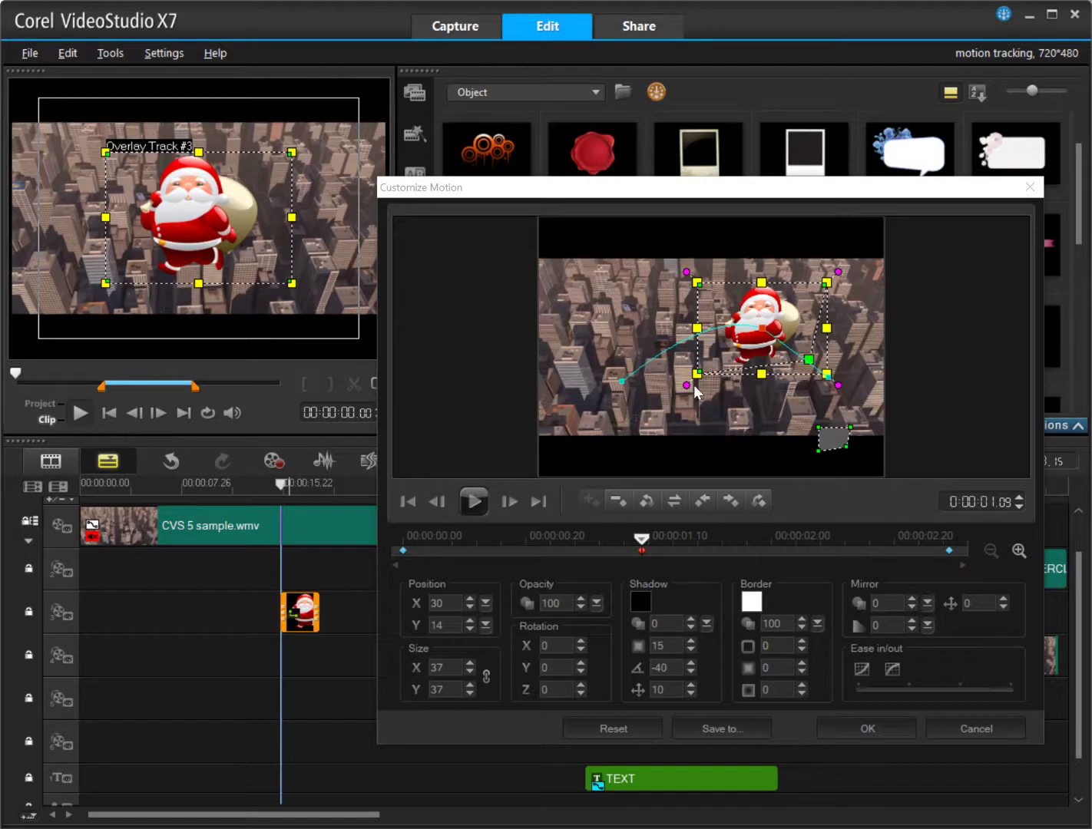
Step: Rotate Santa at the middle keyframe, check the motion through to the last keyframe, and apply the custom motion
left_click_drag(684, 381, 758, 407)
left_click_drag(827, 394, 803, 273)
left_click_drag(642, 540, 949, 561)
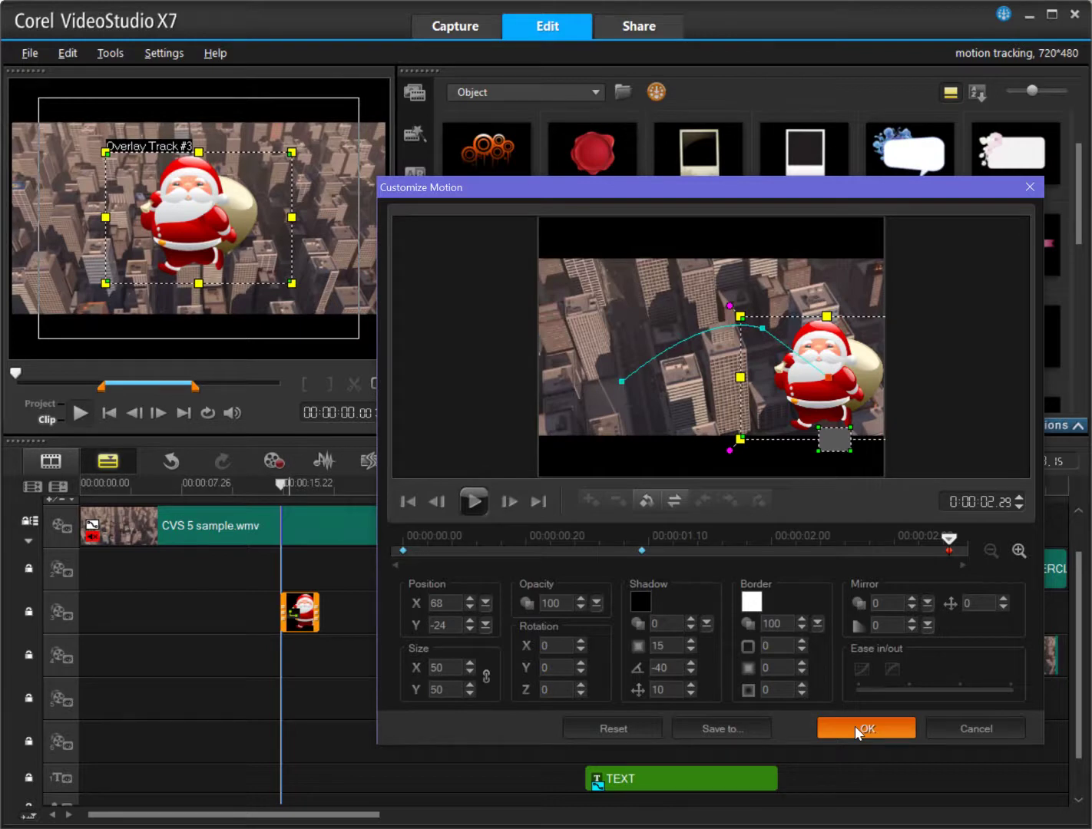
left_click(855, 728)
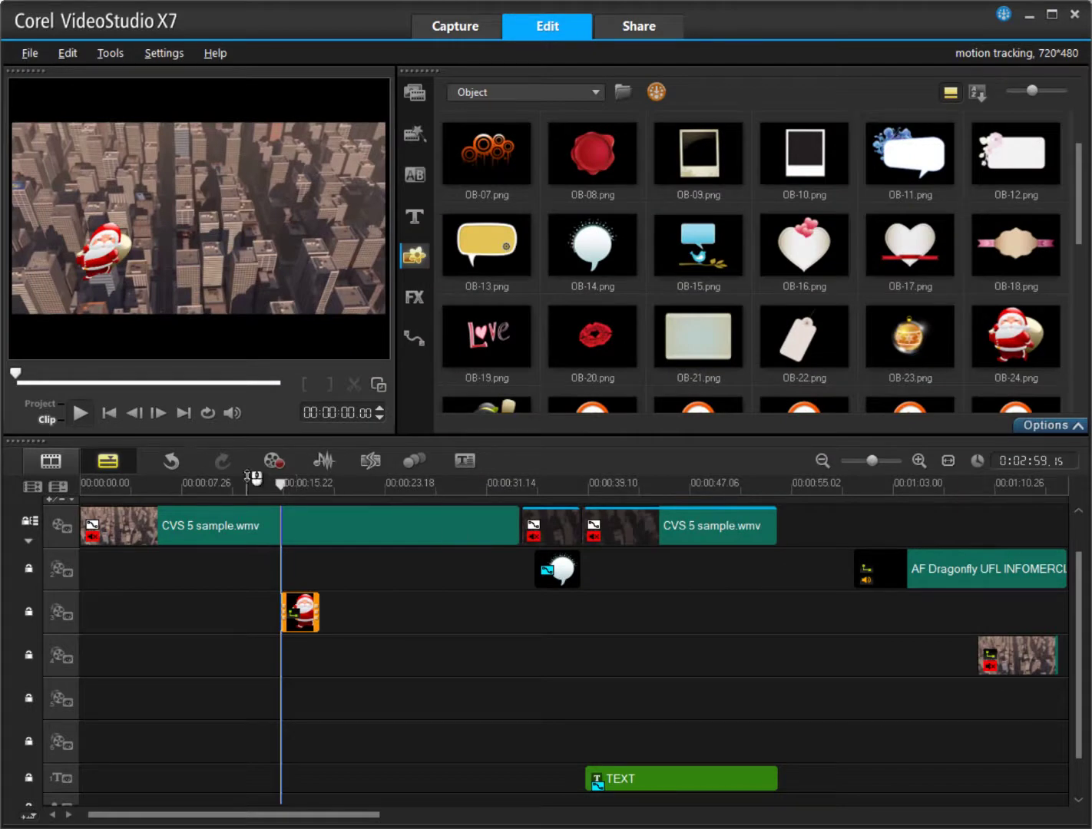
Step: Lengthen the OB-24.png clip to end at about 25 seconds and scrub into it to check the motion
mouse_move(280, 483)
left_mouse_down()
mouse_move(255, 483)
mouse_move(327, 499)
mouse_move(258, 481)
left_mouse_up()
left_click(320, 608)
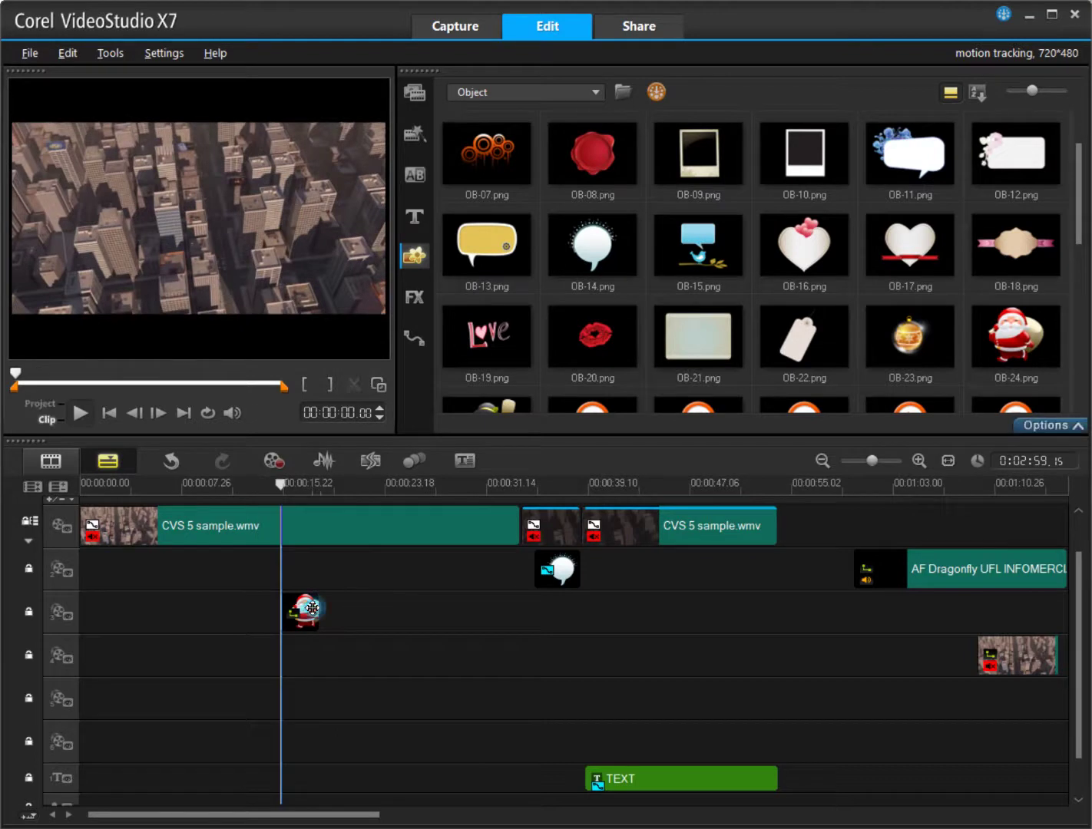
left_click_drag(318, 613, 400, 620)
mouse_move(295, 486)
left_mouse_down()
mouse_move(255, 504)
mouse_move(306, 494)
left_mouse_up()
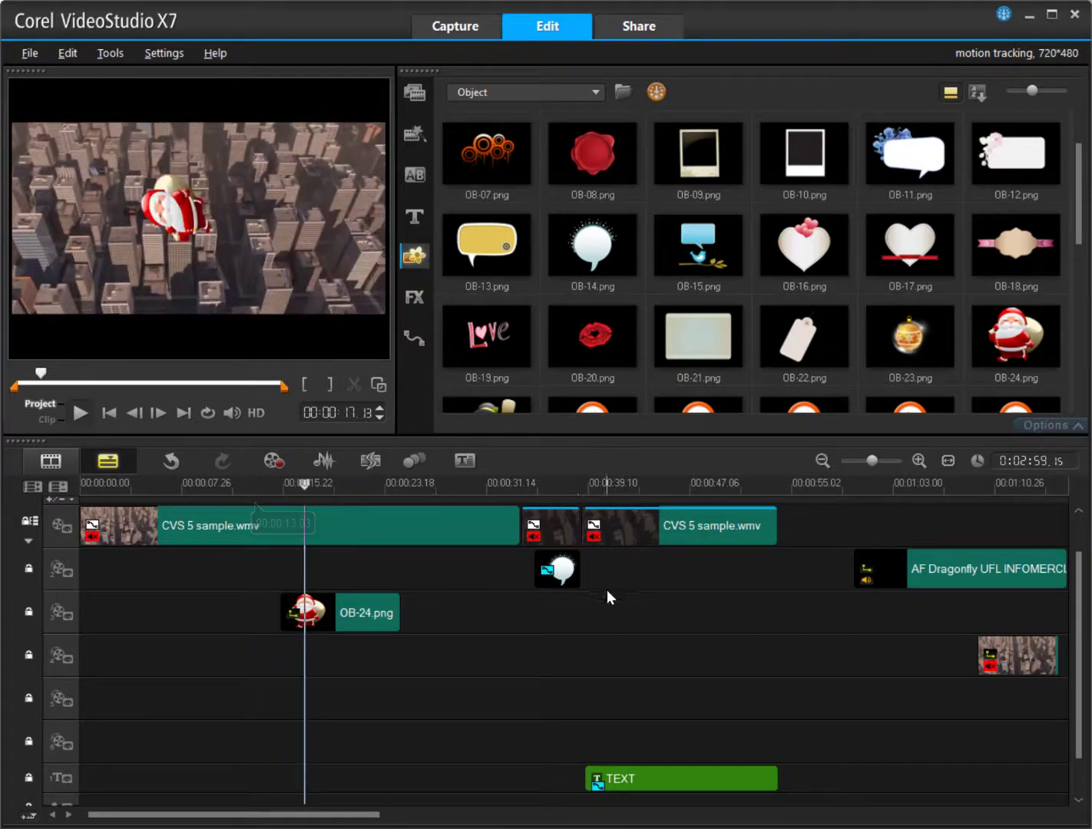
Step: Examine the speech bubble overlay with its tracked city segment and the custom-motion Santa clip by selecting each in turn
left_click(565, 573)
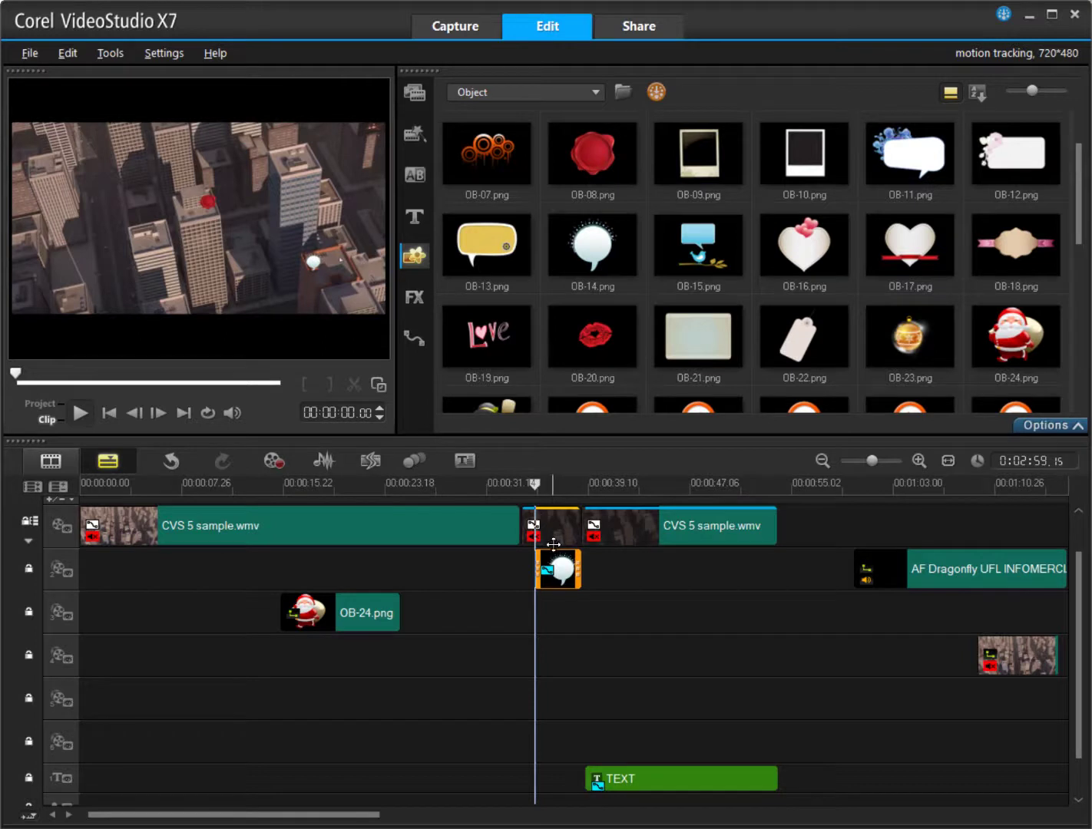
left_click(565, 515)
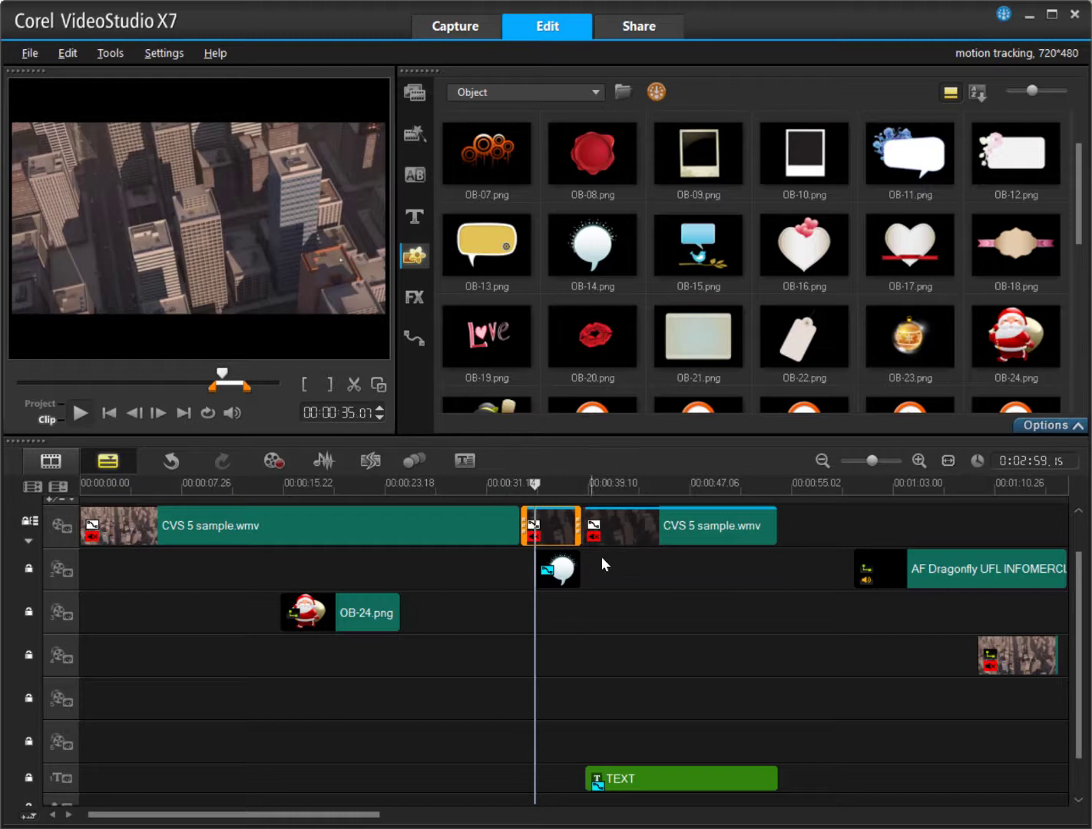
left_click(563, 566)
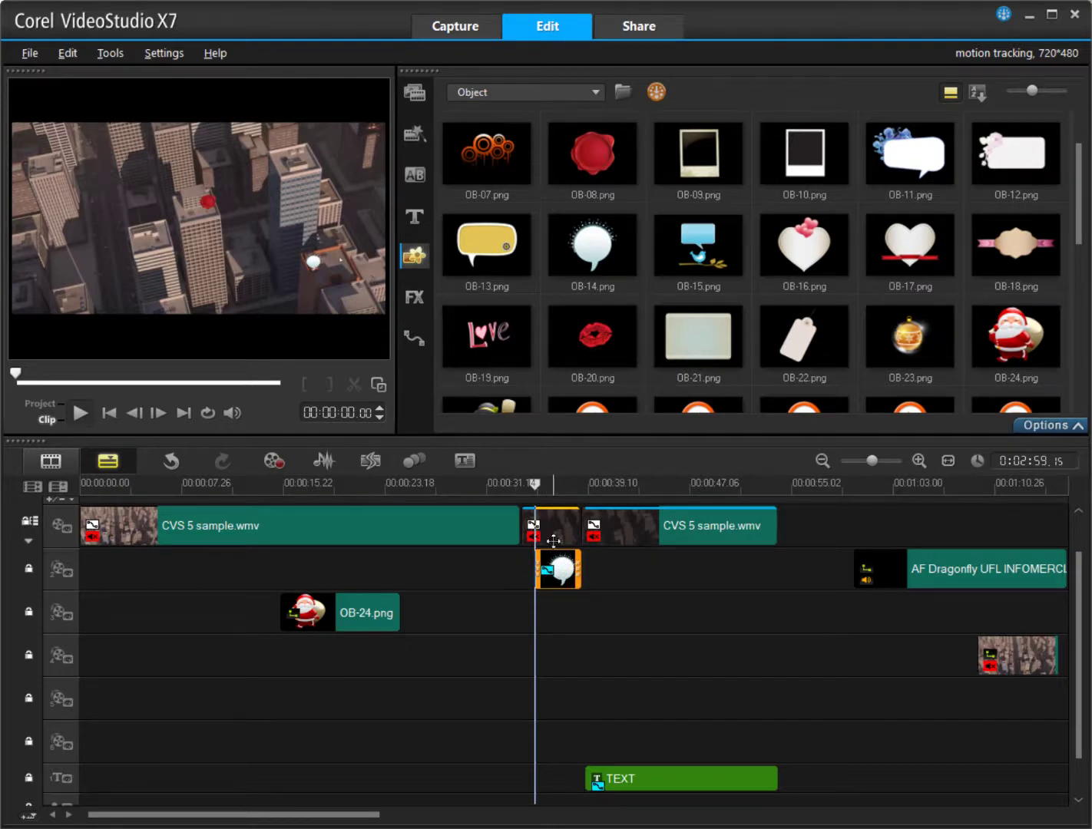
left_click(372, 605)
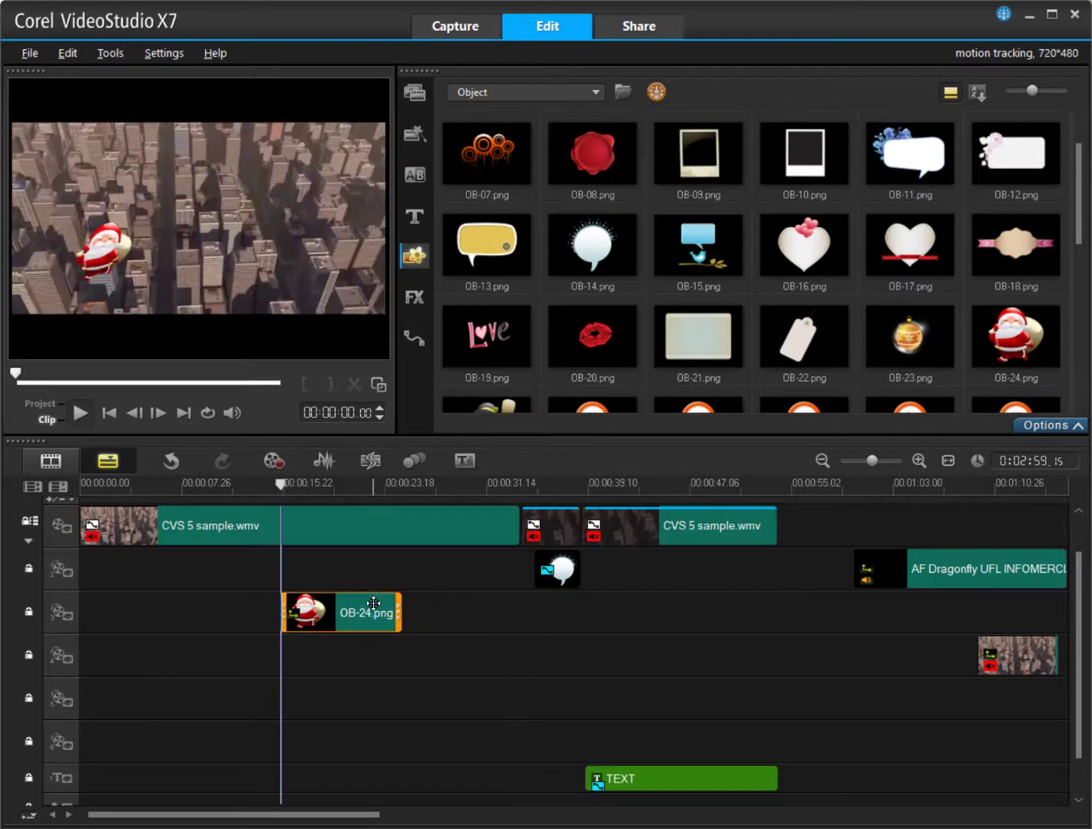
Step: Scrub through the Santa clip, magnify the timeline, and place the playhead near the end of OB-24.png at 00:00:24.28
left_click_drag(274, 485, 399, 542)
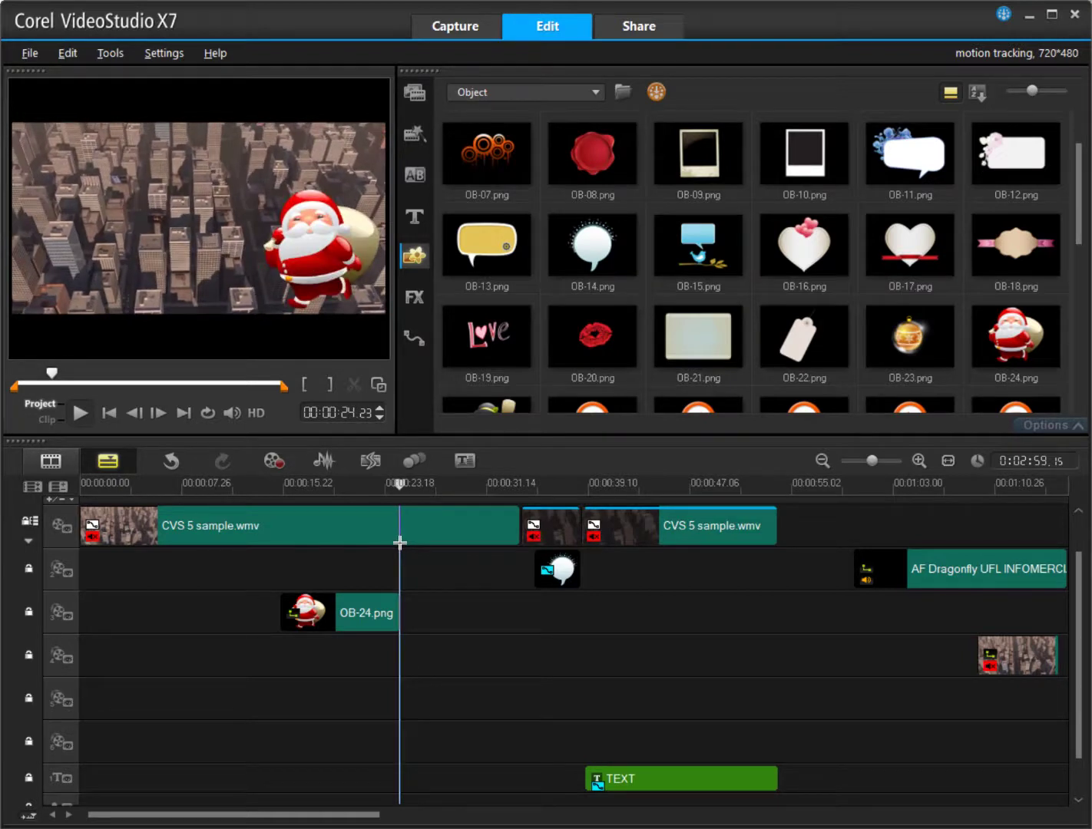
left_click_drag(399, 542, 400, 542)
left_click_drag(399, 542, 401, 541)
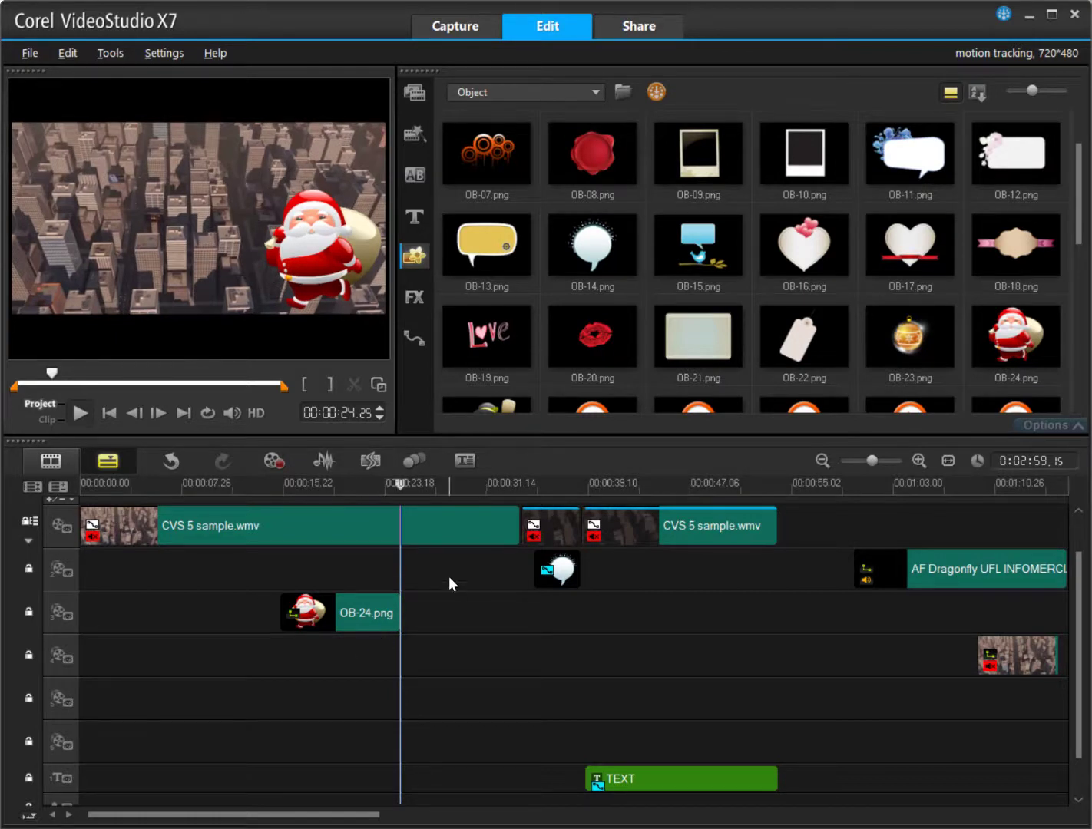
left_click(894, 463)
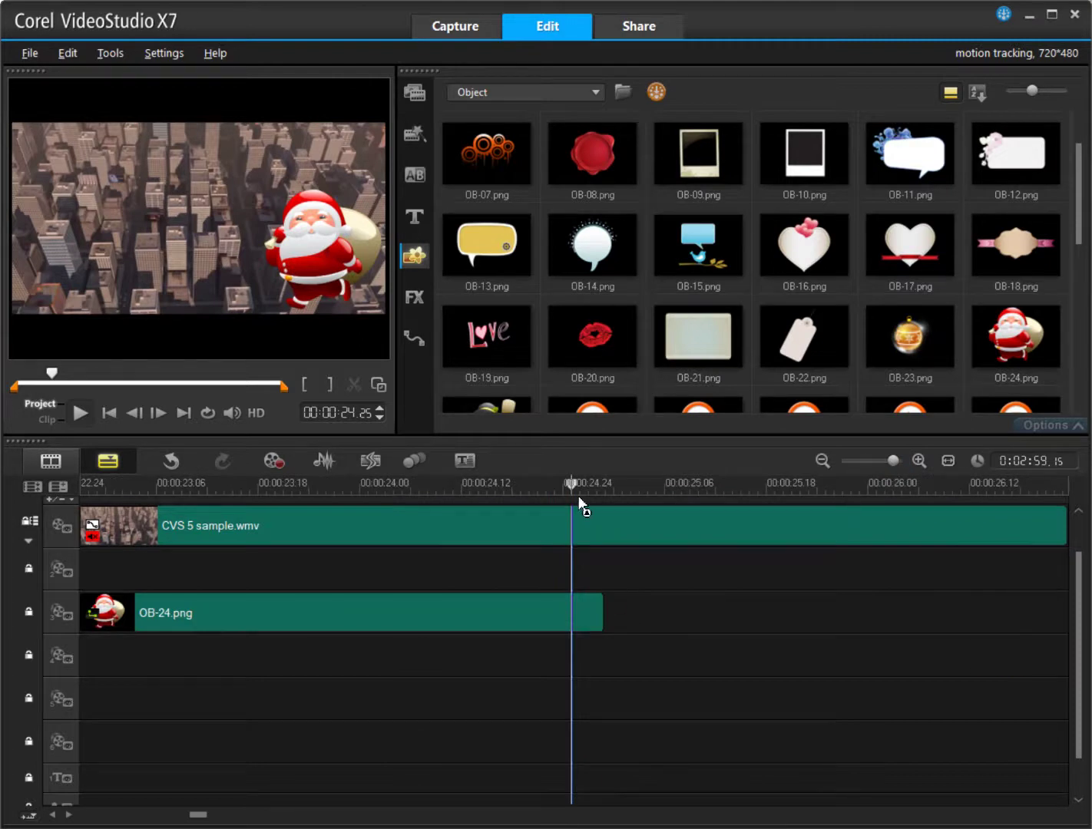
left_click_drag(573, 483, 597, 486)
right_click(607, 485)
left_click(596, 487)
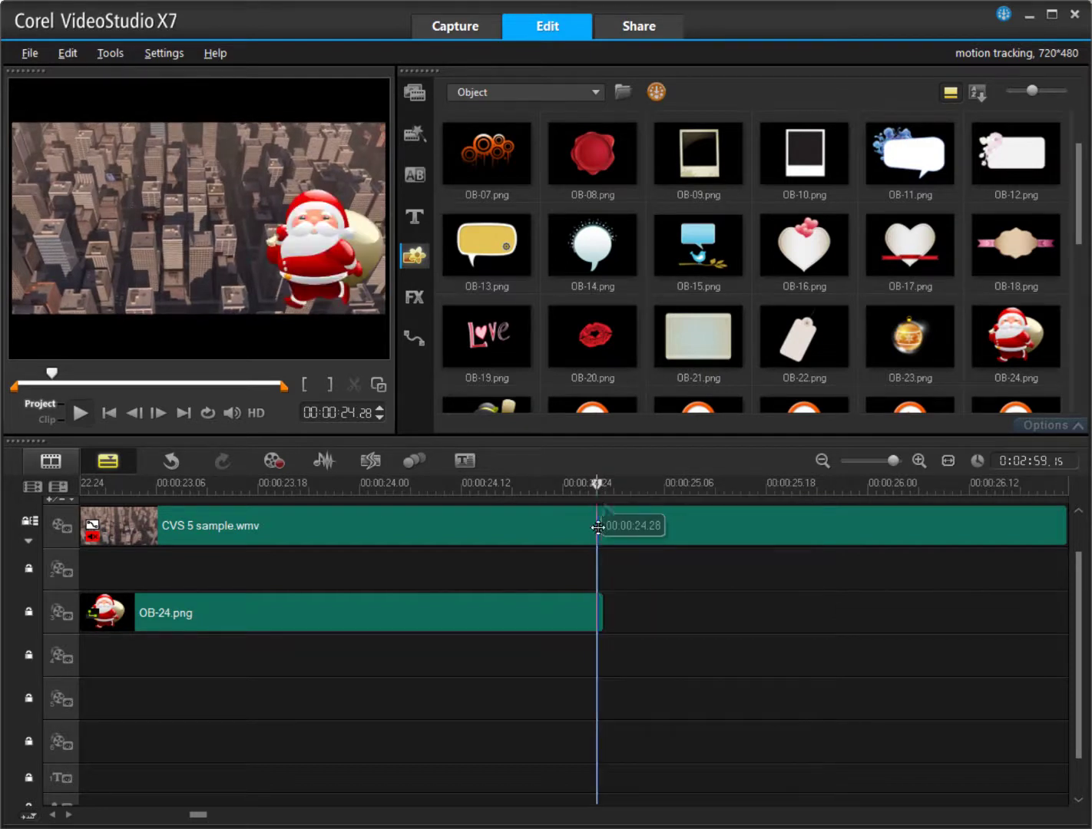
Step: Insert a second OB-24.png Santa directly after the first Santa clip on the same overlay track
left_click(592, 604)
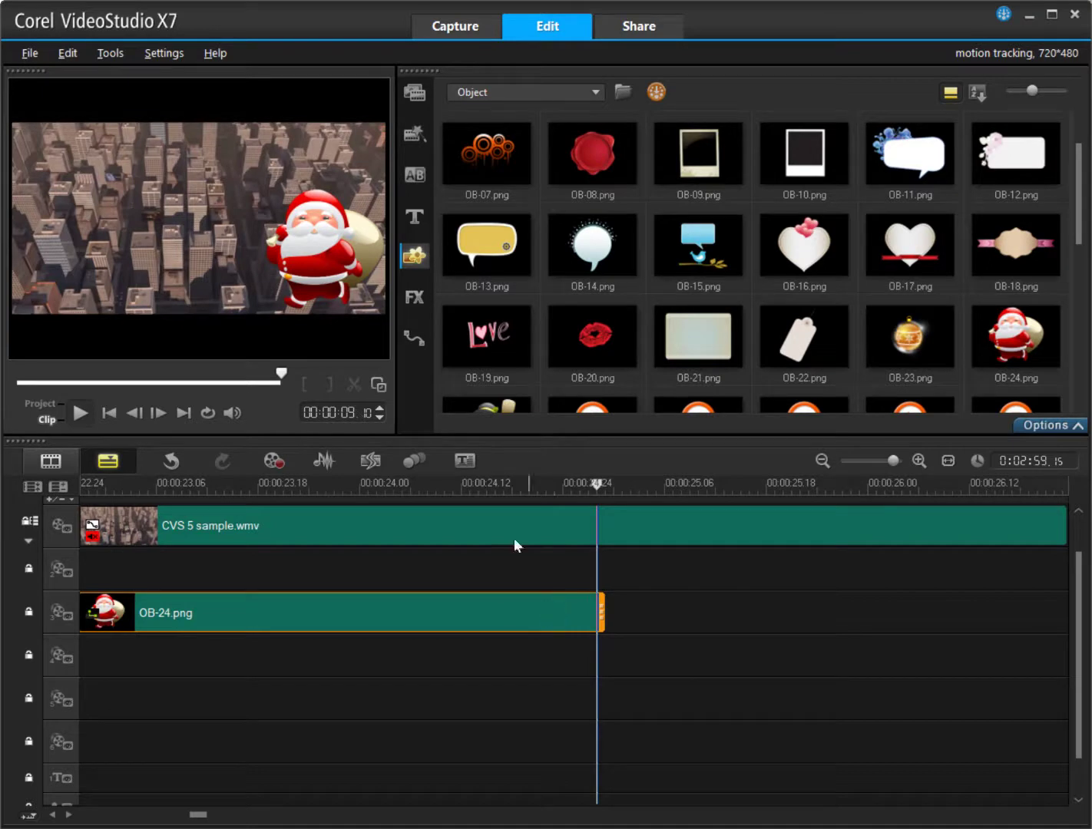
left_click(572, 484)
left_click_drag(575, 484, 597, 484)
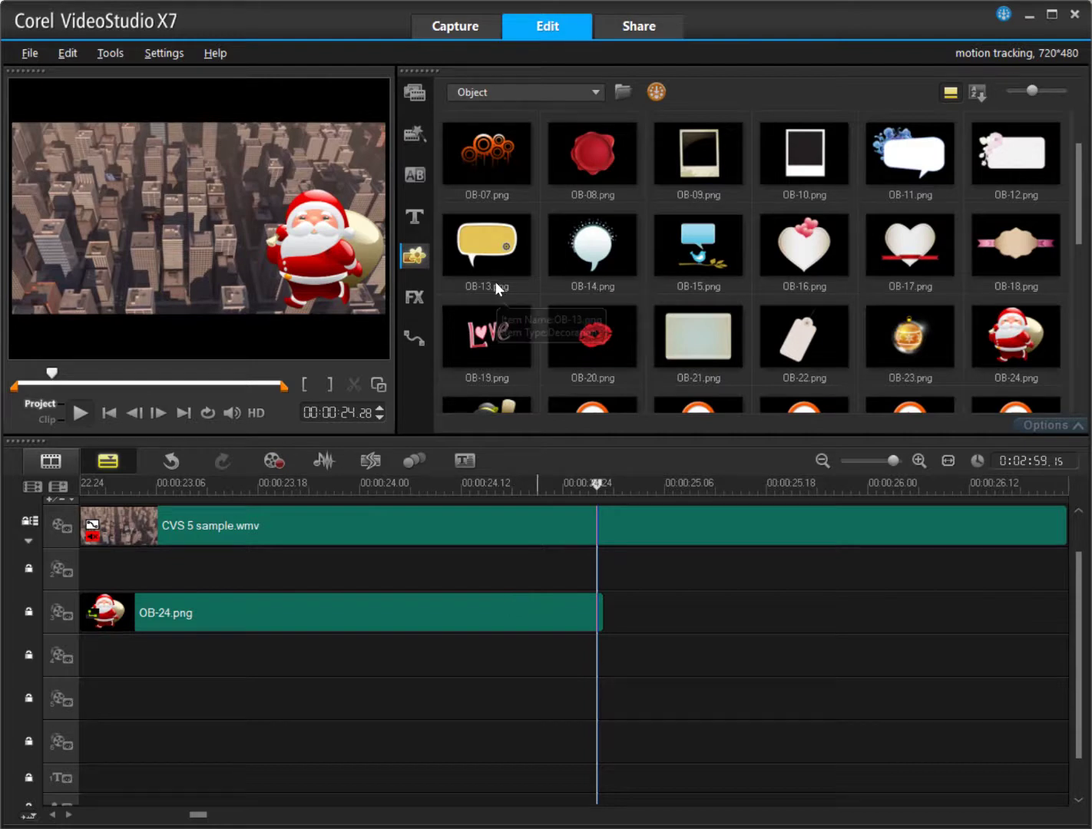
left_click_drag(990, 357, 608, 658)
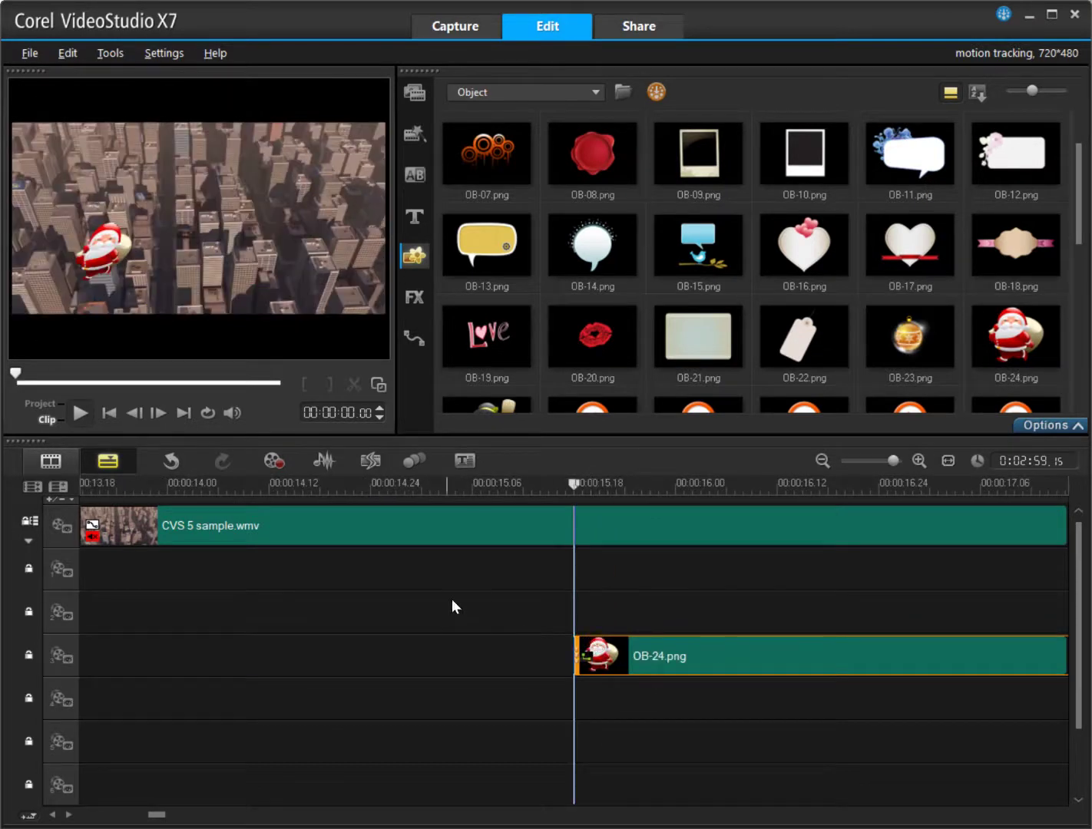
scroll(451, 598, "down", 1)
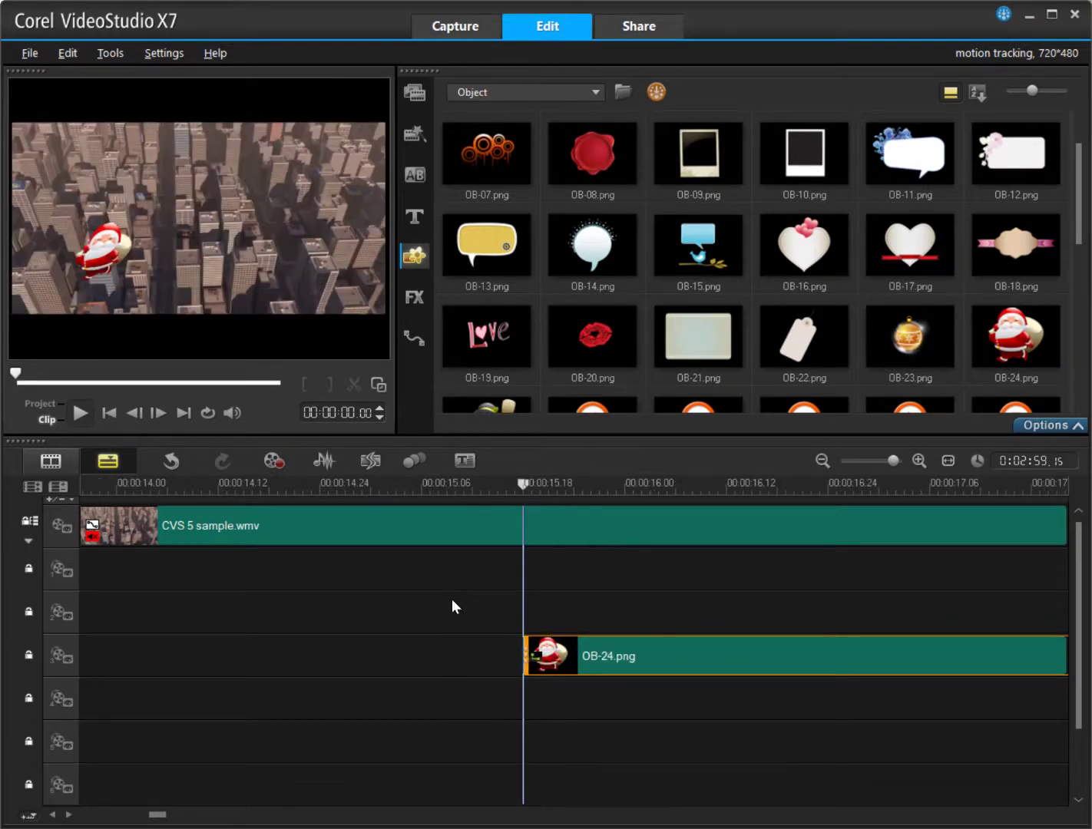
left_click(859, 458)
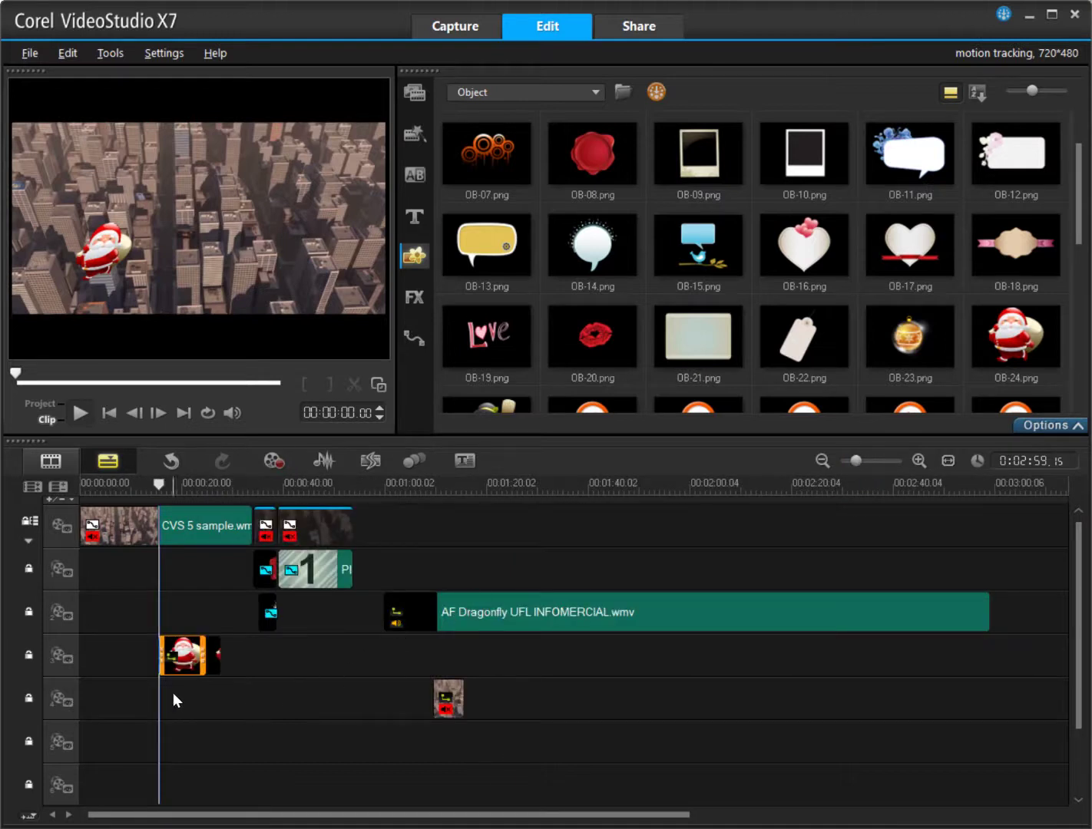
left_click(862, 462)
left_click(877, 459)
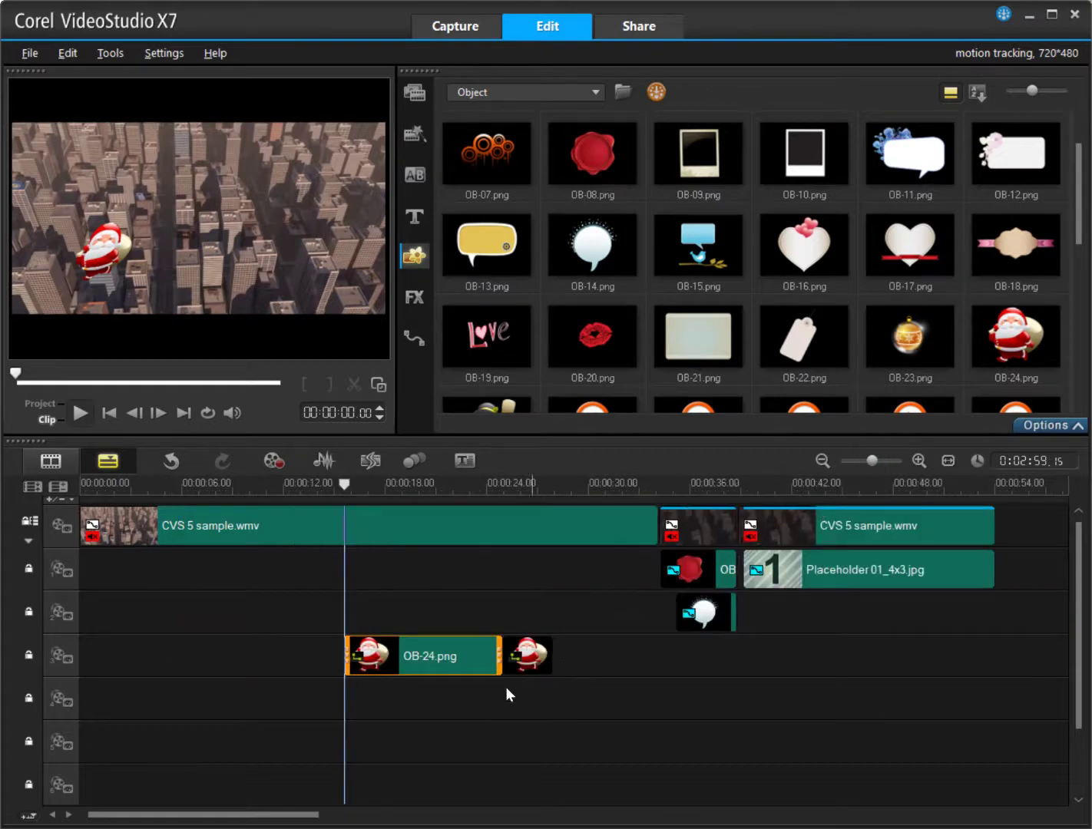
Step: Try pasting all of the first Santa clip's attributes onto the second, scrub through it, and remove the pasted motion
right_click(449, 662)
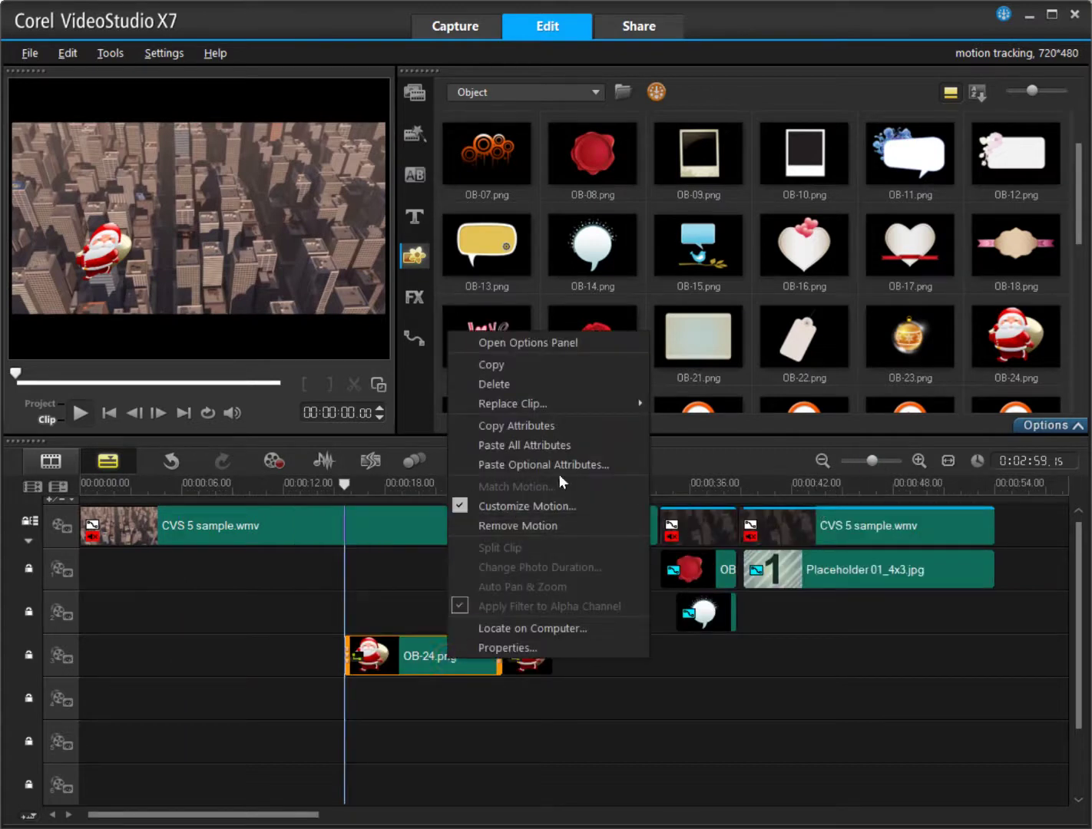
left_click(558, 427)
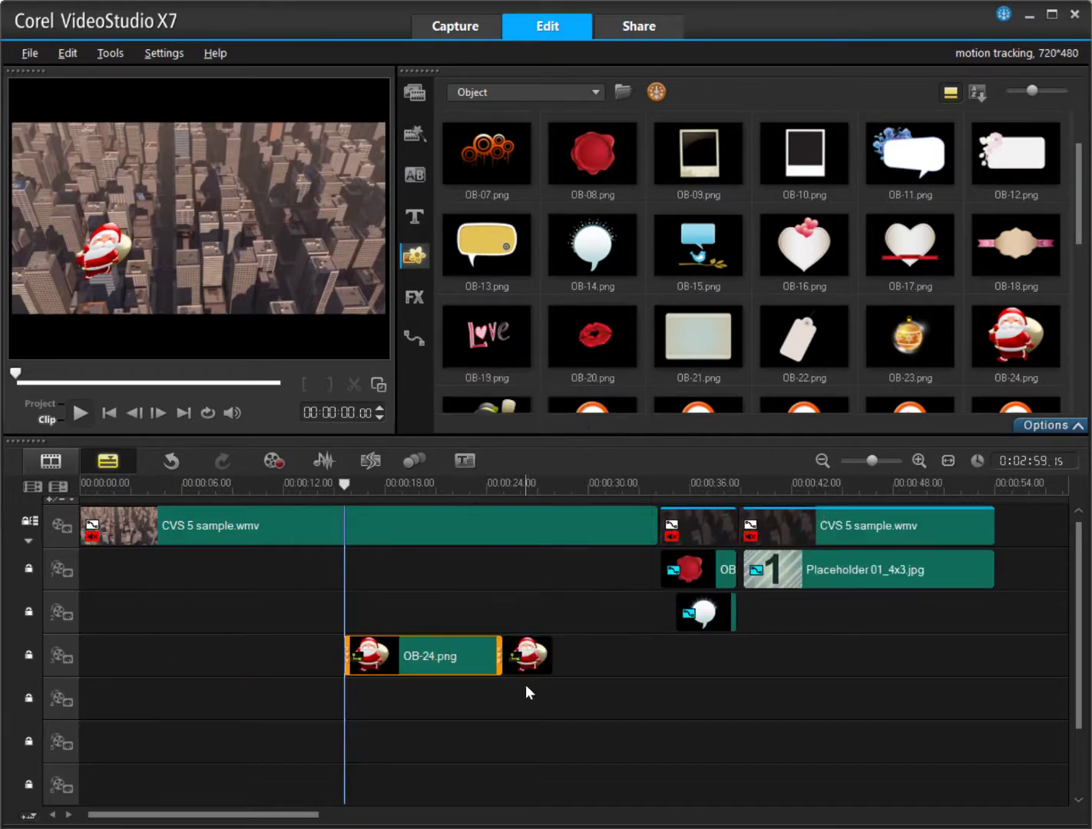
left_click(526, 661)
right_click(529, 657)
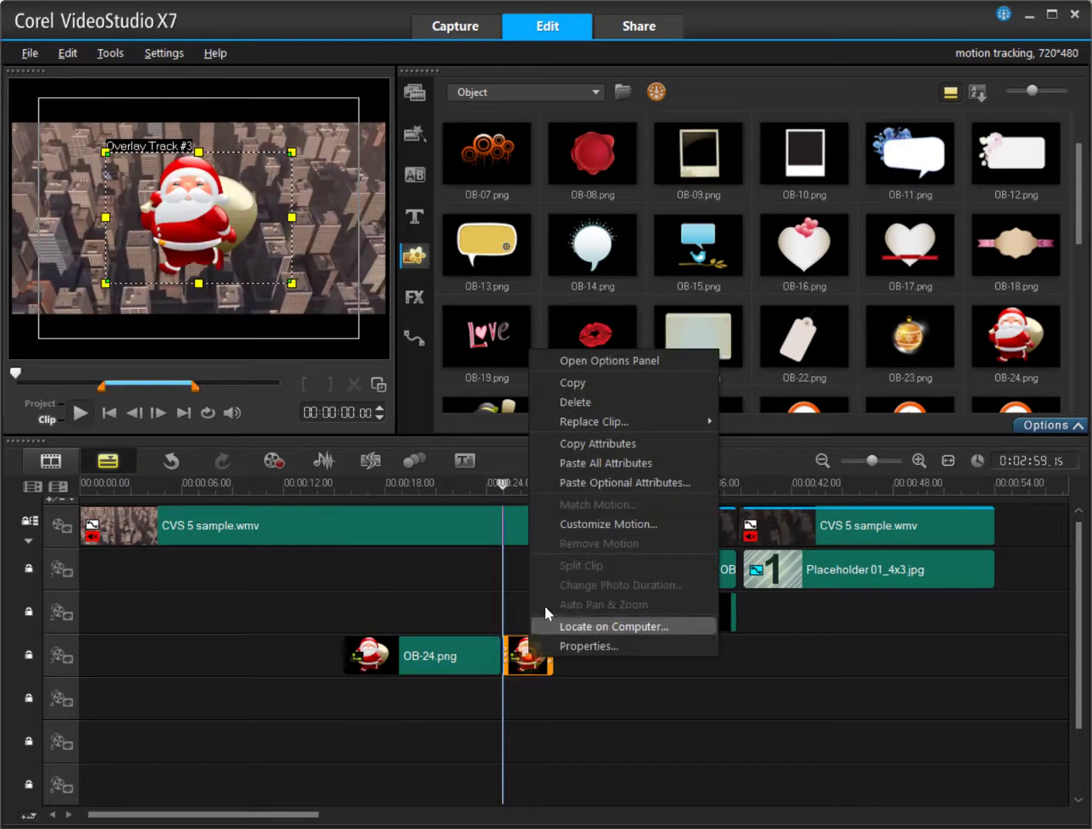
left_click(591, 463)
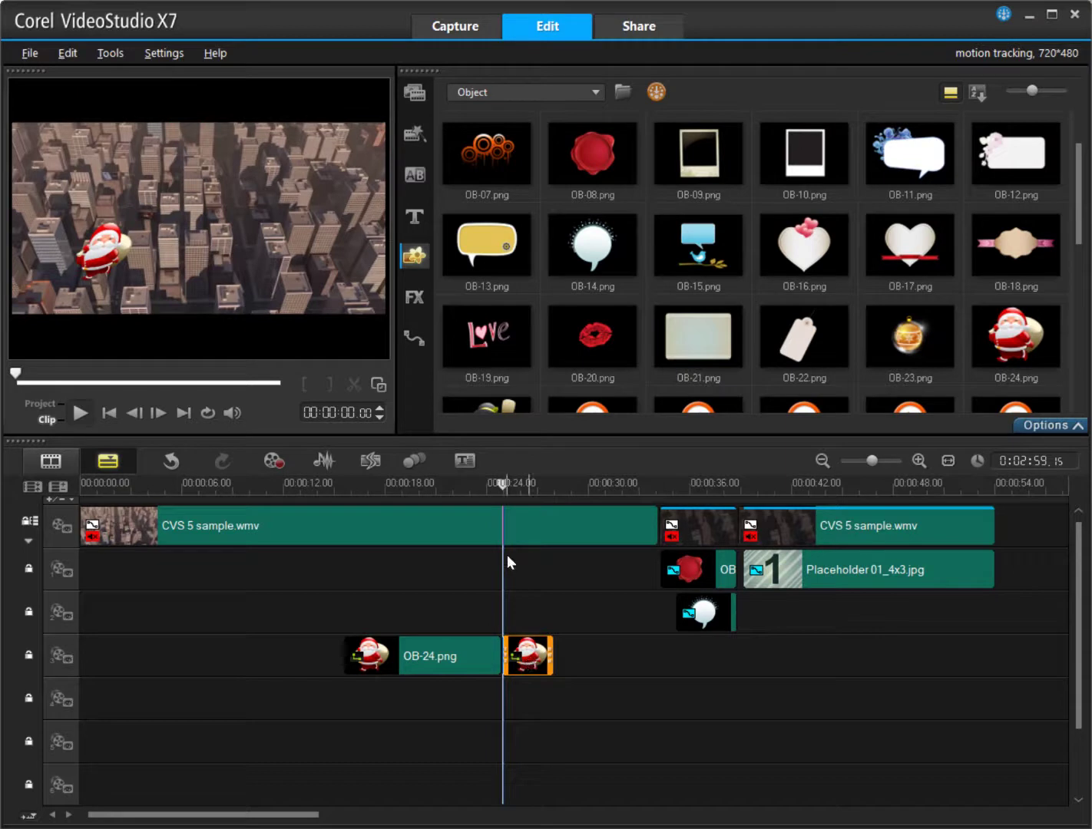
left_click(509, 486)
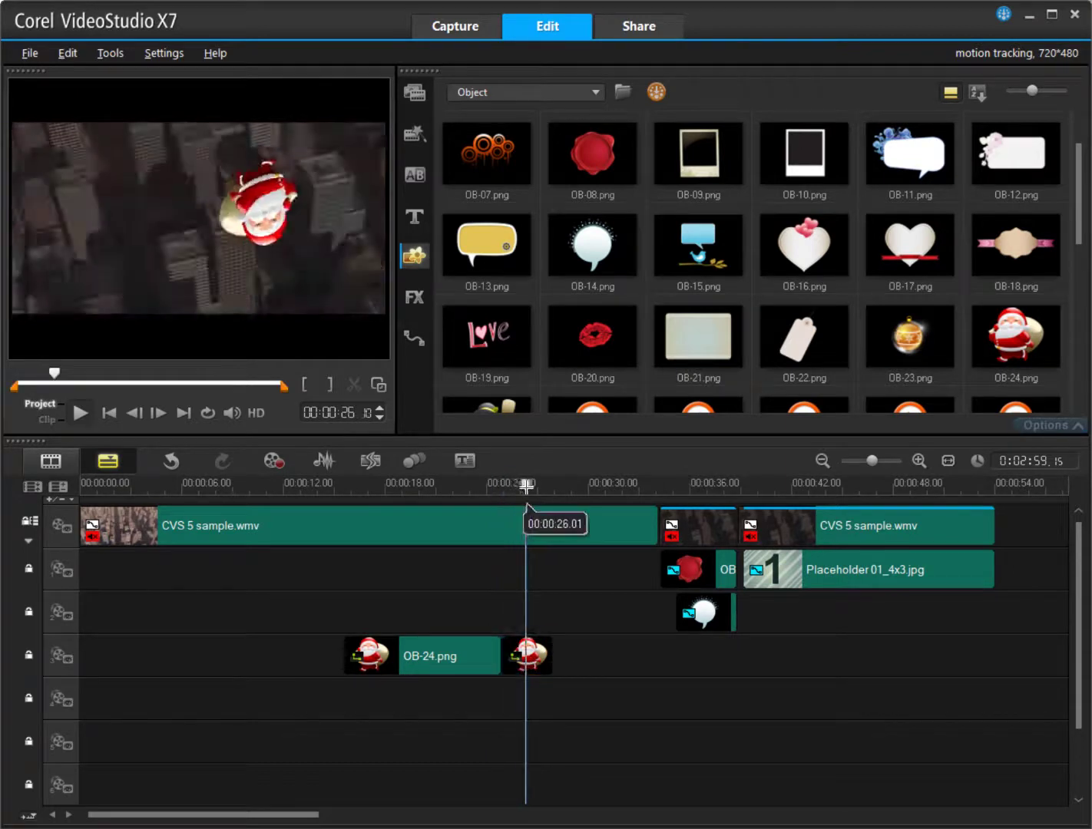
mouse_move(508, 485)
left_mouse_down()
mouse_move(473, 488)
mouse_move(511, 495)
left_mouse_up()
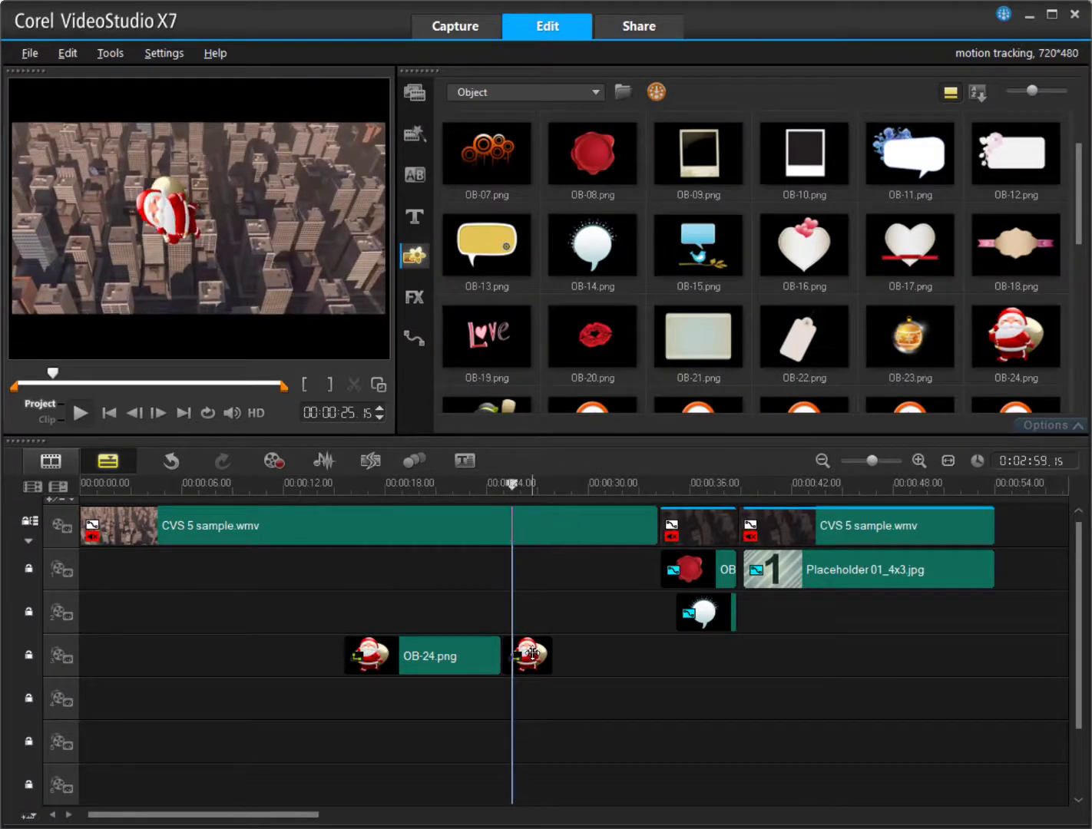
right_click(533, 653)
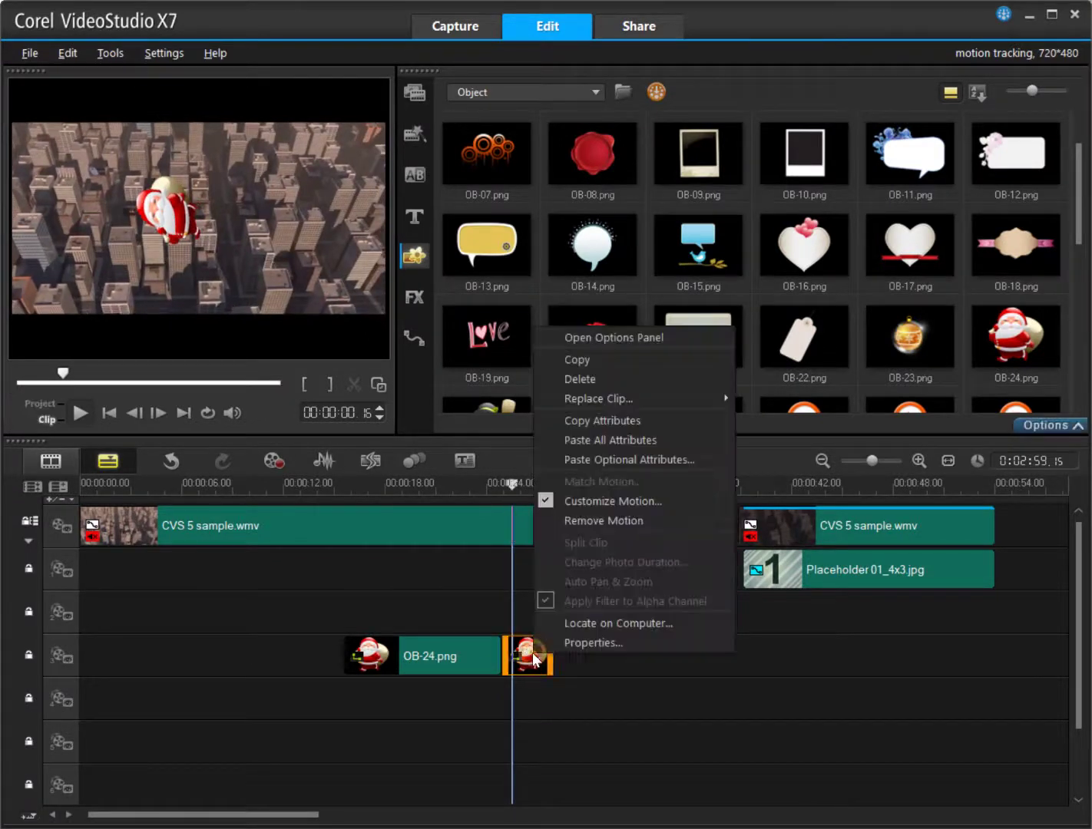
left_click(628, 521)
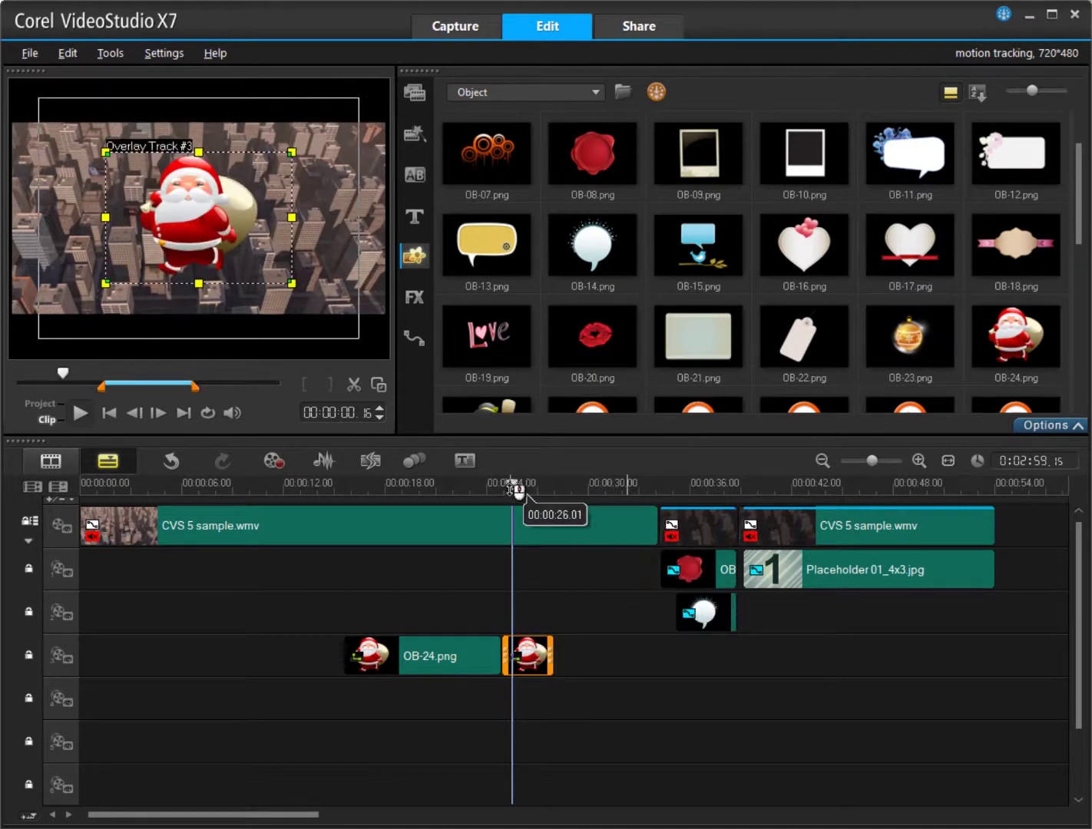
Step: Paste only the Rotation and Size & Distortion attributes onto the second Santa clip
right_click(515, 650)
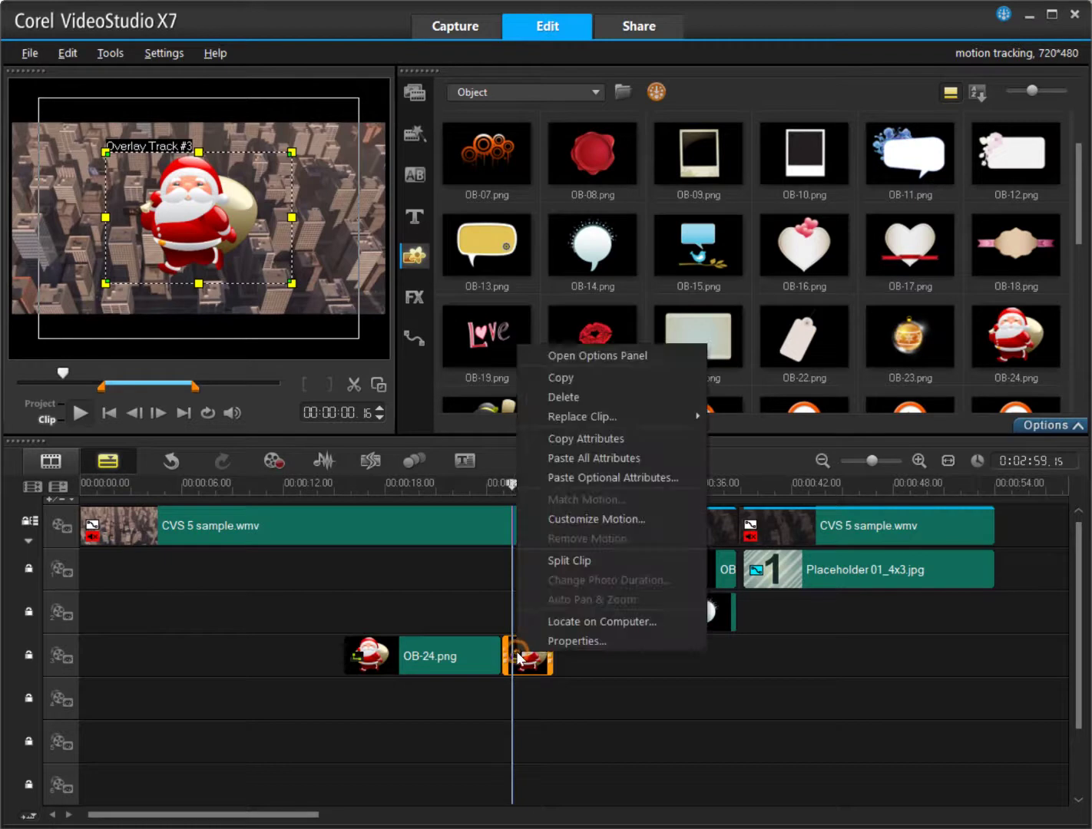
left_click(600, 479)
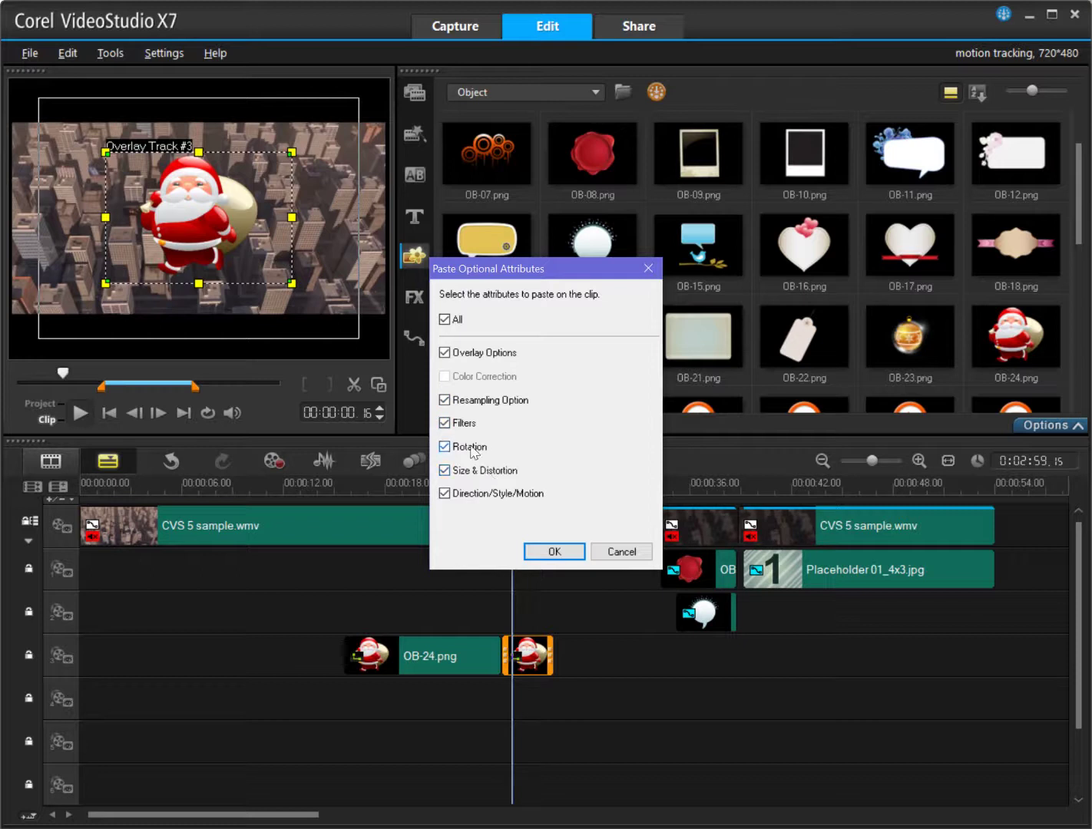
left_click(443, 423)
left_click(443, 400)
left_click(445, 352)
left_click(445, 495)
left_click(550, 551)
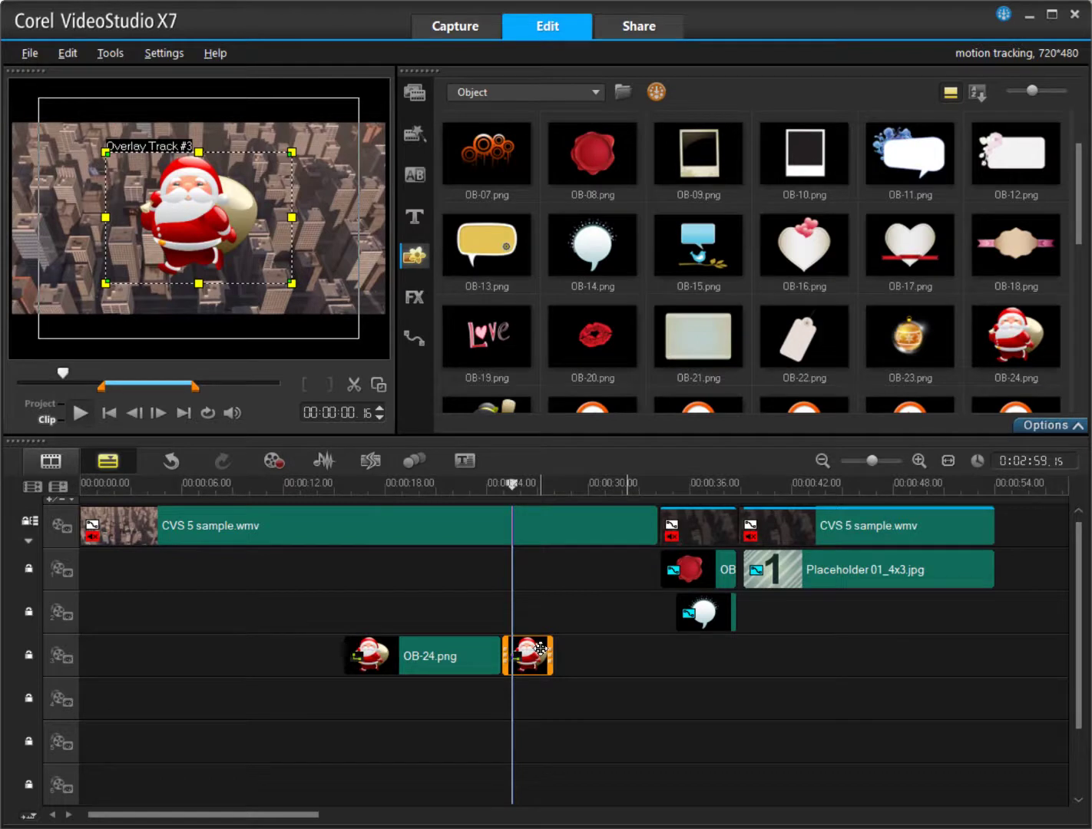
Step: Copy the first Santa clip's attributes again, try pasting optional attributes onto the second clip, and scrub across the cut between them
left_click(490, 653)
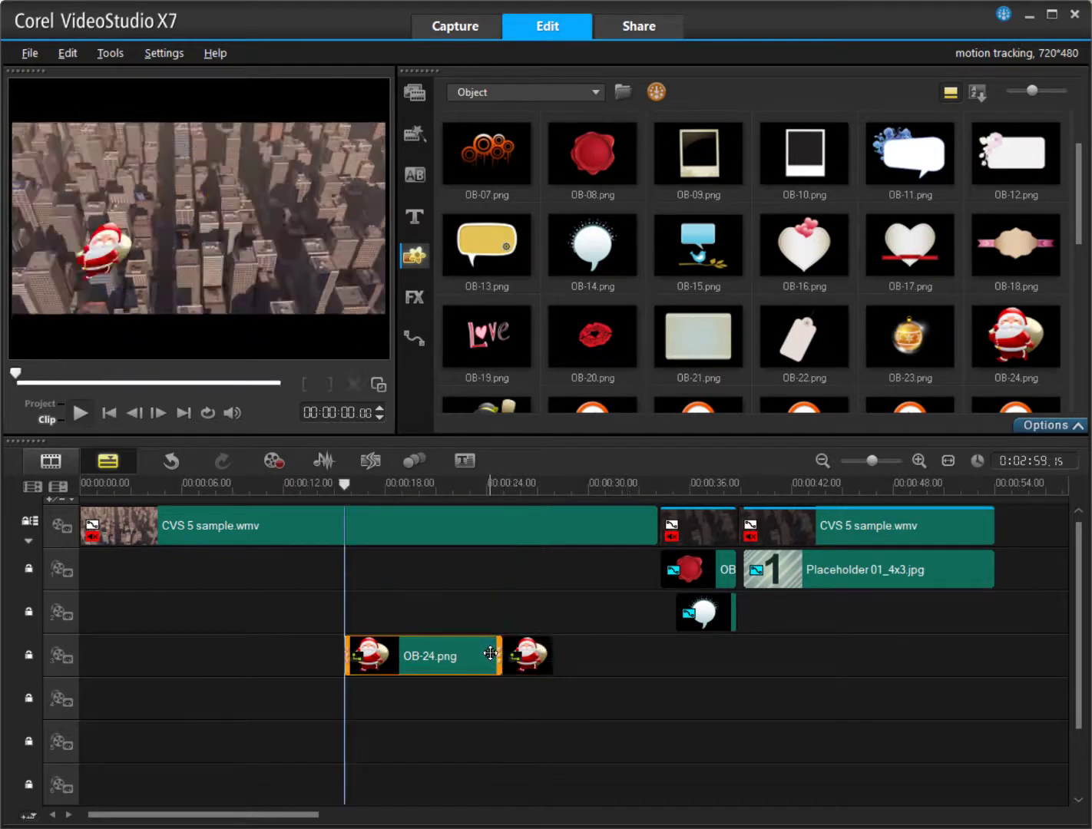
right_click(490, 654)
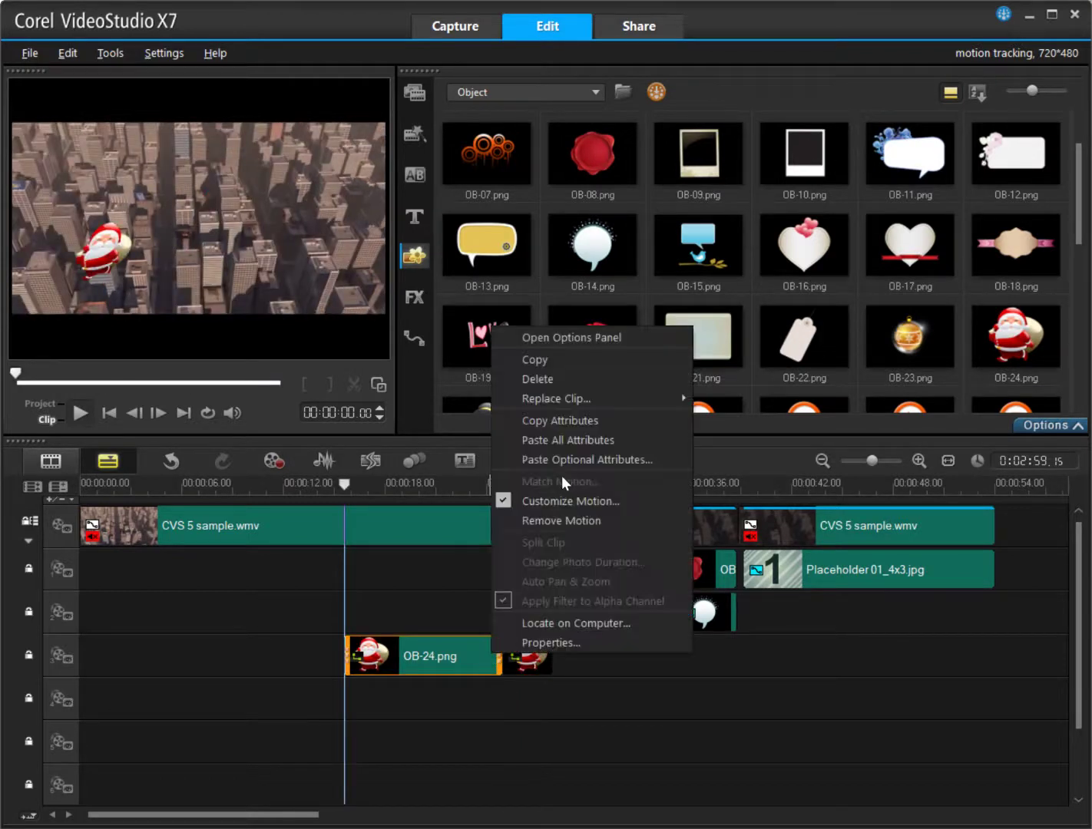
left_click(555, 420)
right_click(522, 649)
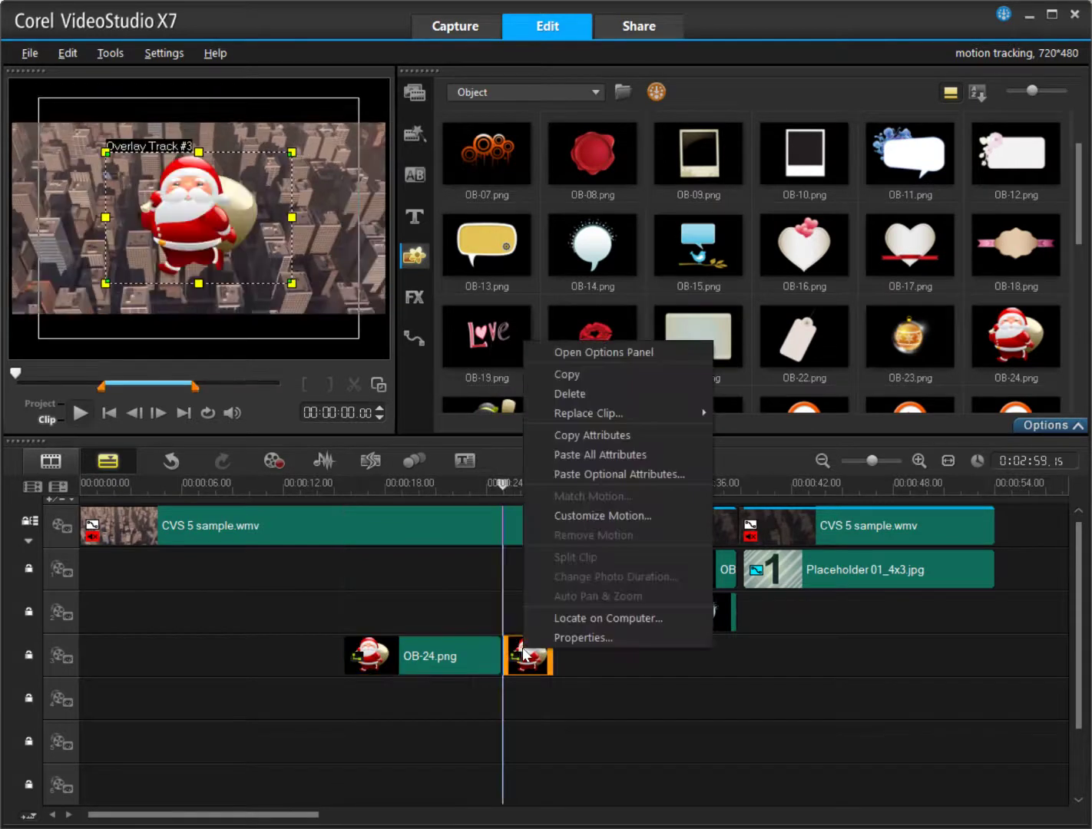
left_click(582, 473)
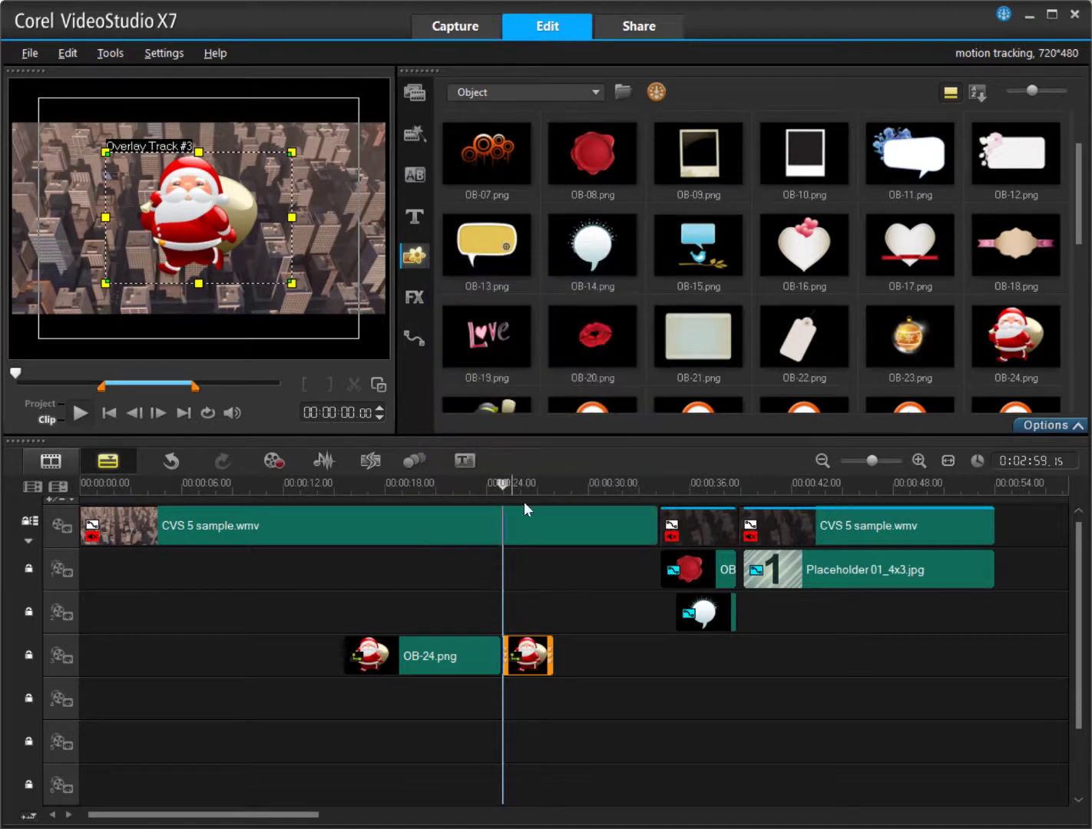
mouse_move(521, 493)
left_mouse_down()
mouse_move(487, 486)
mouse_move(504, 498)
left_mouse_up()
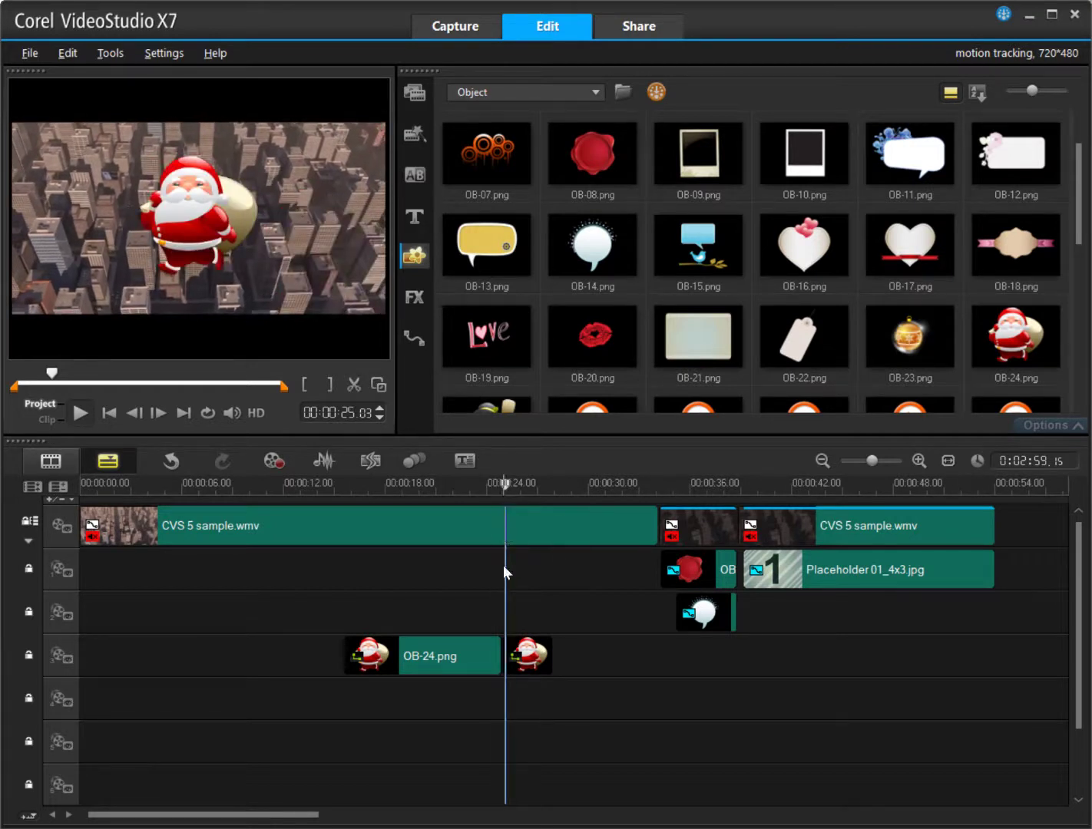
Step: Review the second Santa clip's edit and attribute options, and anchor the graphic at the bottom right of the frame
left_click(541, 672)
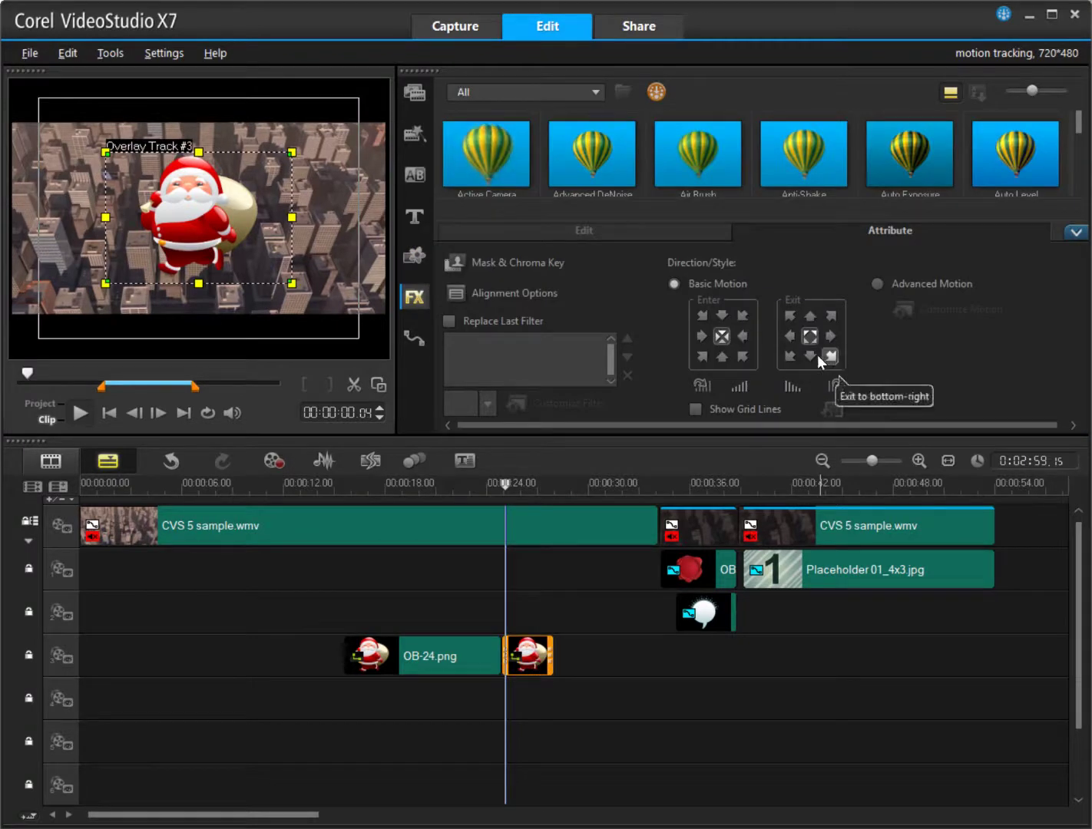
left_click(655, 233)
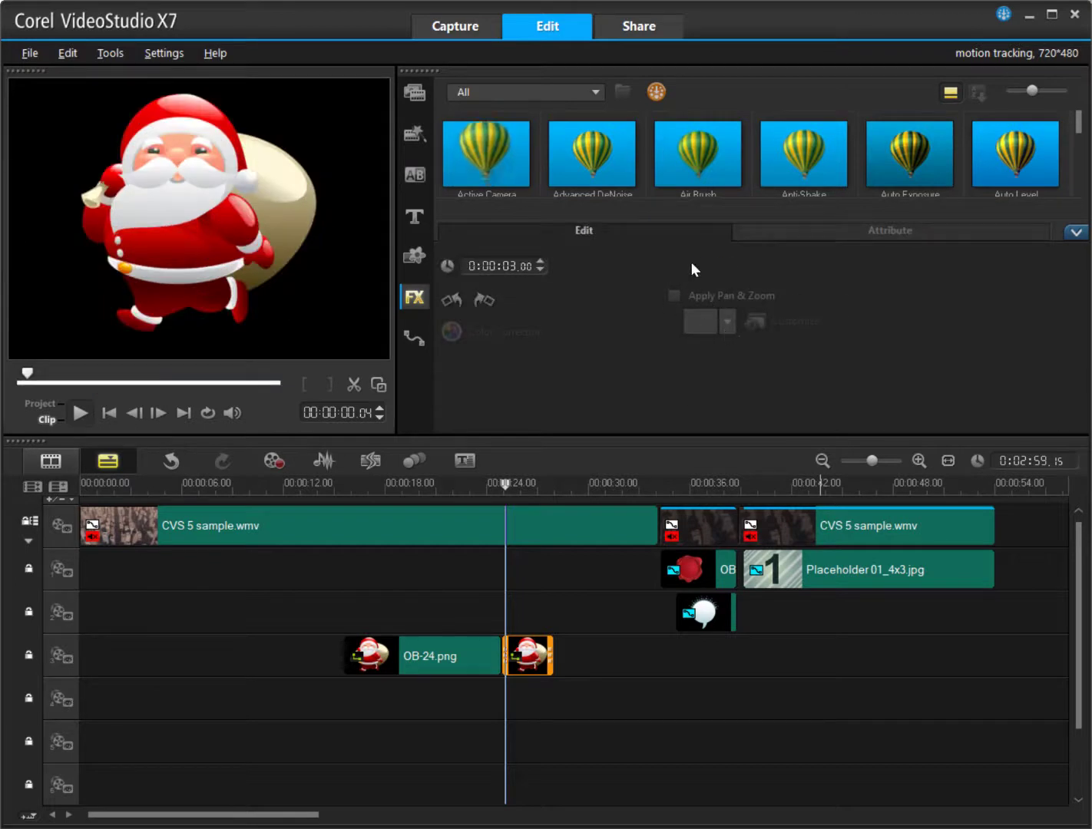
left_click(782, 240)
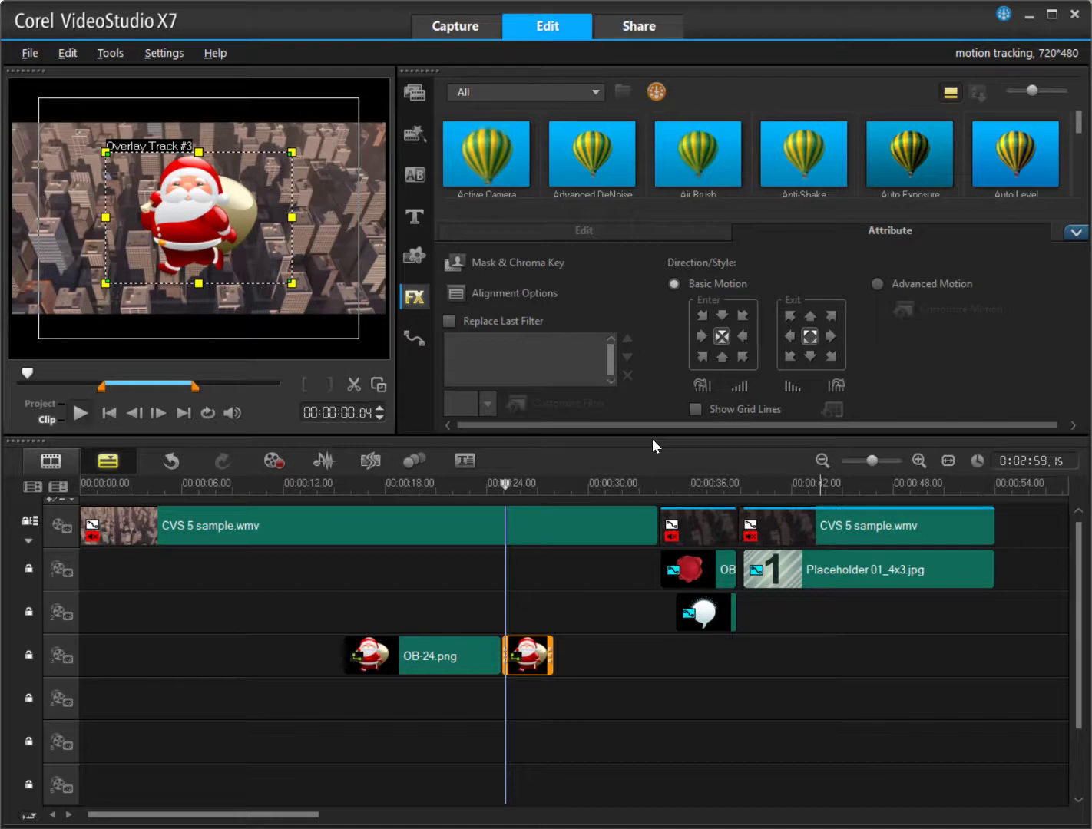
right_click(211, 238)
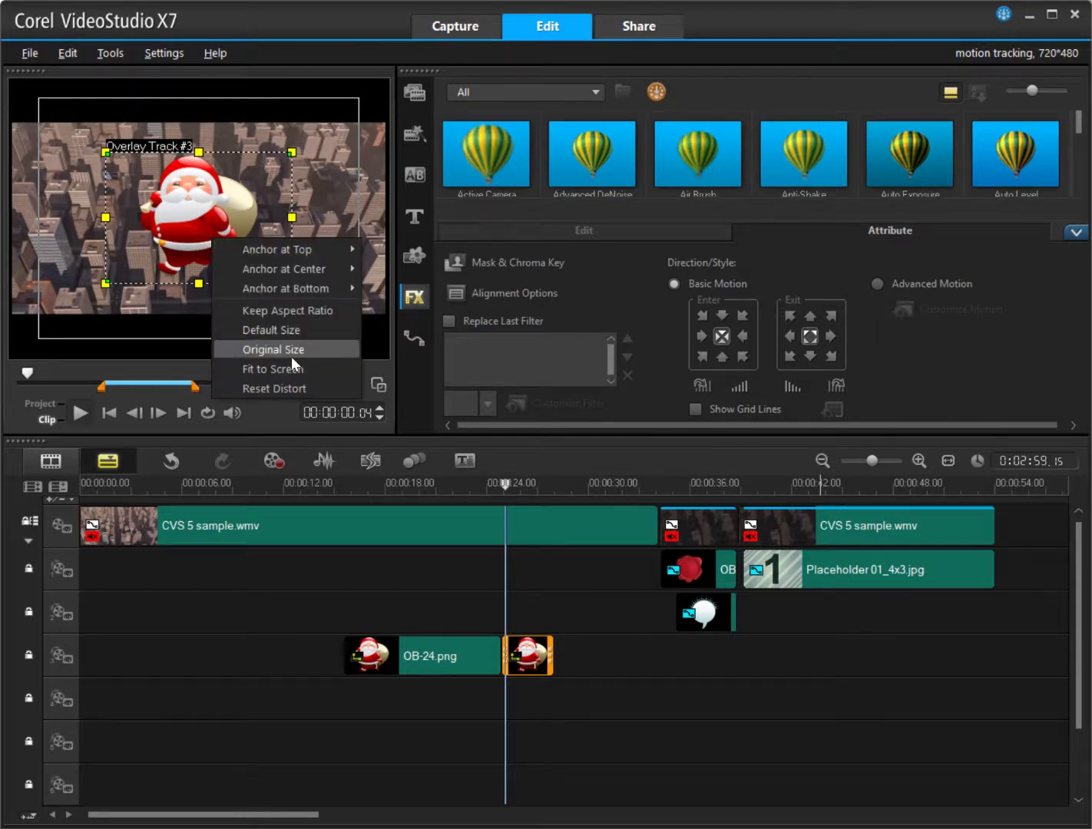
mouse_move(310, 273)
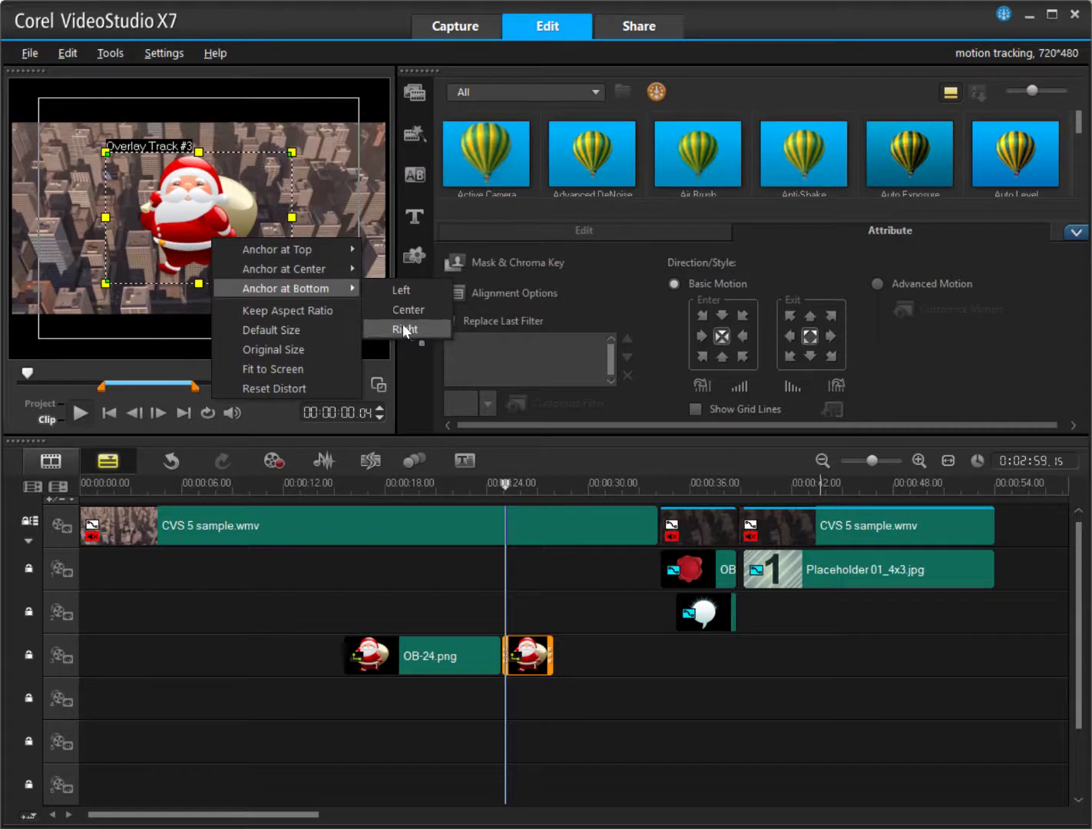
left_click(403, 329)
Step: Overlap the second Santa on Overlay Track #4, align it with the first Santa's final position, and return it directly after the first clip
mouse_move(506, 491)
left_mouse_down()
mouse_move(500, 480)
mouse_move(510, 483)
mouse_move(501, 489)
left_mouse_up()
left_click(525, 651)
left_click_drag(524, 650, 516, 682)
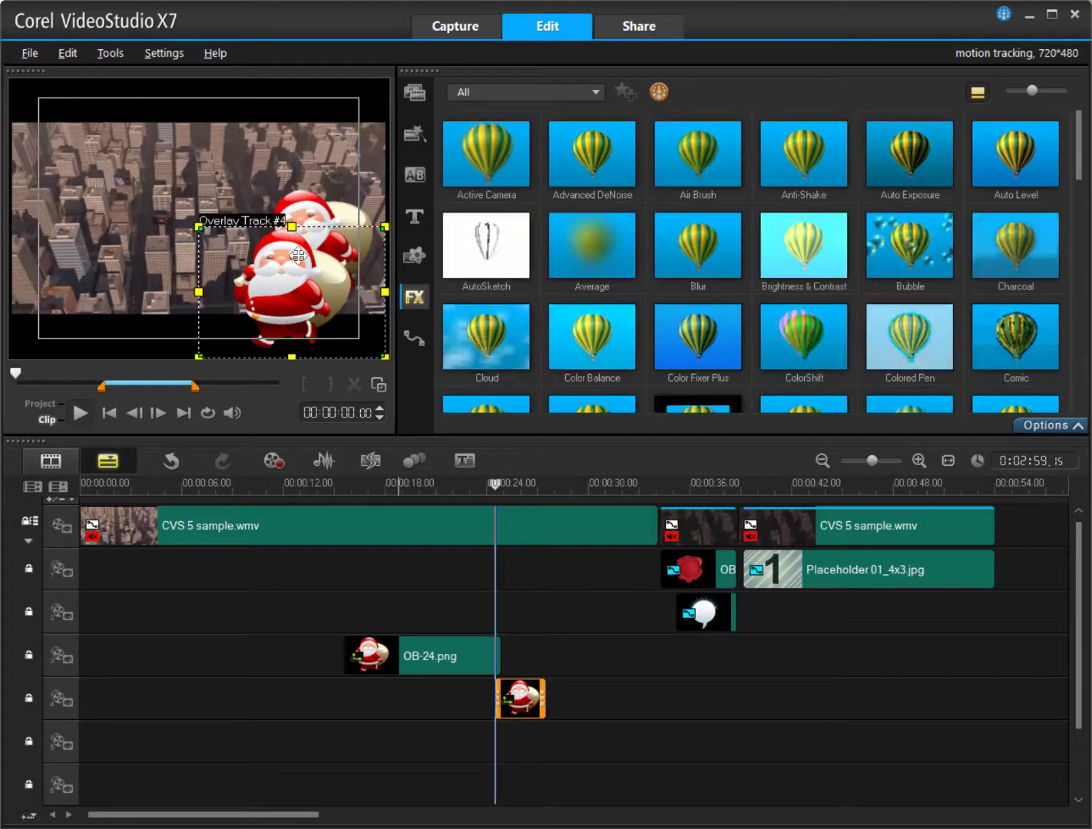
left_click_drag(297, 283, 315, 243)
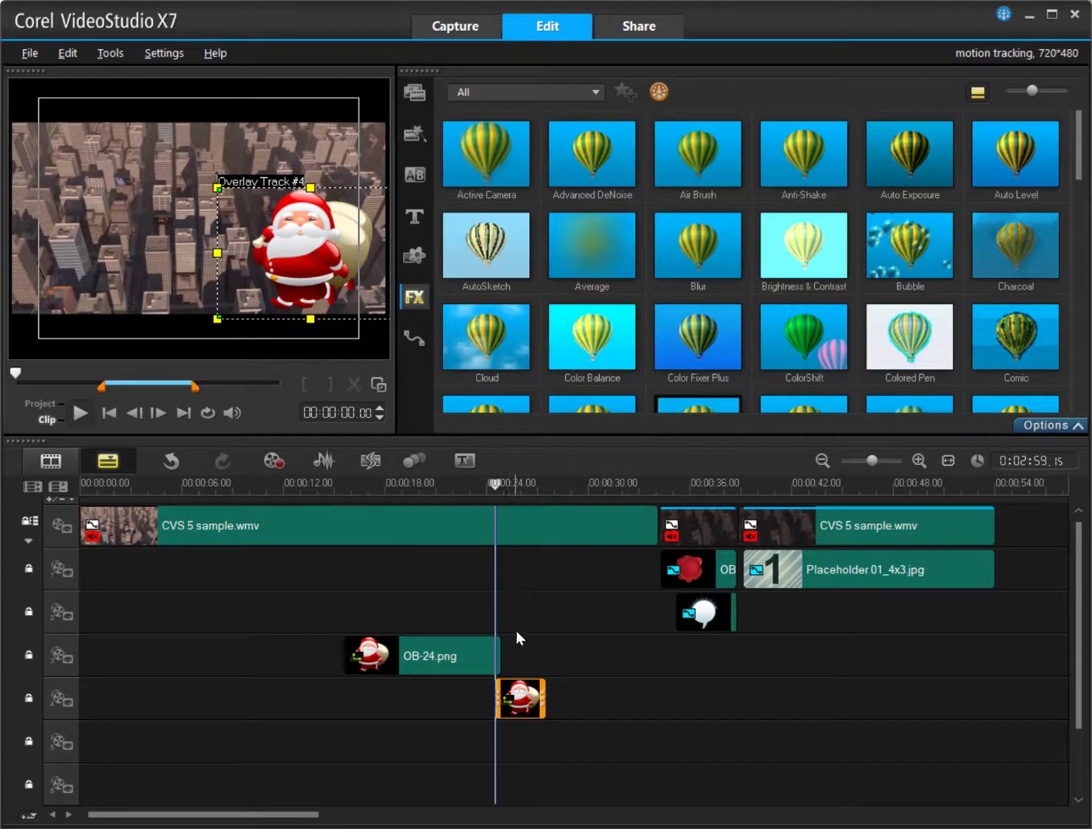
left_click_drag(524, 691, 530, 656)
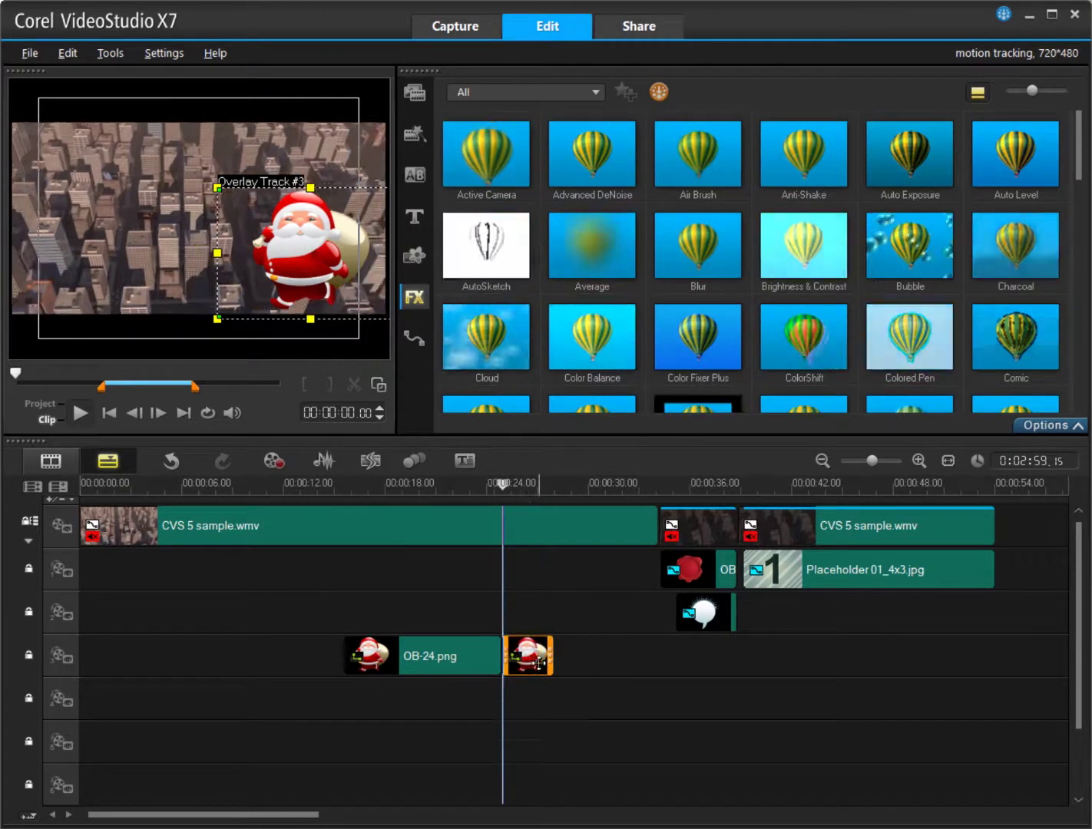
Step: Play the project from just before the first Santa and again from 00:00:23.07 to check the handover, and return the playhead to 00:00:14.28
left_click_drag(490, 493, 335, 492)
left_click(74, 415)
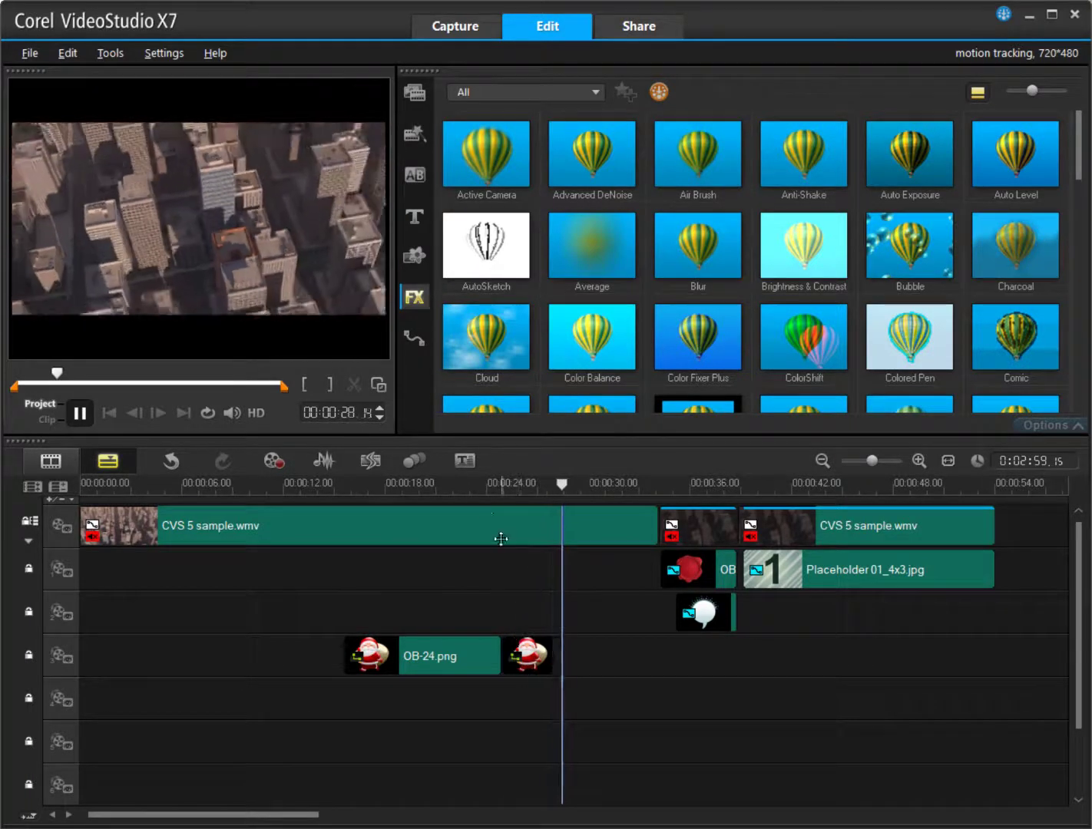
left_click(470, 485)
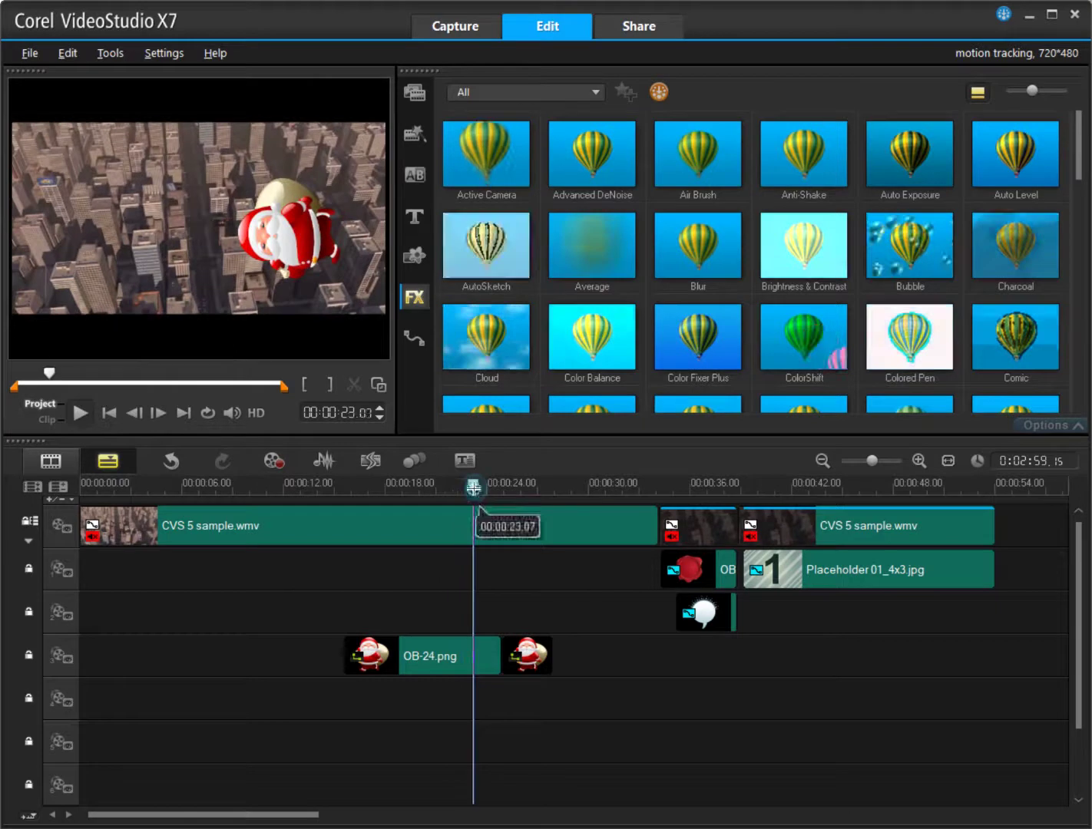
left_click(81, 413)
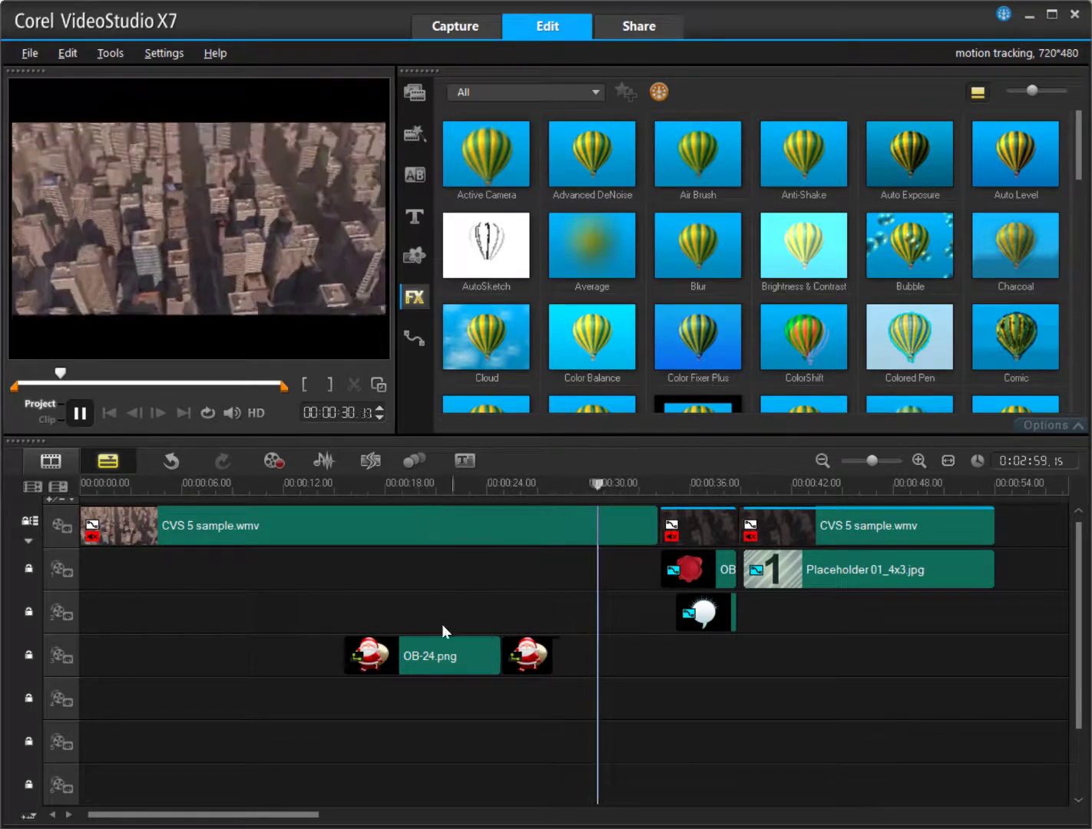
left_click(335, 616)
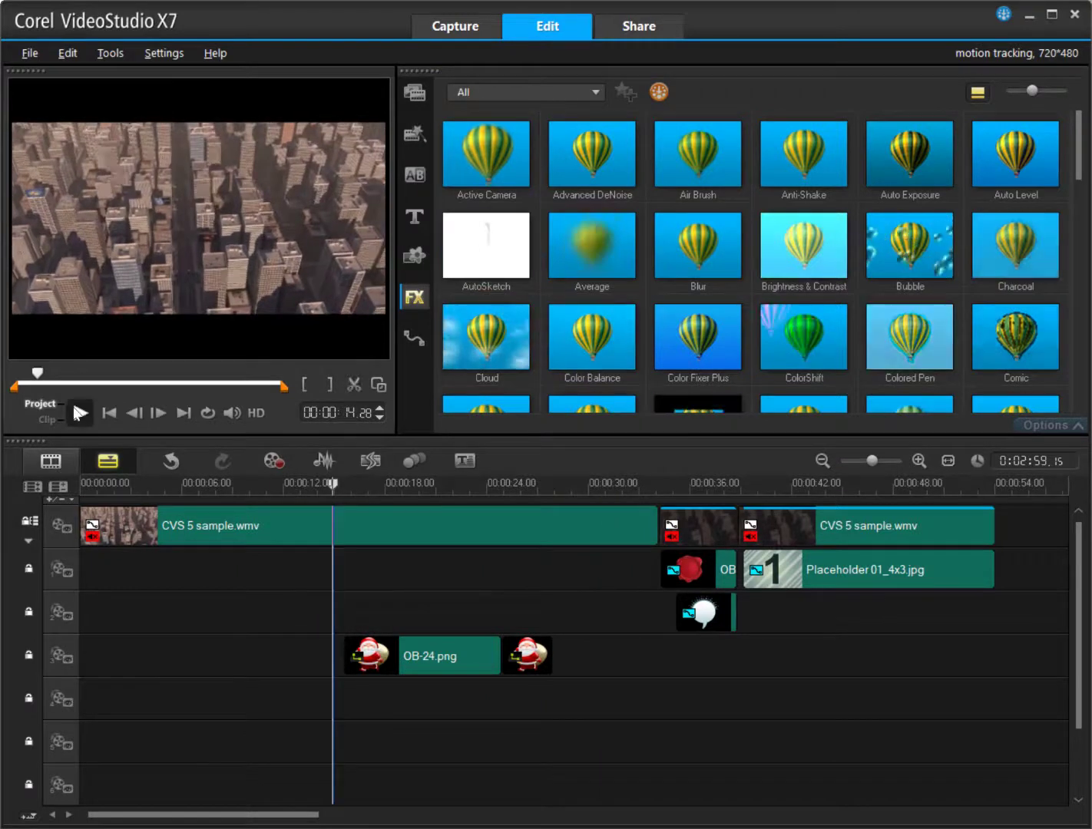
Step: Save the motion tracking project
left_click(31, 53)
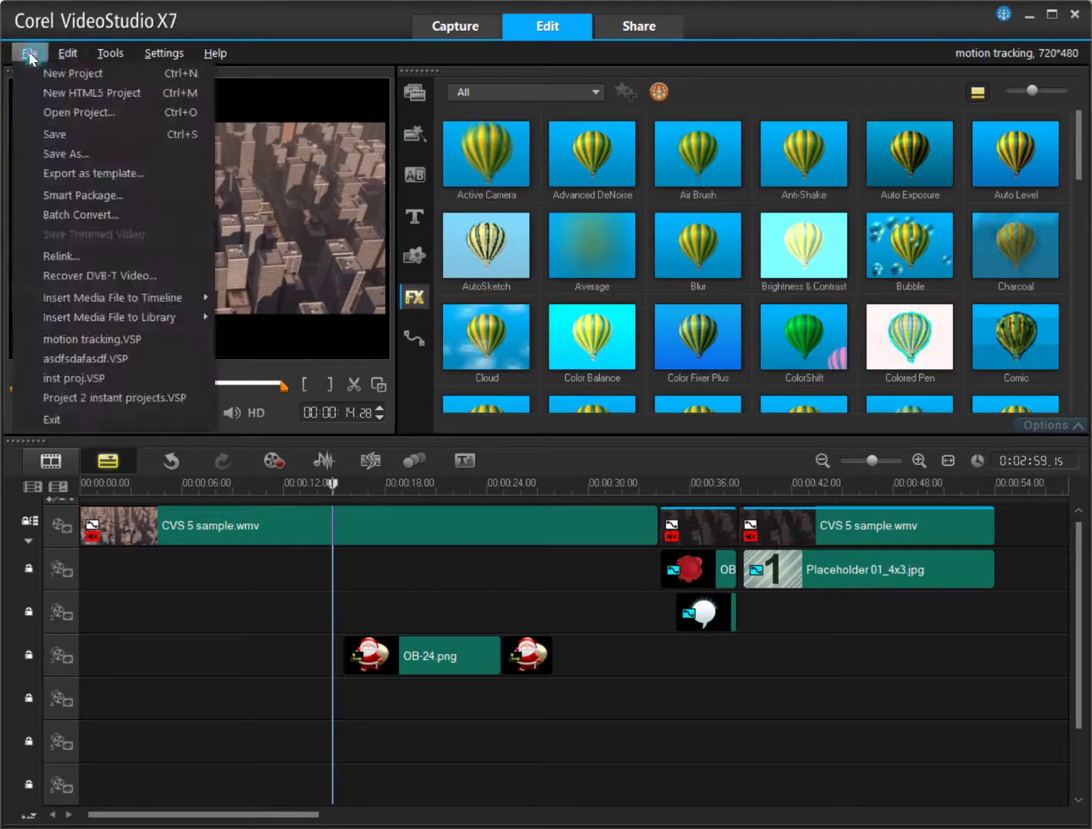
left_click(65, 134)
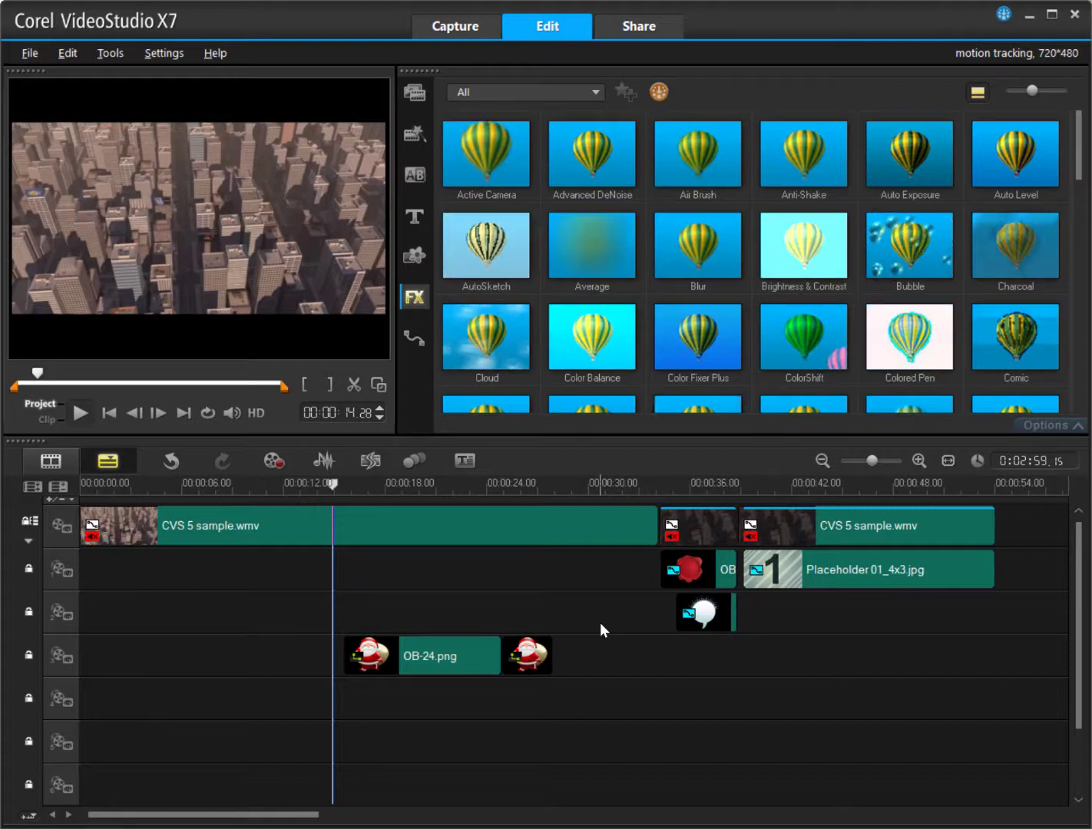
Step: Look over the timeline and preview the project frames at 00:00:50.01 and 00:00:33.16
scroll(600, 623, "down", 1)
scroll(597, 621, "up", 1)
scroll(597, 620, "down", 3)
scroll(597, 620, "up", 3)
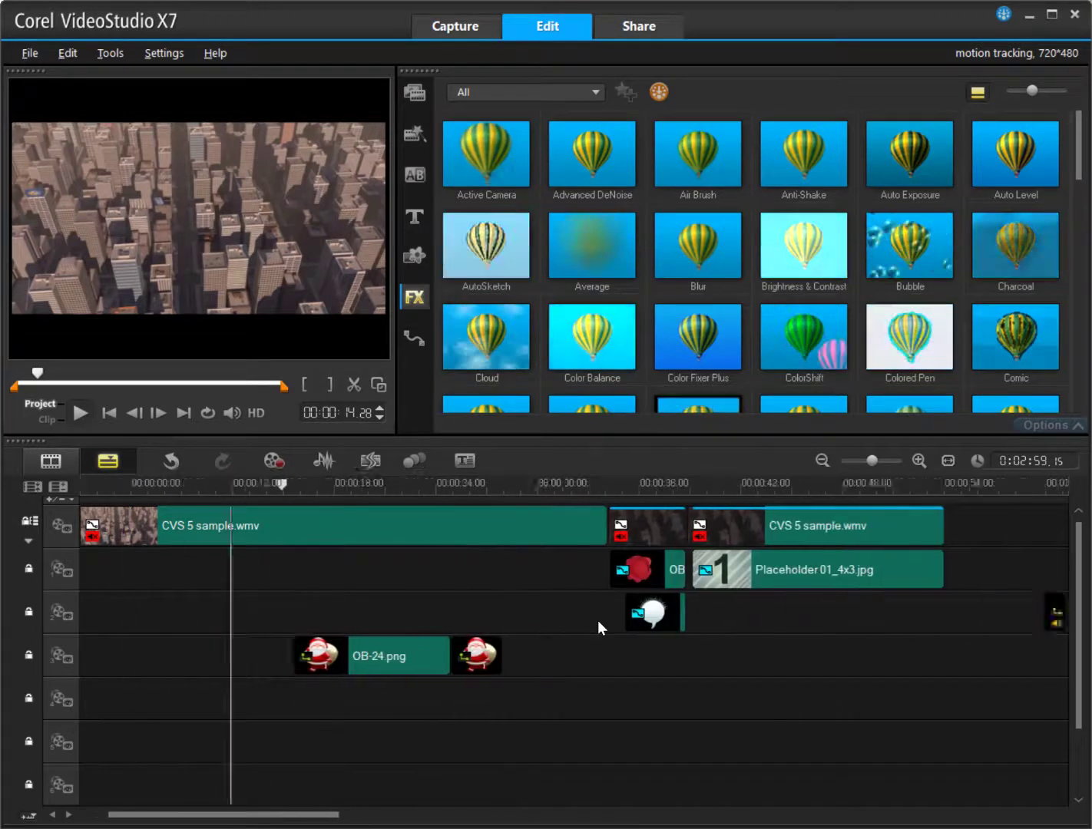
scroll(597, 619, "down", 1)
scroll(598, 619, "up", 2)
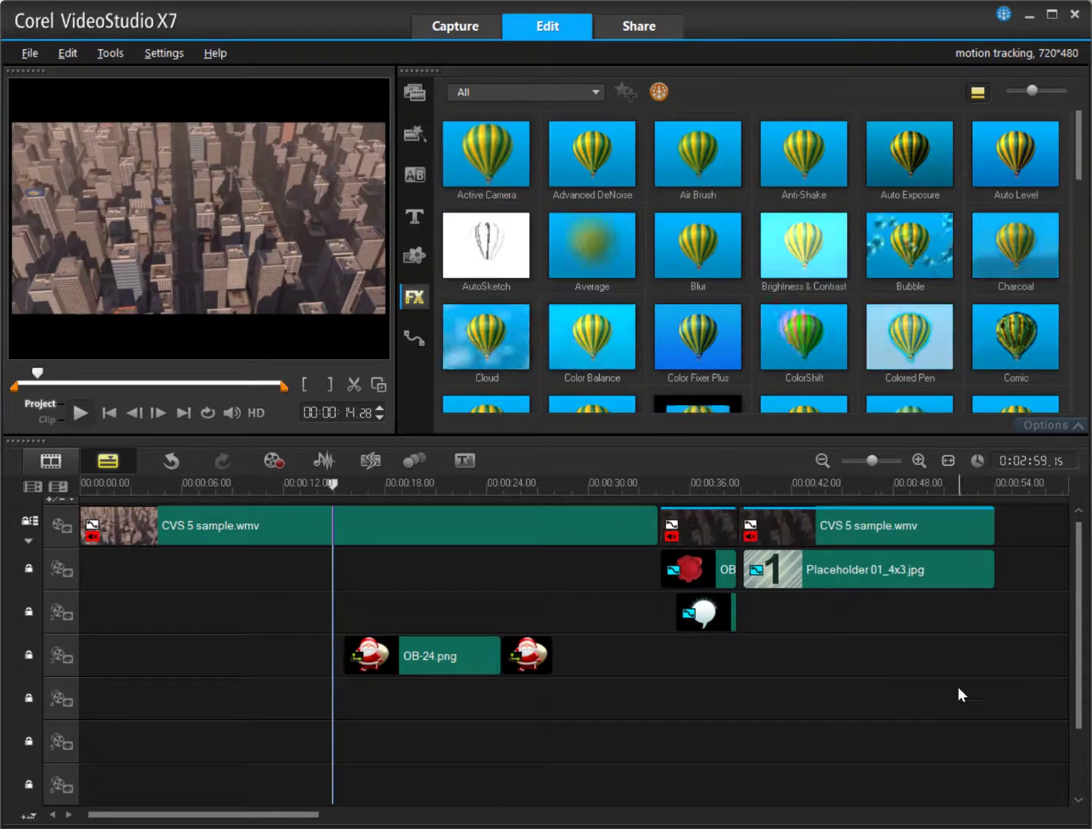
left_click(926, 696)
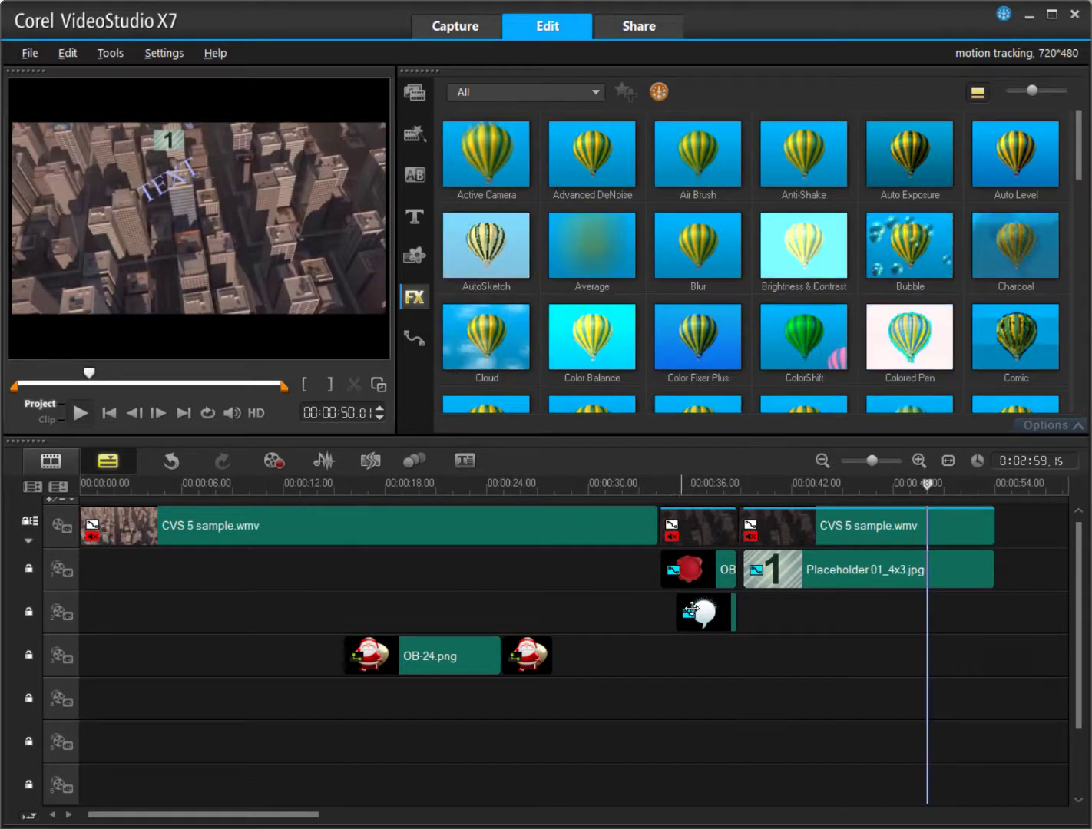
left_click(648, 712)
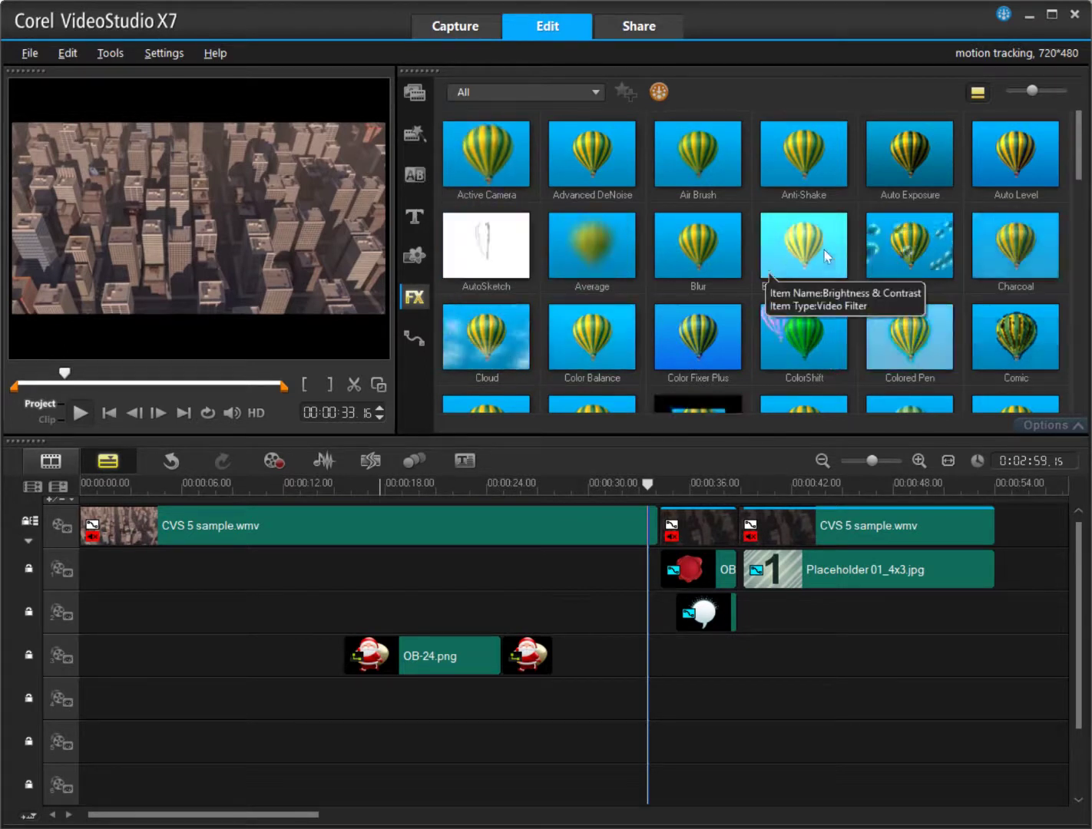
Step: Browse the instant projects and the sample media, and view SP-V01.mp4 in Single Clip Trim without trimming it
left_click(414, 137)
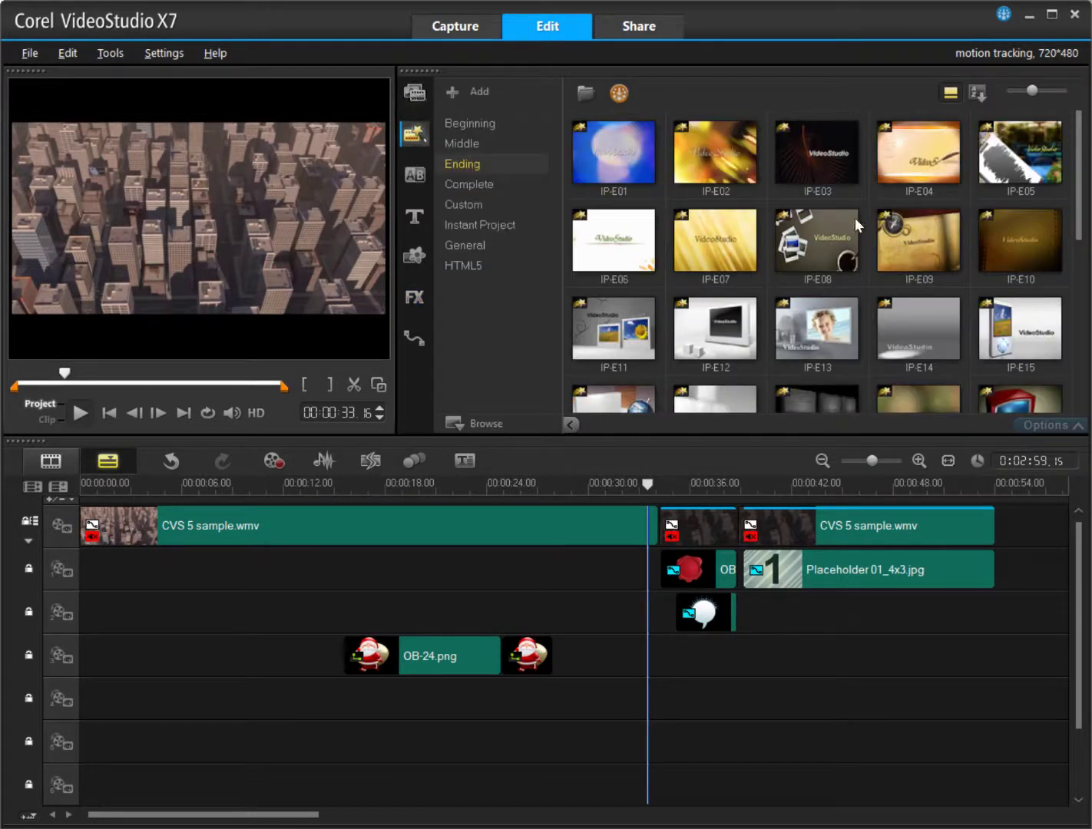
left_click(475, 127)
left_click(419, 101)
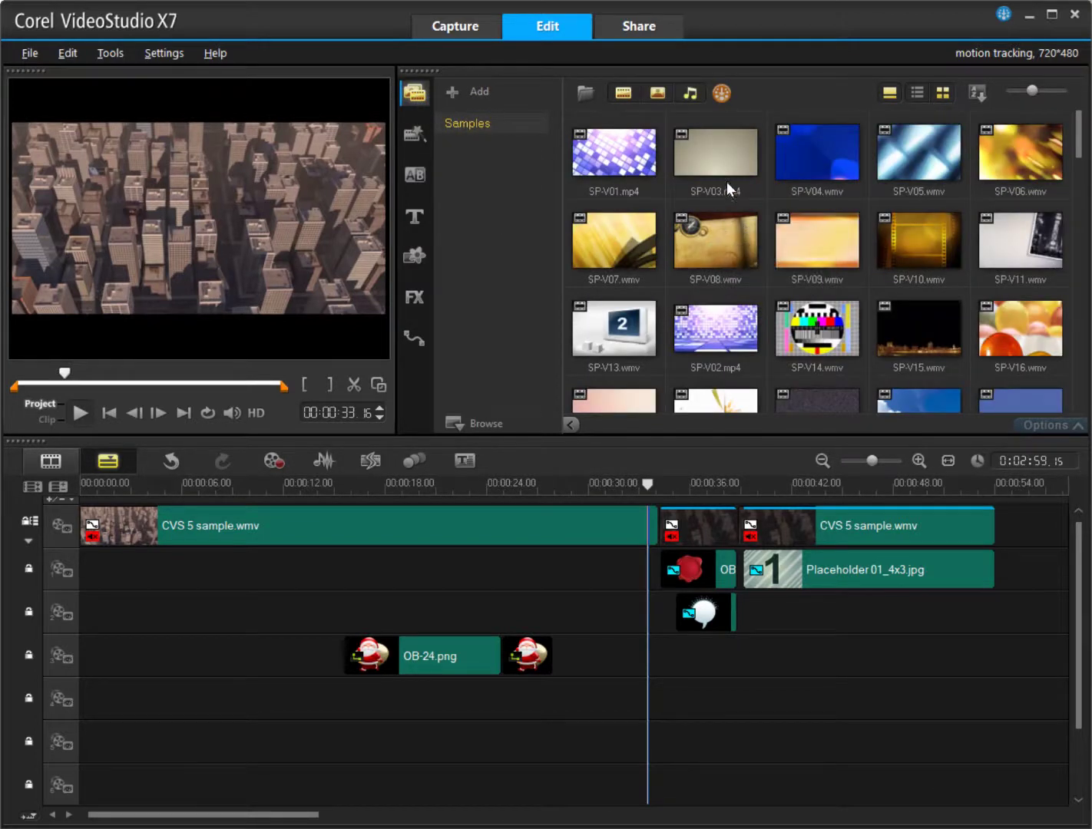
left_click(639, 156)
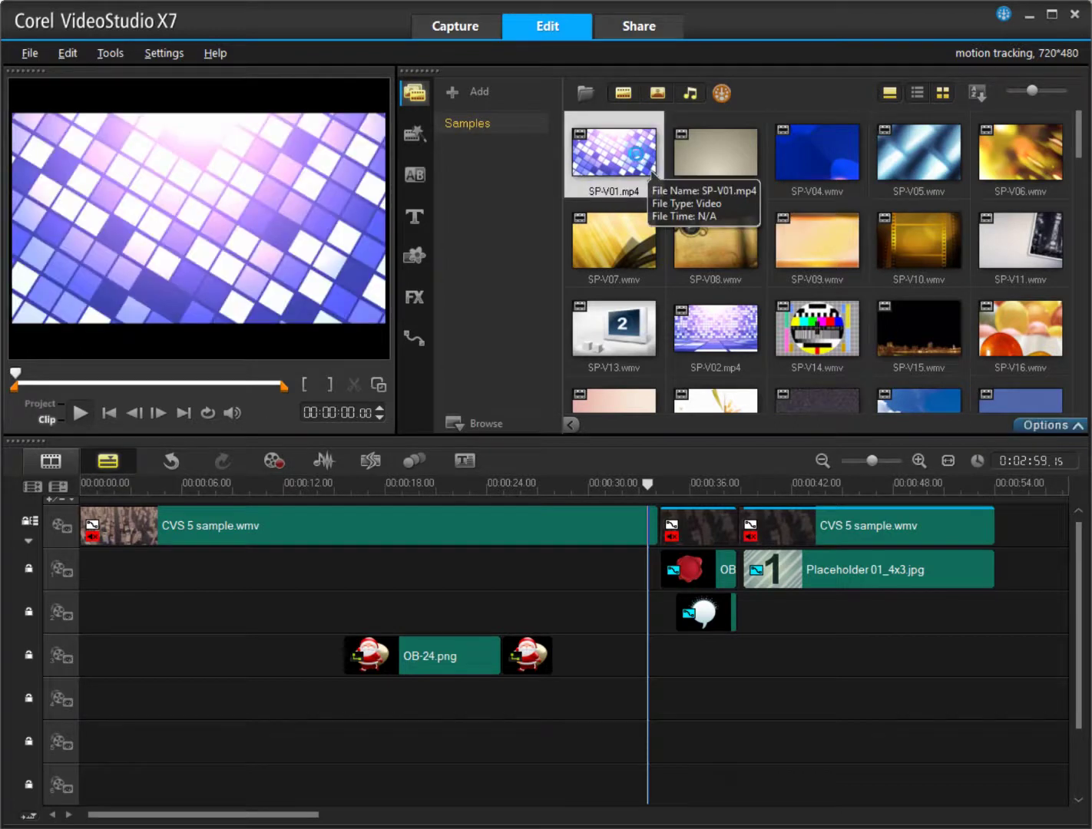
left_click(929, 227)
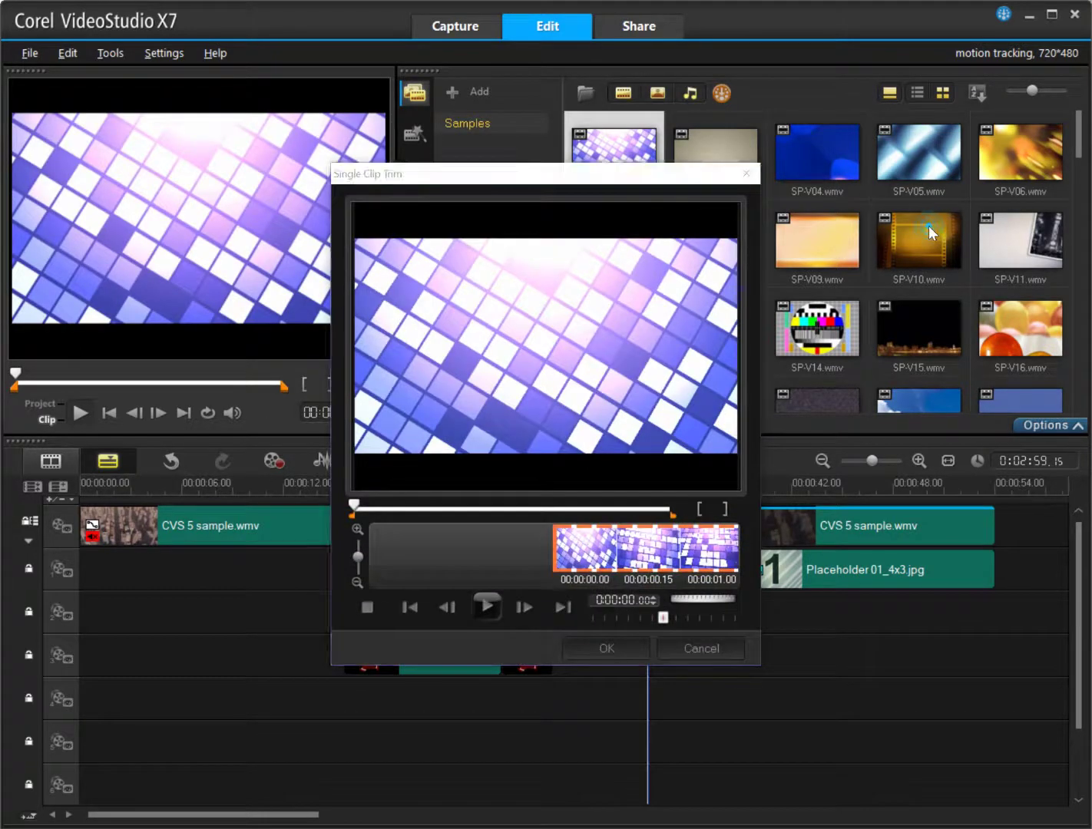
left_click(696, 648)
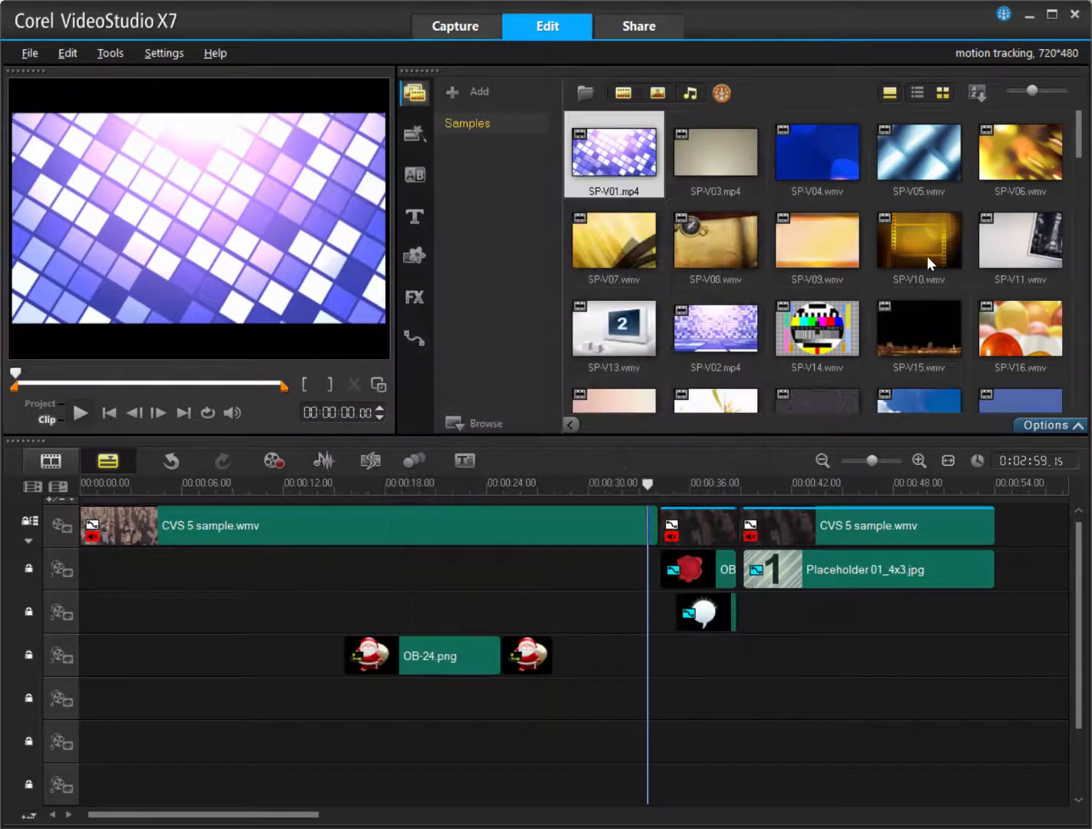
Step: View the sample clip SP-V08.wmv in Single Clip Trim without trimming it, and play it in the preview
left_click(726, 248)
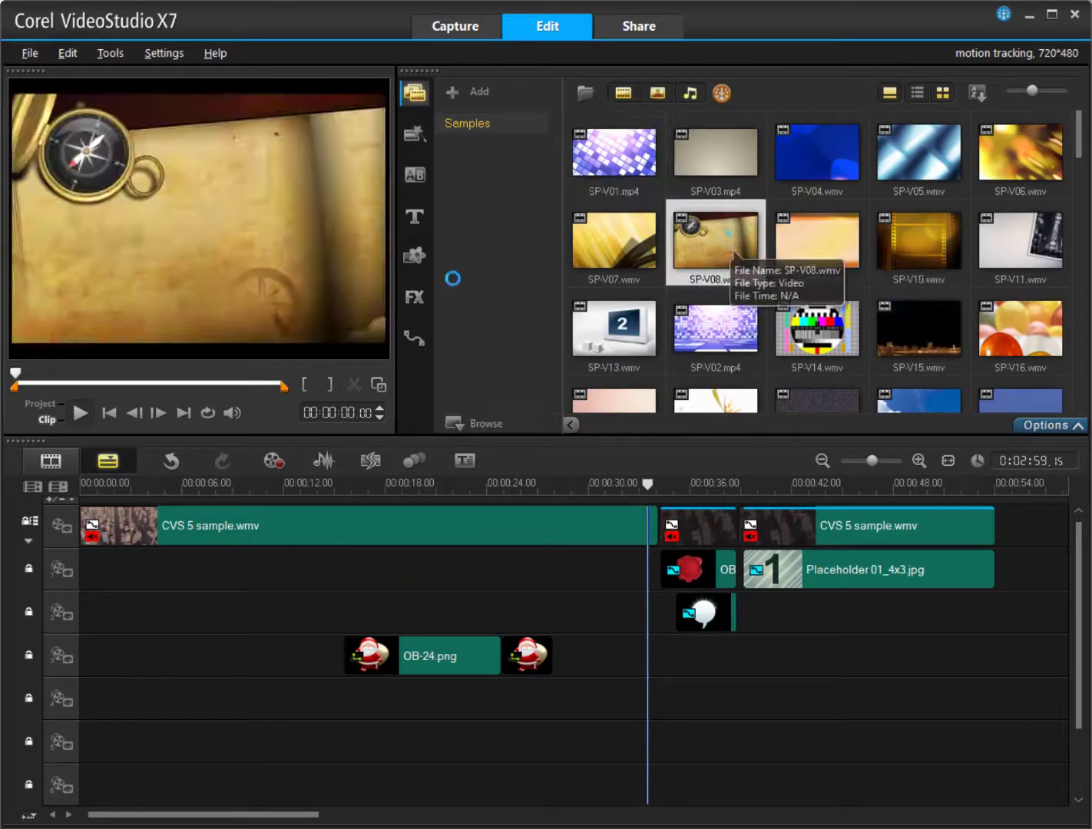
double_click(725, 248)
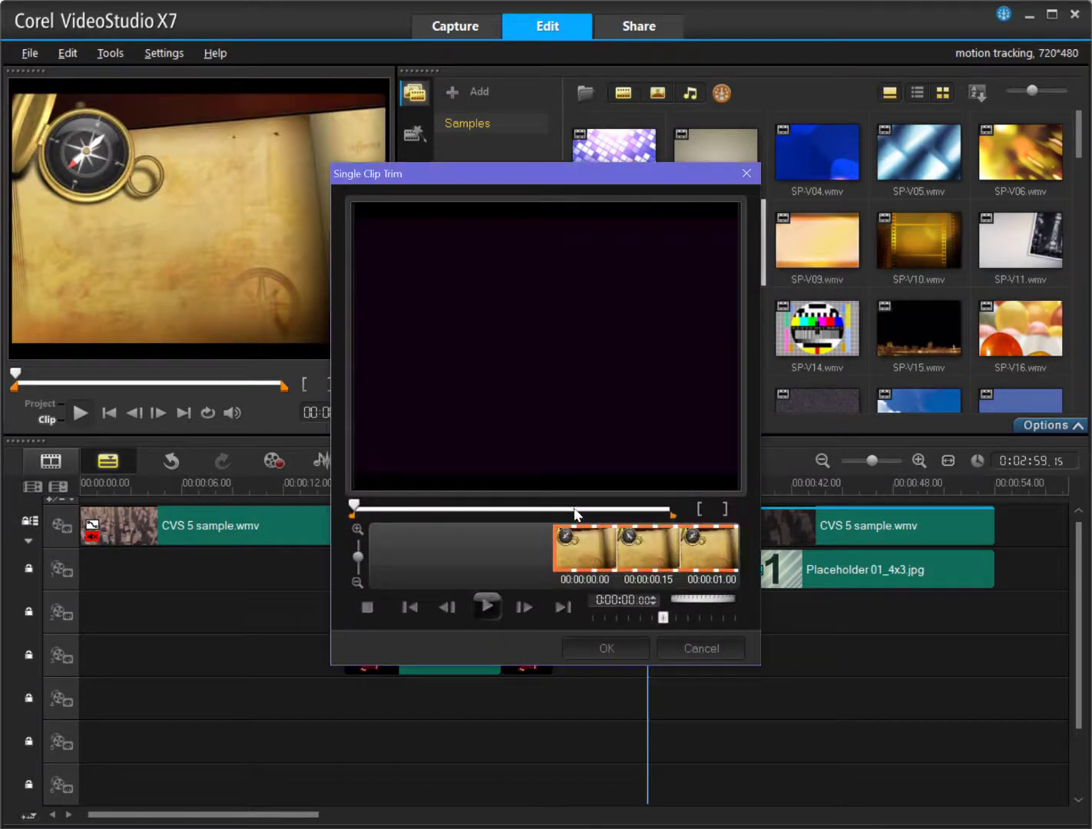
left_click(705, 648)
left_click(79, 412)
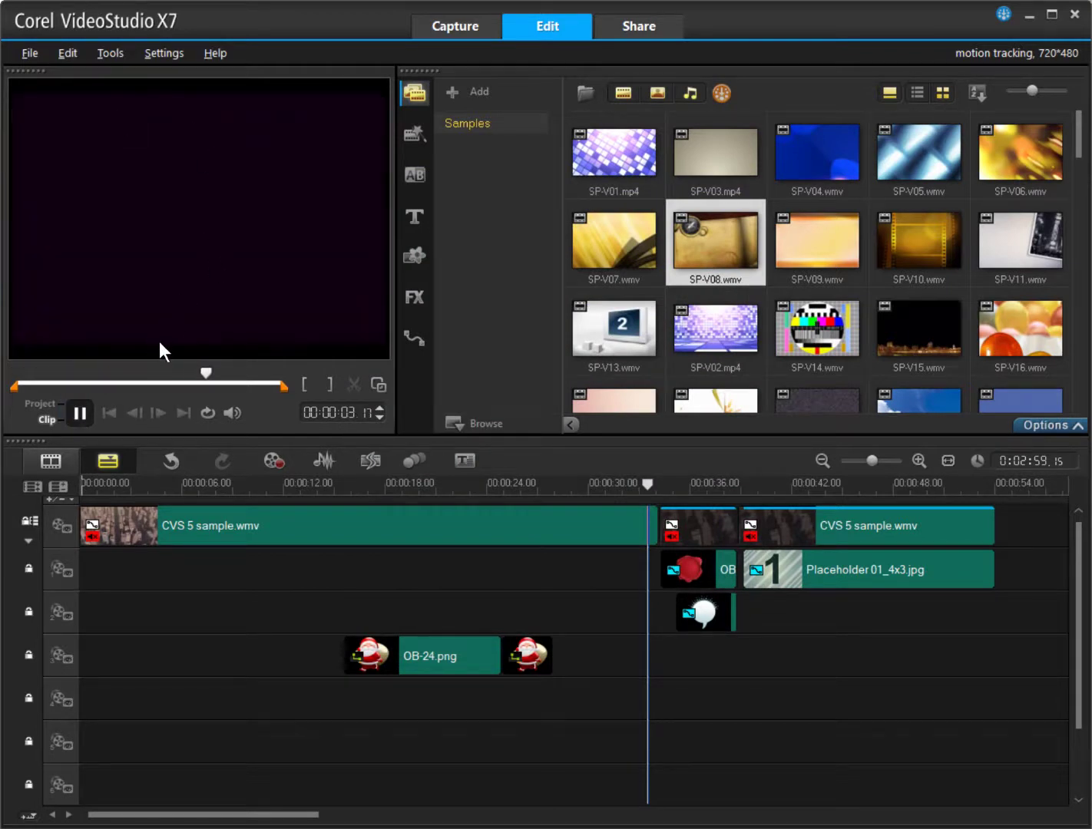
left_click(165, 307)
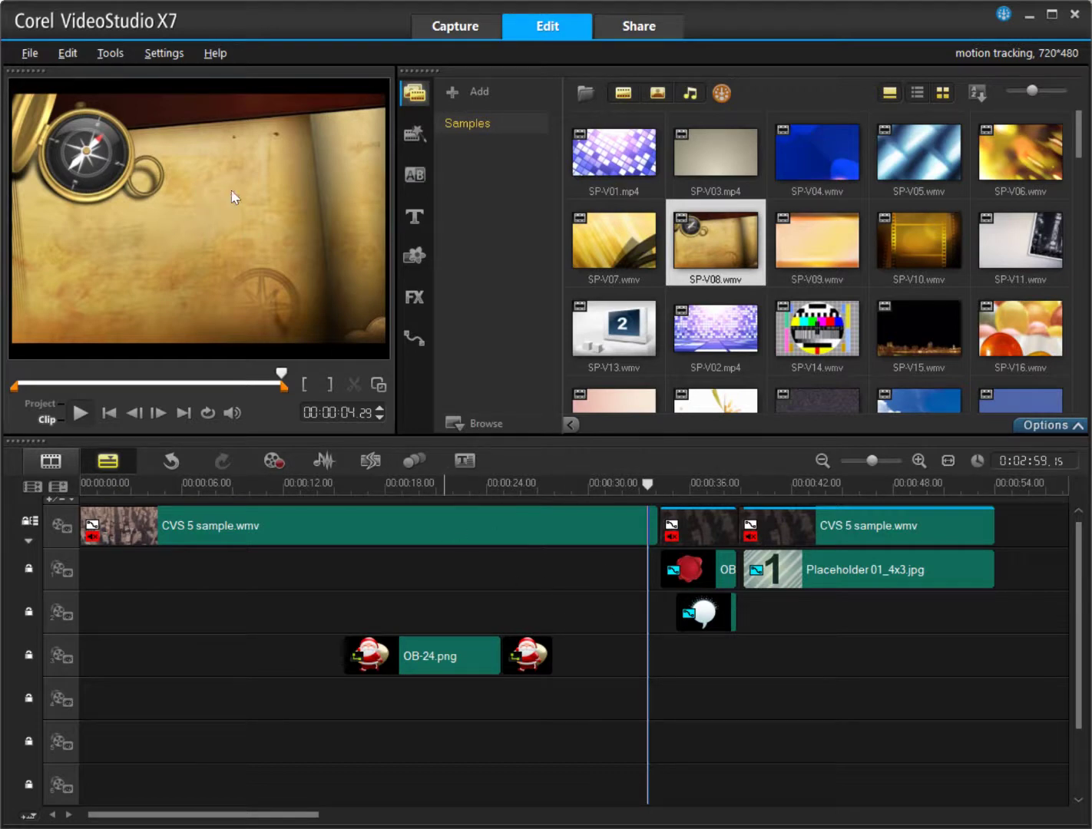
Step: Add a title reading TEXT over the city footage at 00:00:07.21
left_click(464, 655)
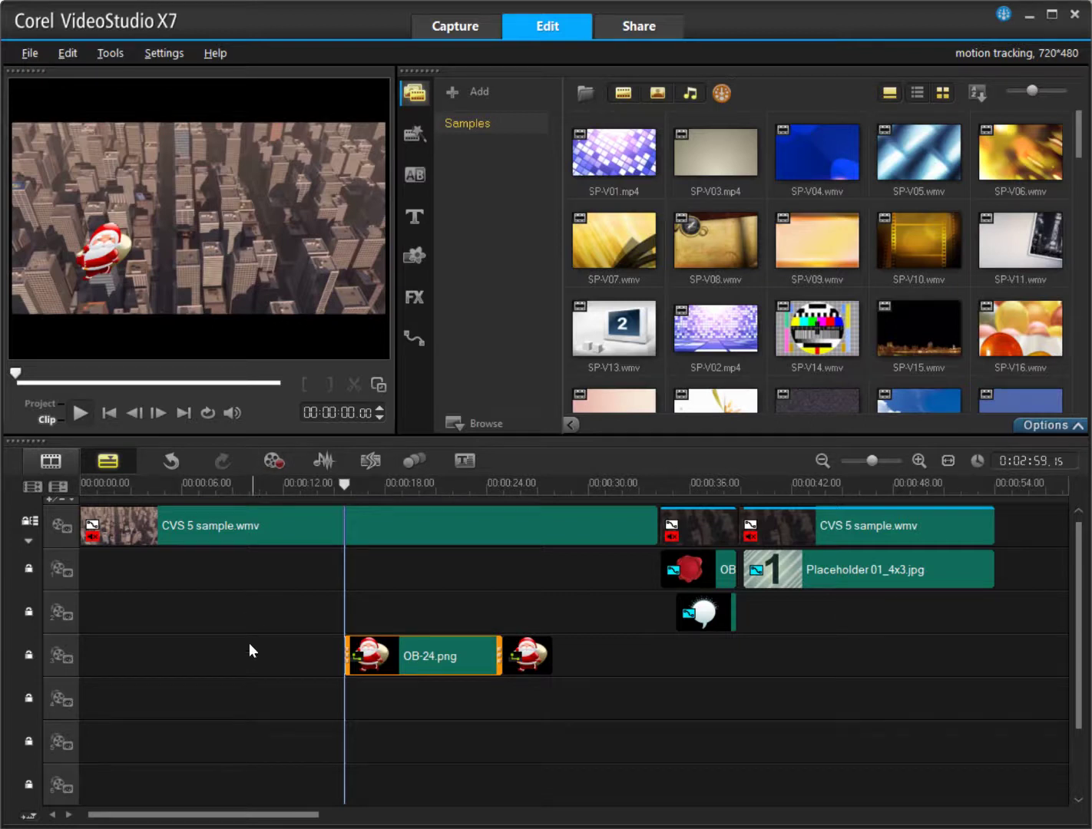
left_click(414, 218)
left_click(203, 576)
left_click(209, 489)
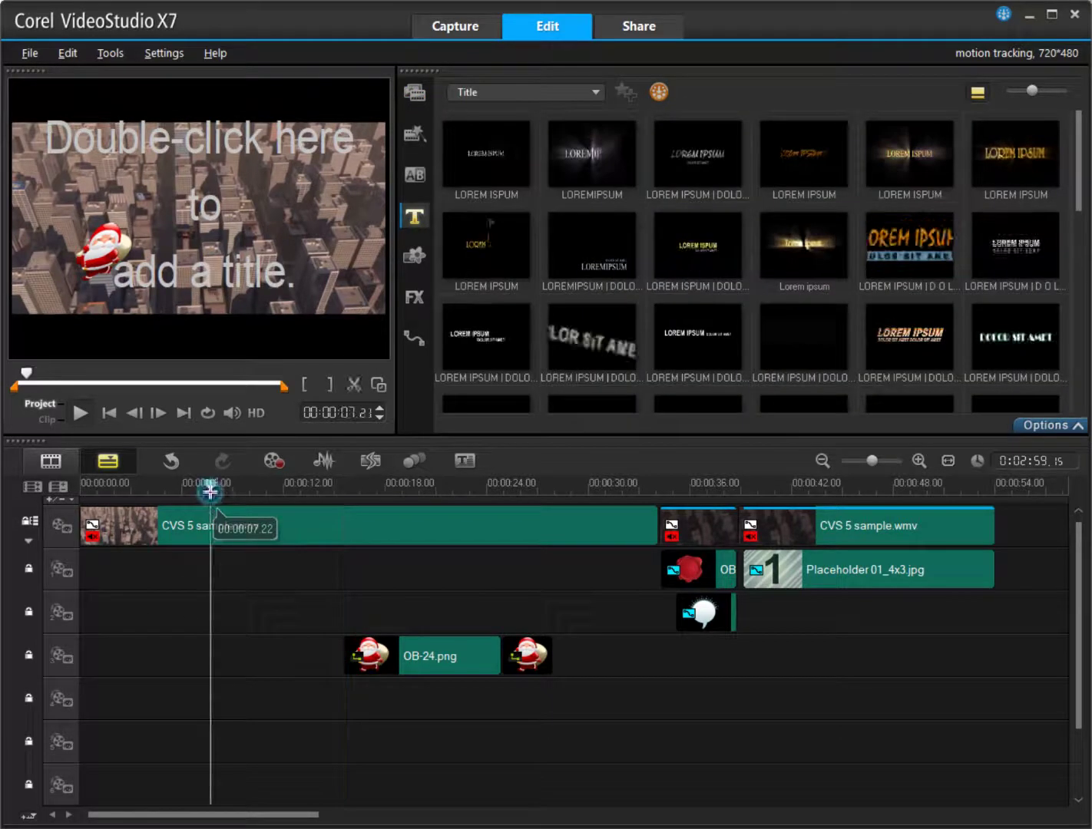
double_click(165, 191)
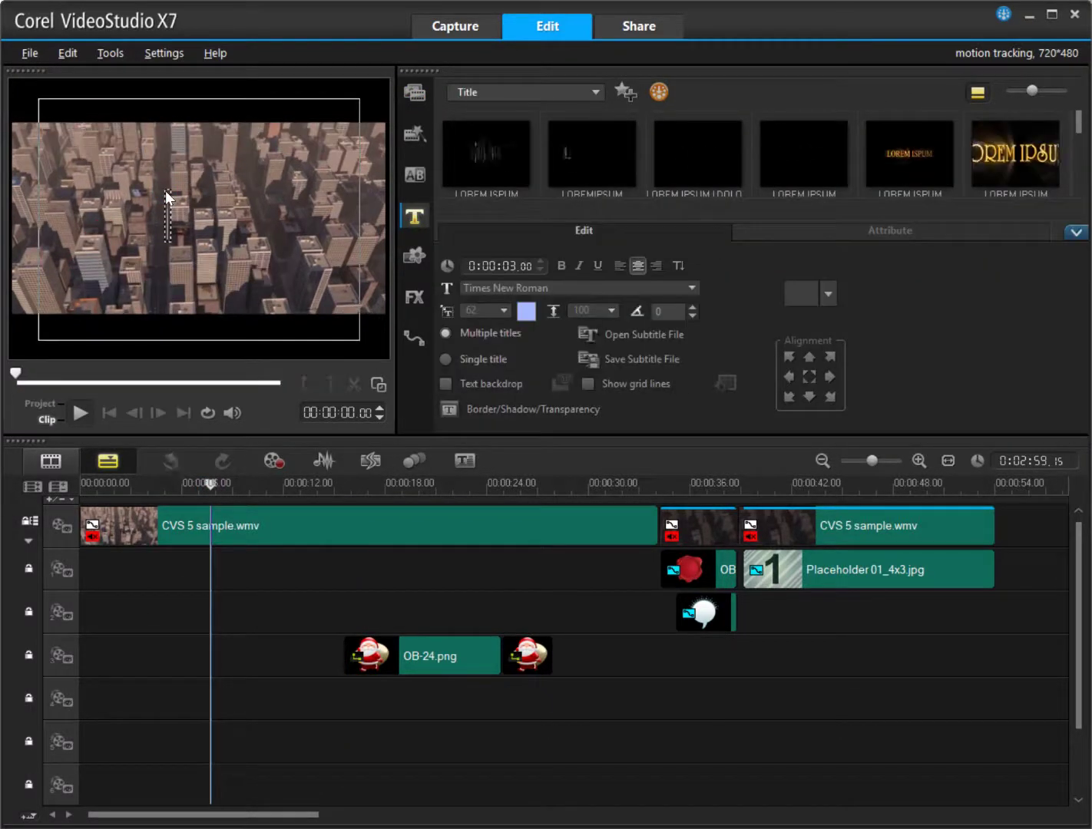
type("TEXT")
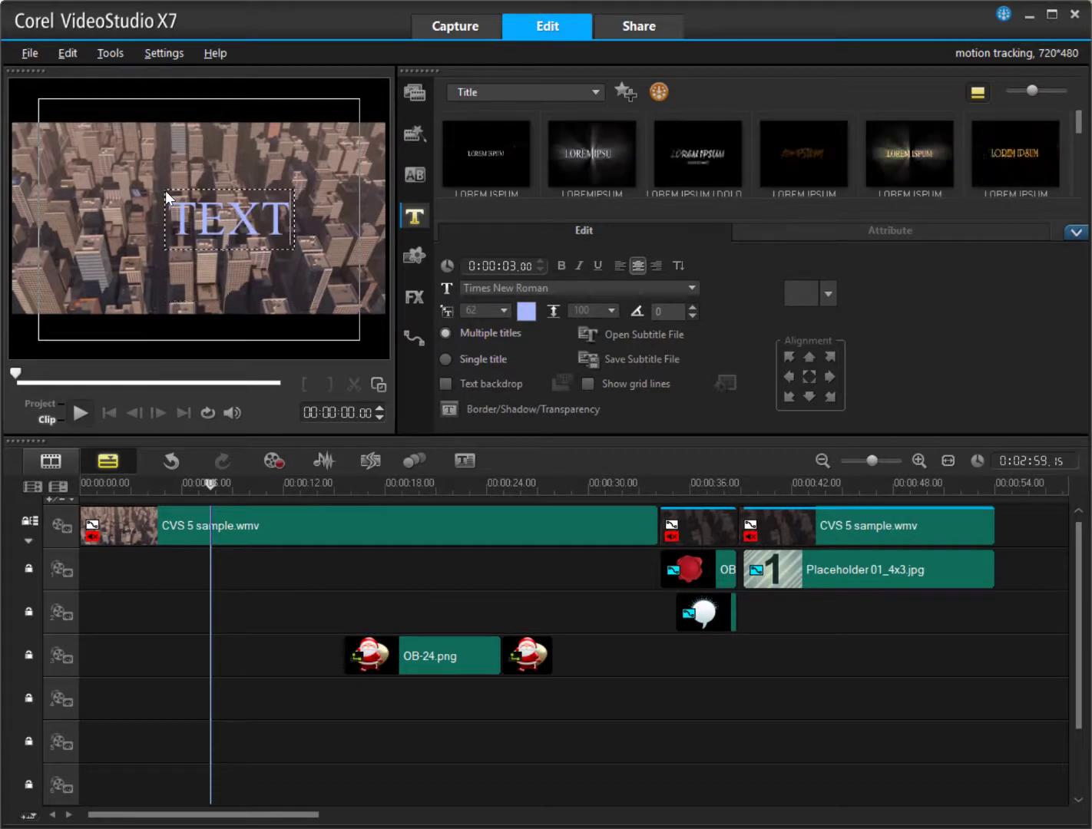
left_click(207, 167)
Step: Reposition the new TEXT title just above the middle of the frame and enlarge it to font size 94
left_click_drag(230, 218, 158, 197)
left_click_drag(219, 215, 236, 243)
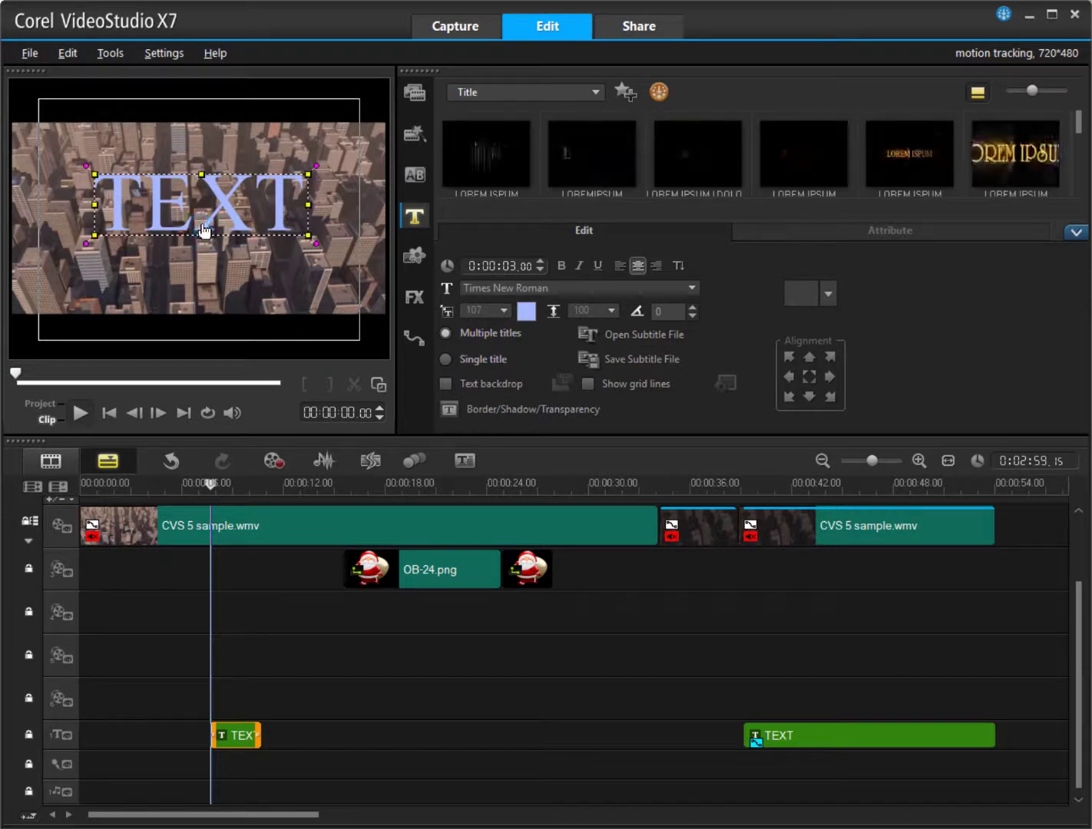
left_click_drag(307, 206, 285, 152)
key("ctrl+z")
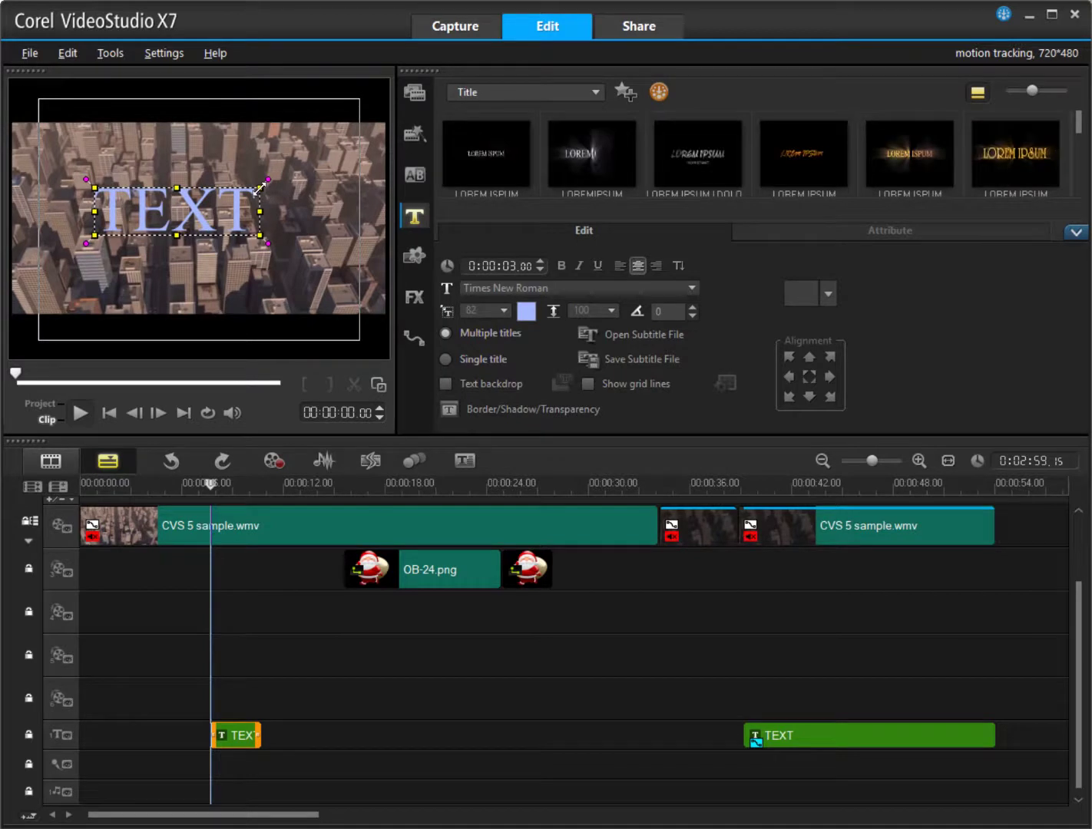
left_click_drag(176, 188, 253, 209)
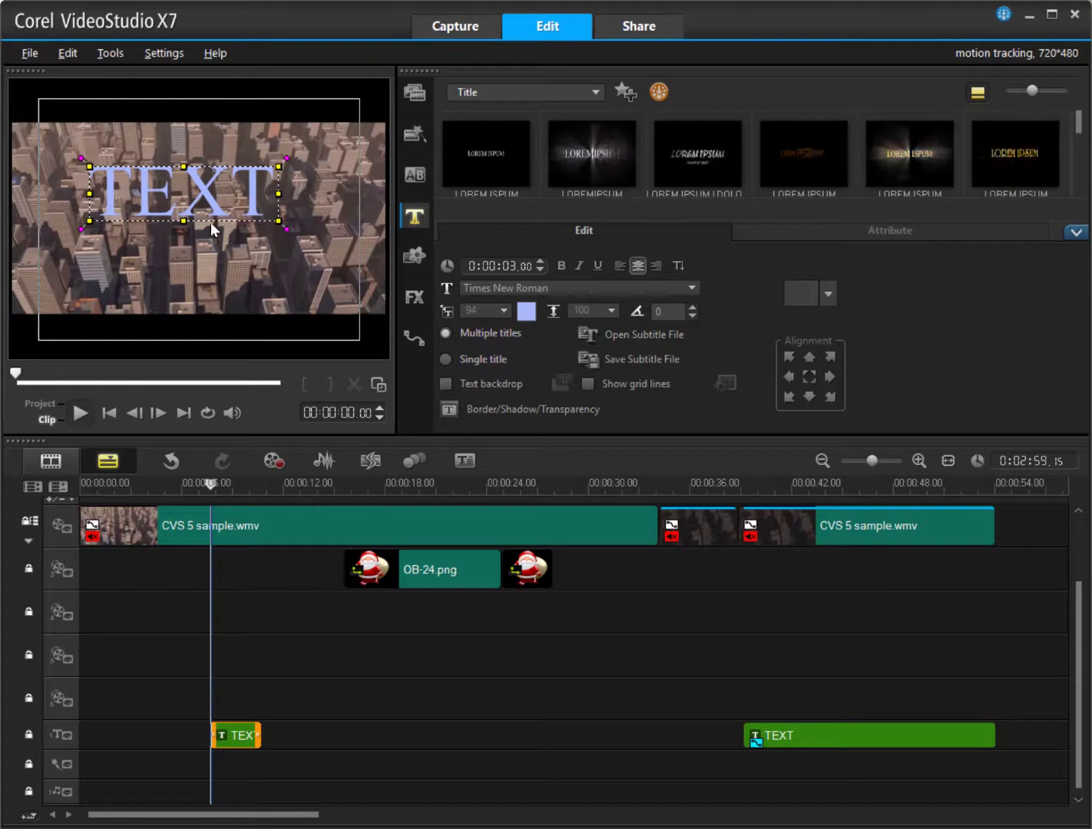